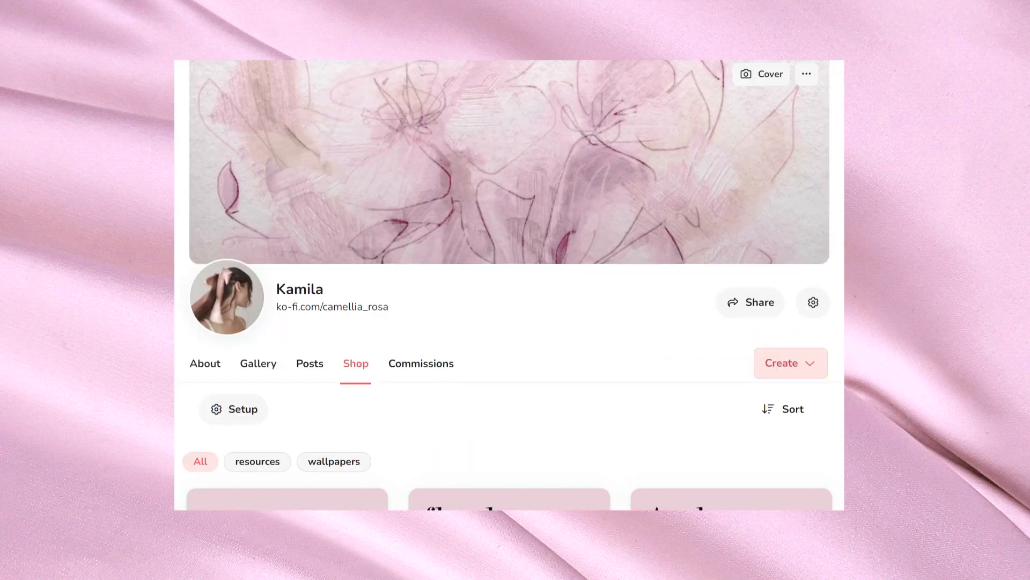
Step: Look through the shop listings and open the free Creative Corner - October resources pack
scroll(509, 285, down, 3)
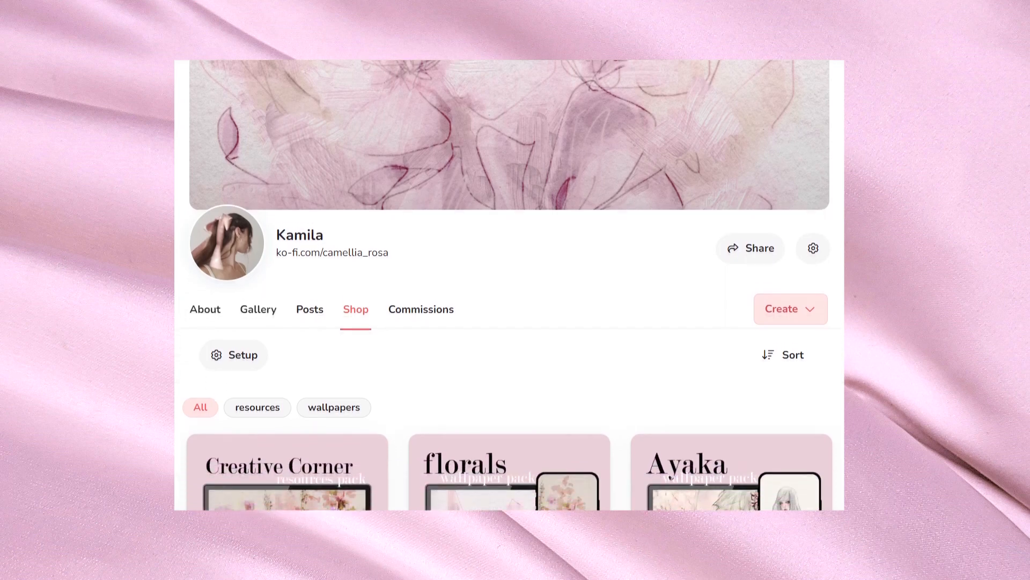
scroll(509, 285, down, 3)
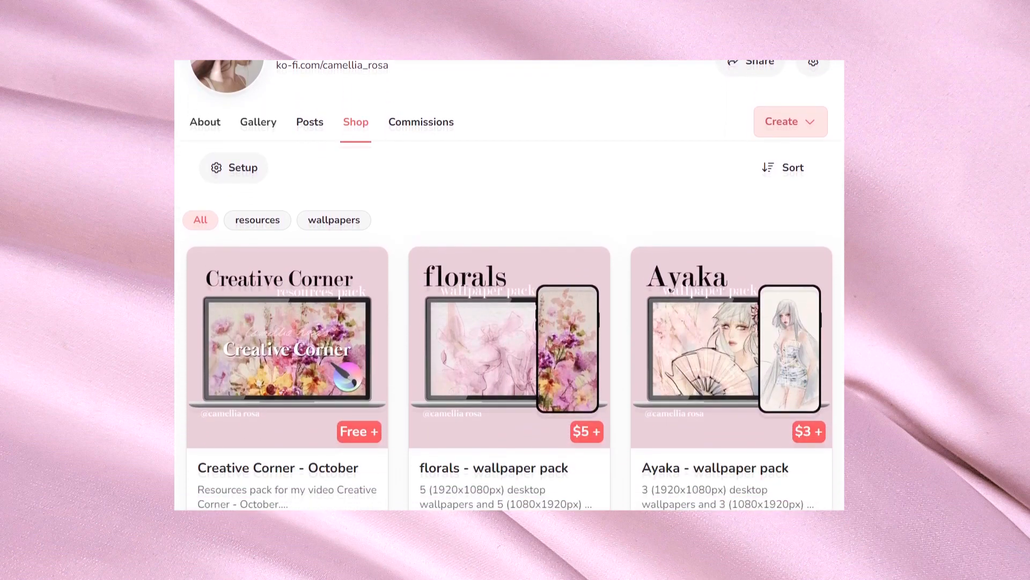
scroll(509, 285, down, 2)
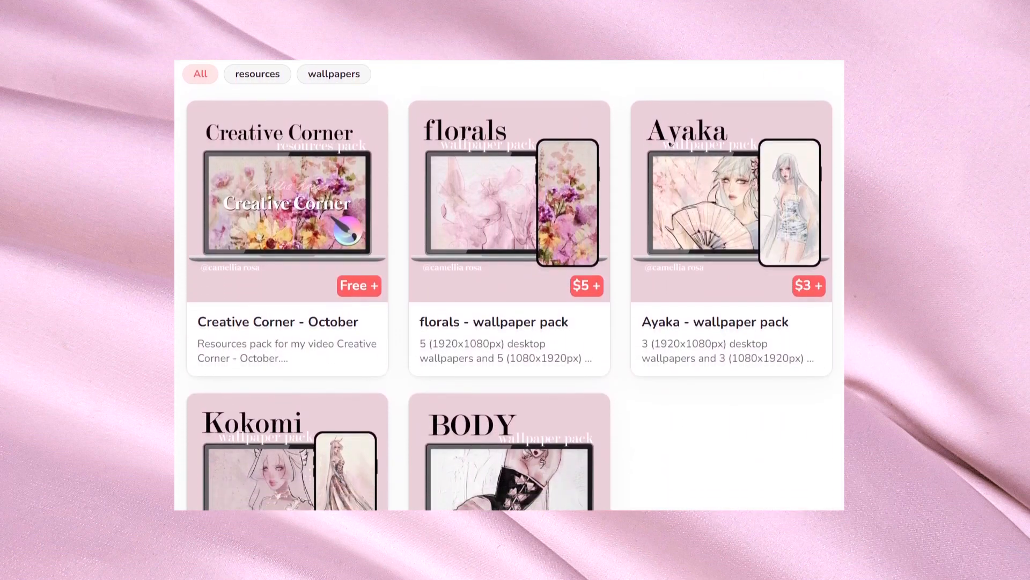
scroll(509, 285, up, 2)
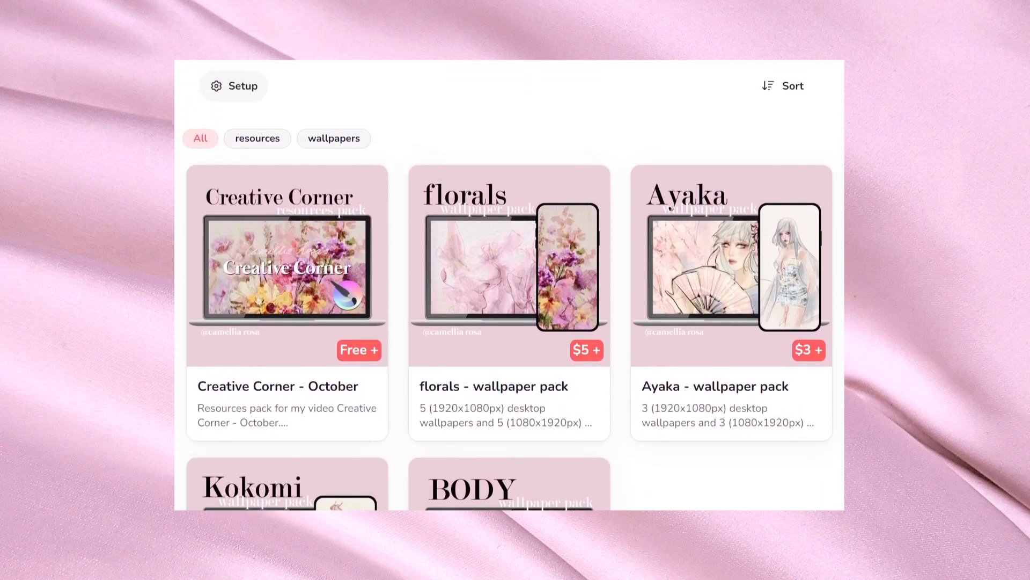
click(294, 264)
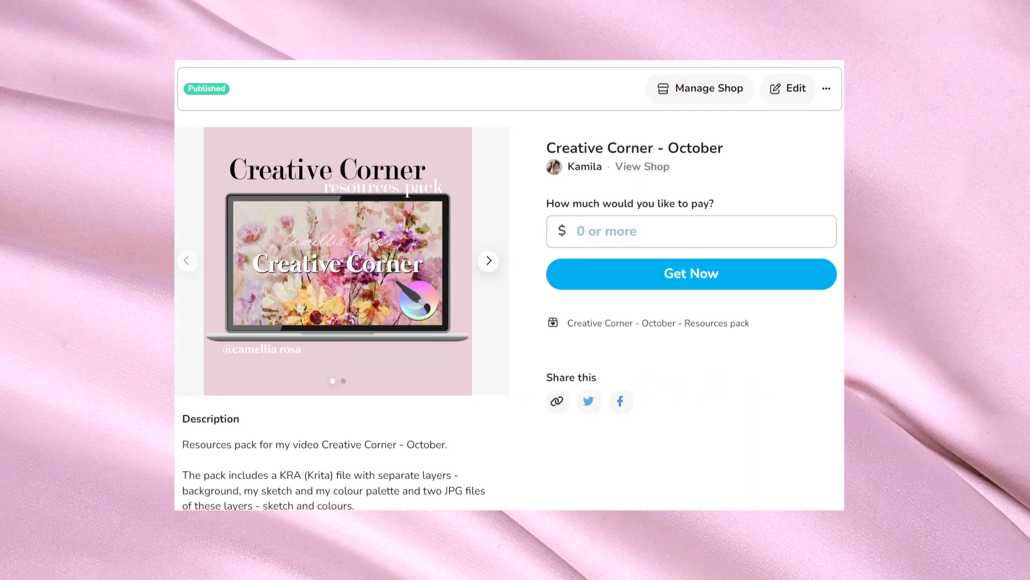
Step: Read the Creative Corner - October pack's description and view both of its preview images
scroll(509, 284, down, 4)
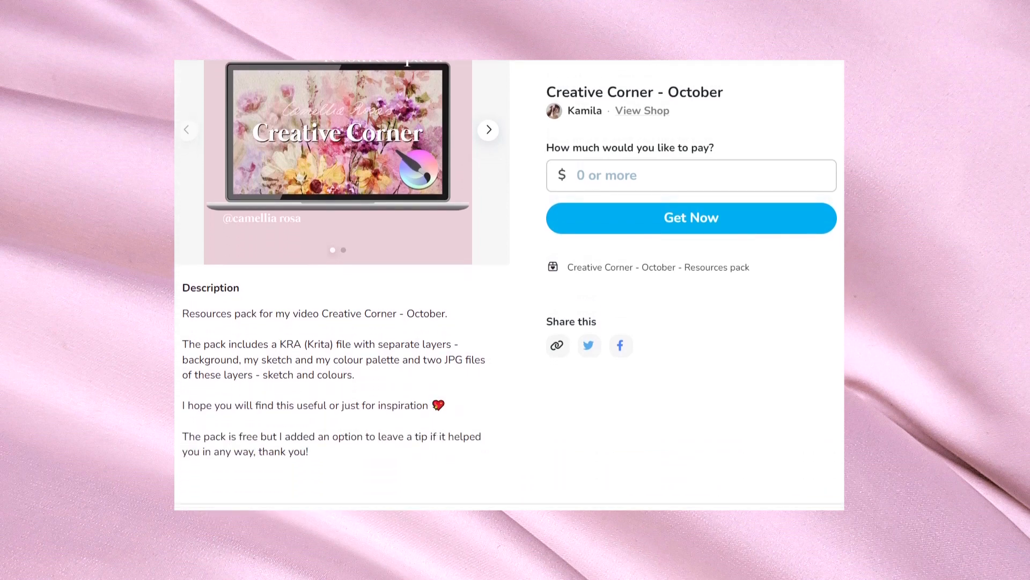
scroll(343, 284, up, 3)
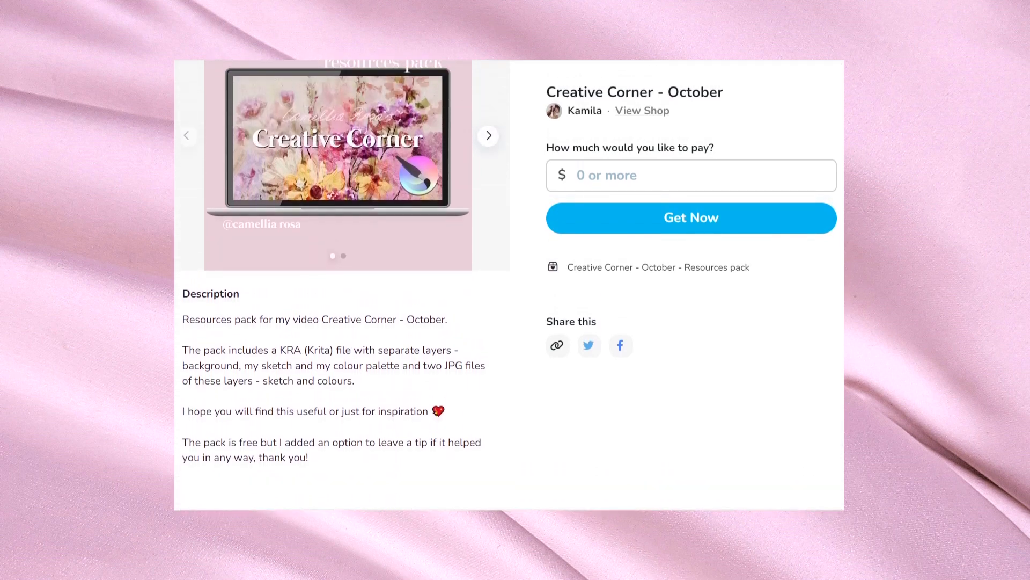
scroll(513, 267, up, 2)
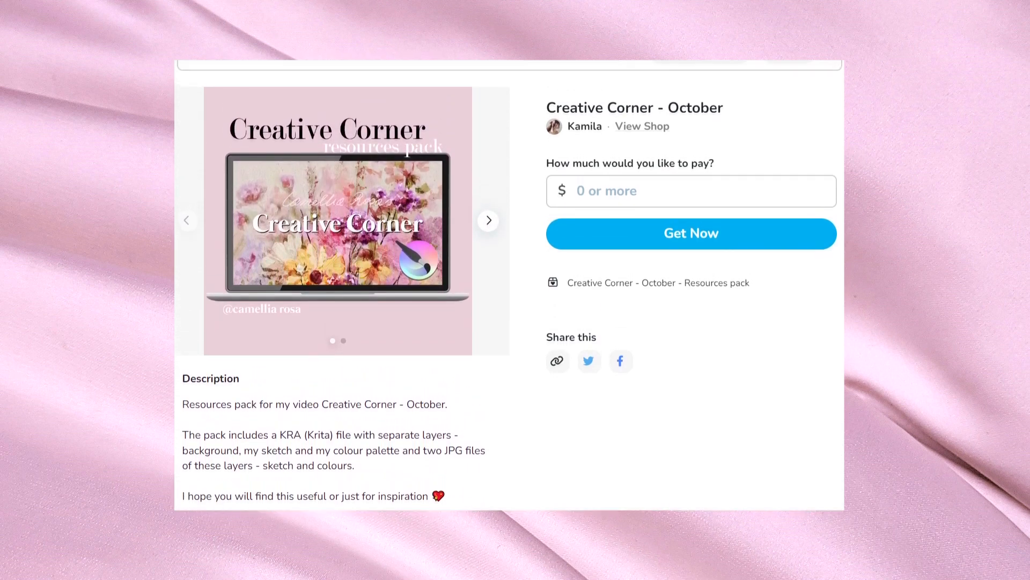
click(489, 221)
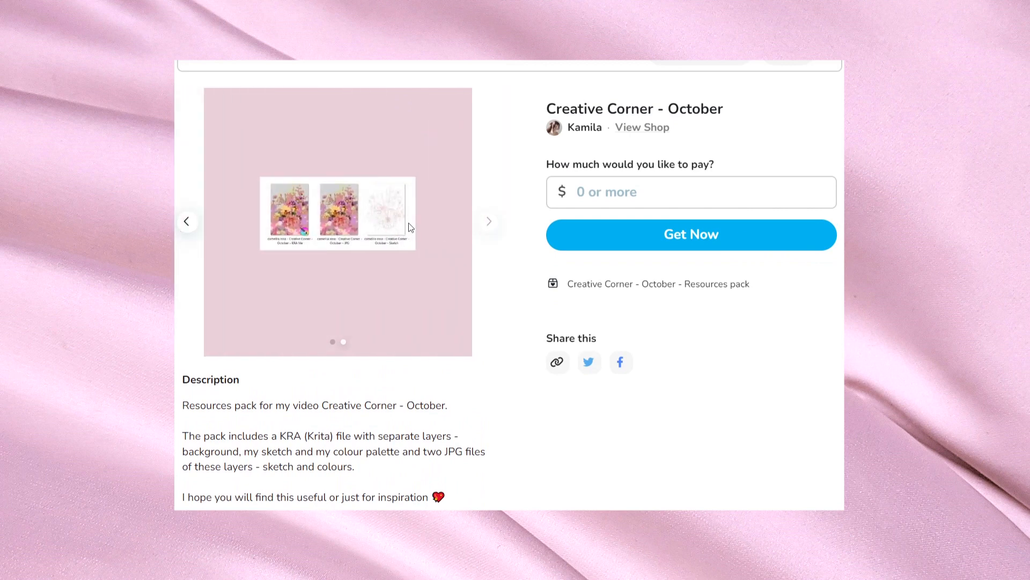
click(186, 222)
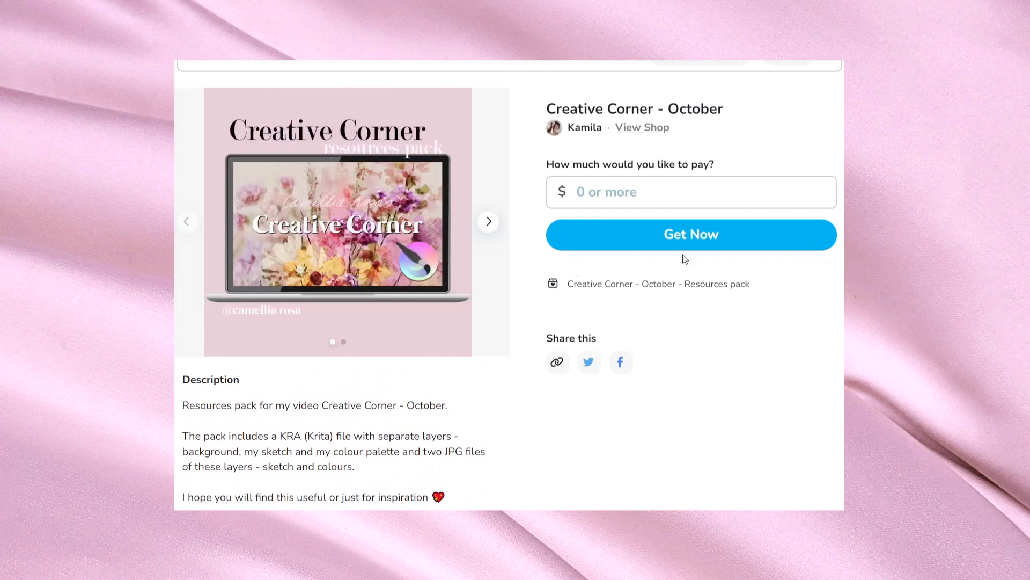
Step: Order the Creative Corner - October pack with a payment amount of $0
click(712, 248)
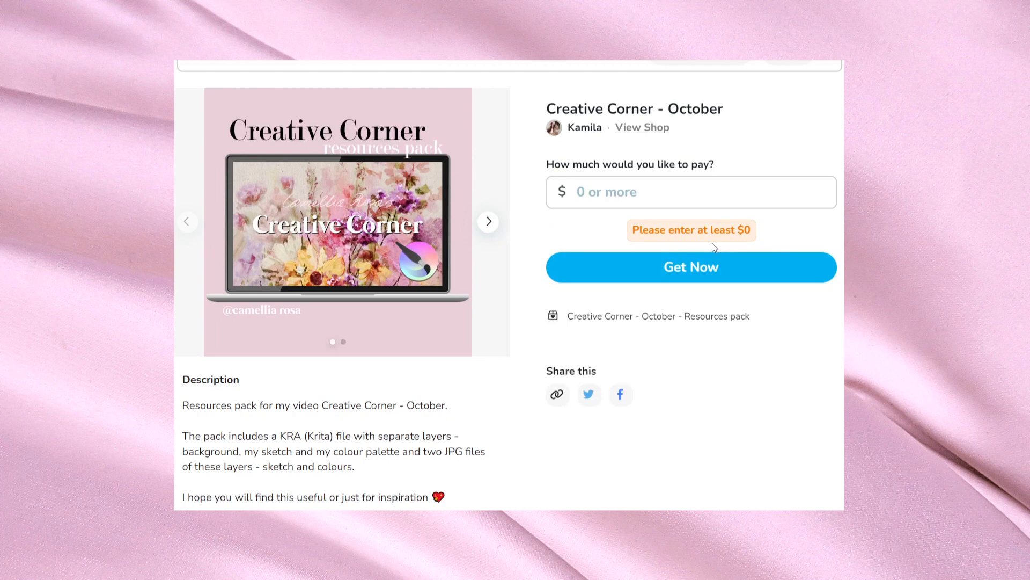
click(672, 193)
text(0)
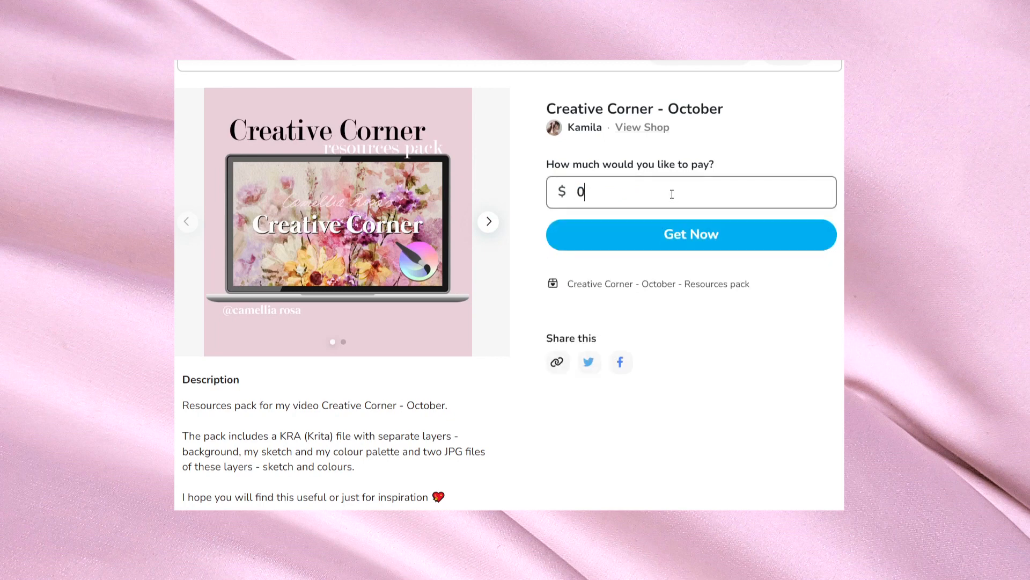
click(685, 243)
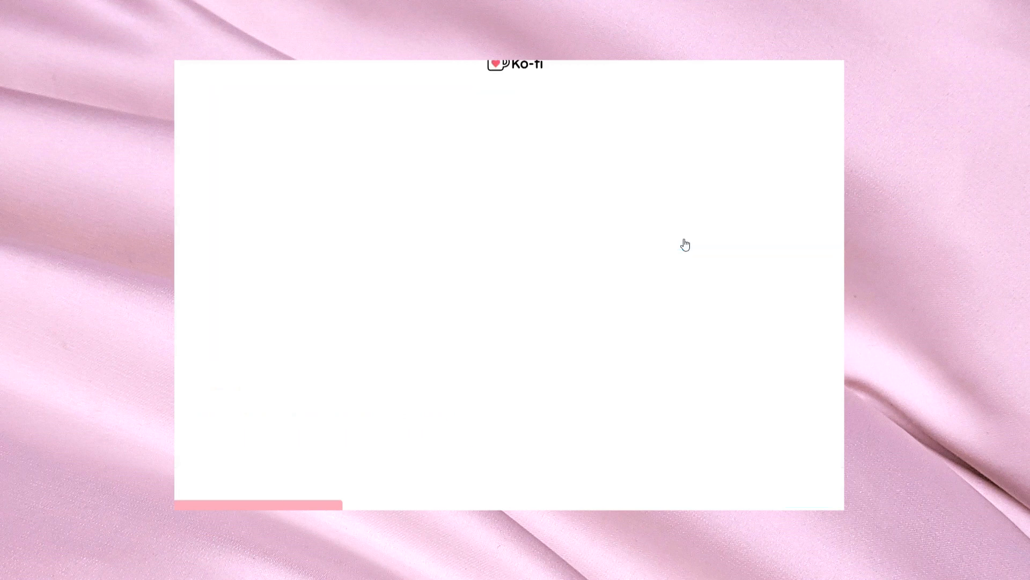
click(523, 348)
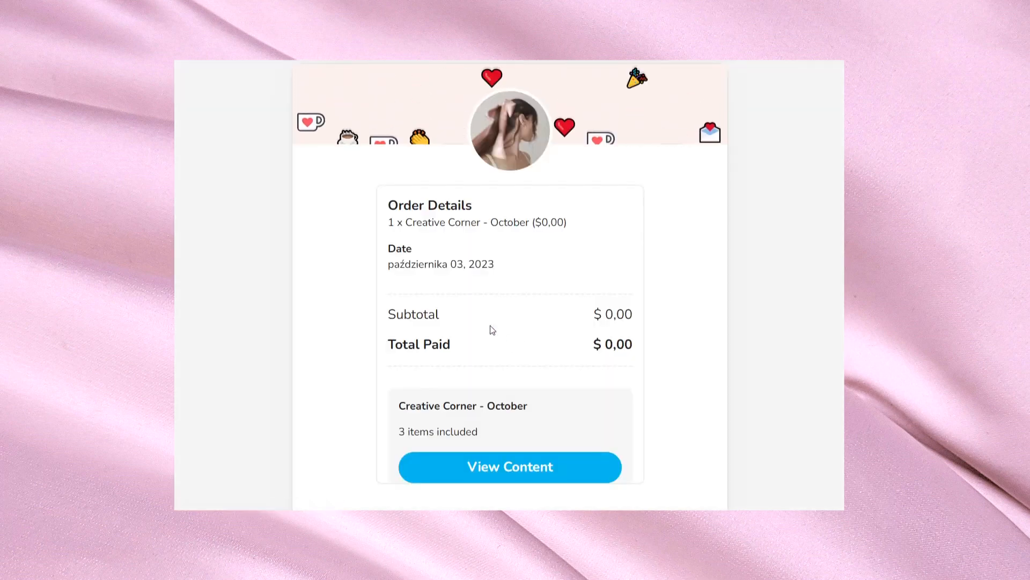
Step: Review the order details and the list of downloadable files in the pack, closing the list when done
scroll(477, 328, down, 1)
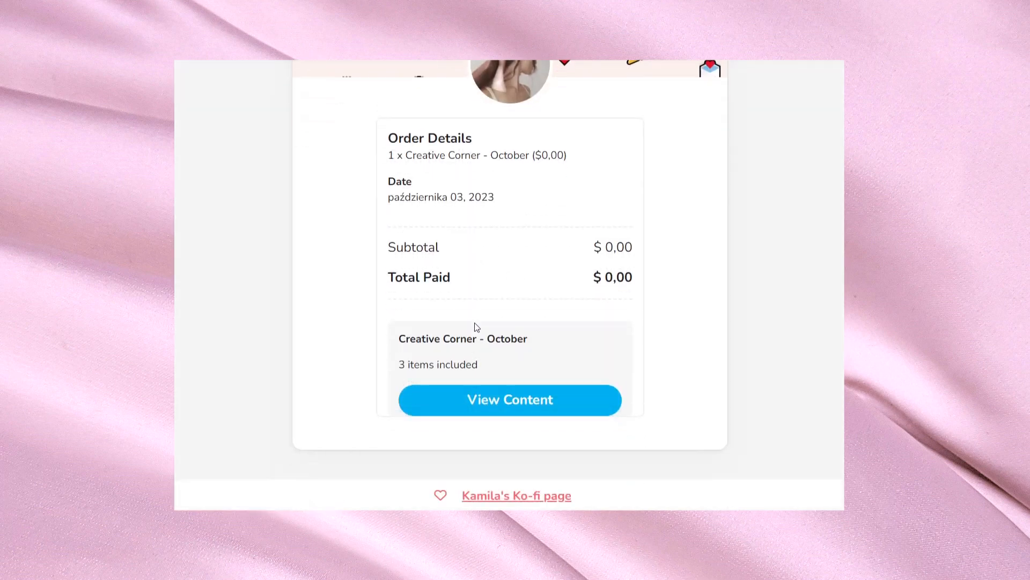
scroll(477, 327, up, 1)
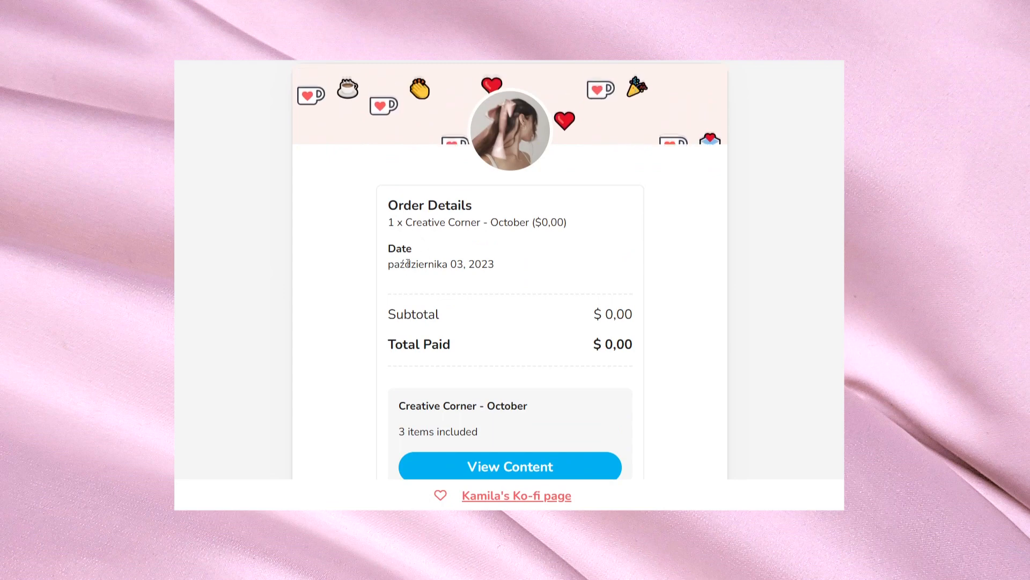
scroll(408, 287, down, 1)
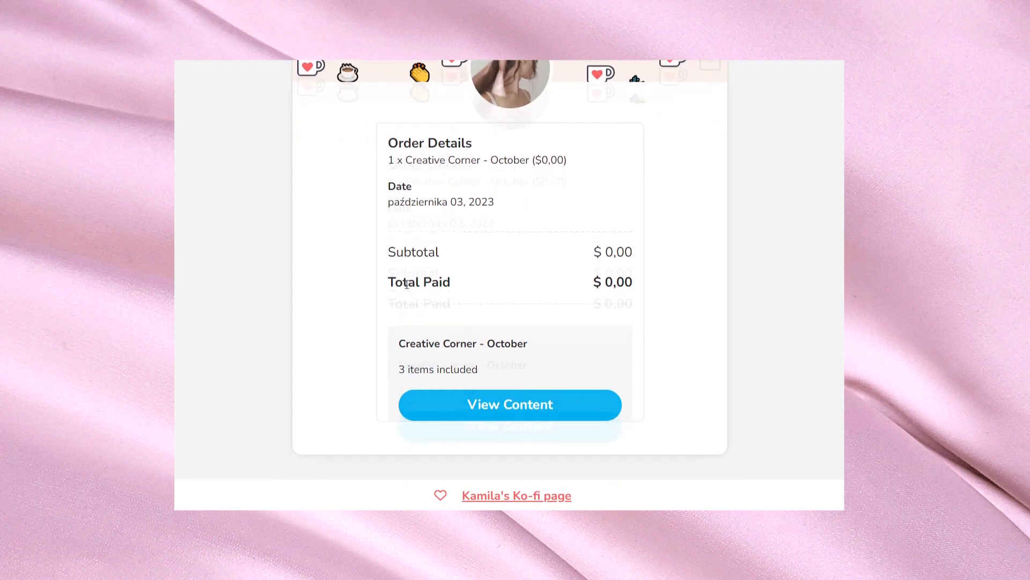
click(509, 402)
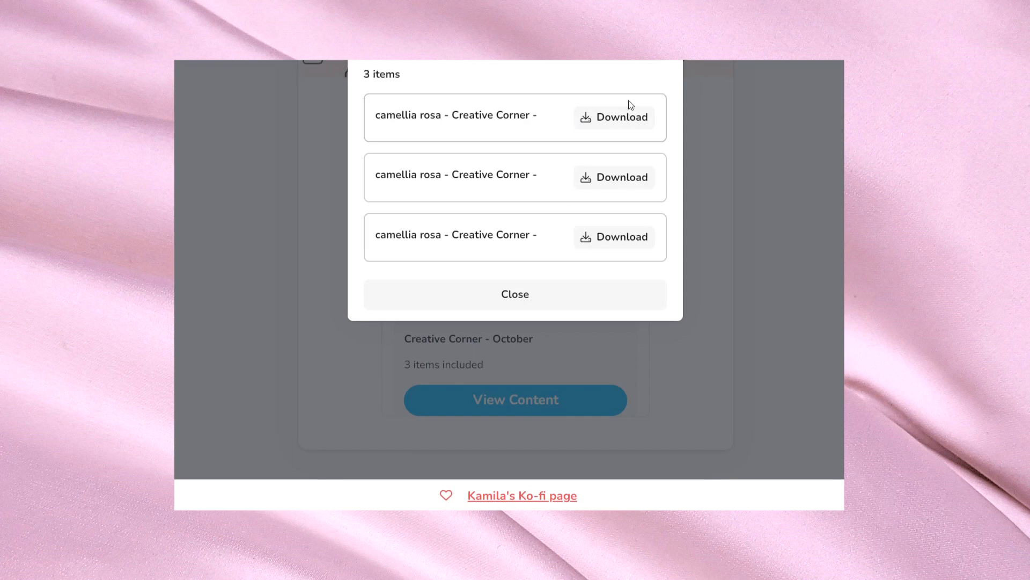
click(519, 292)
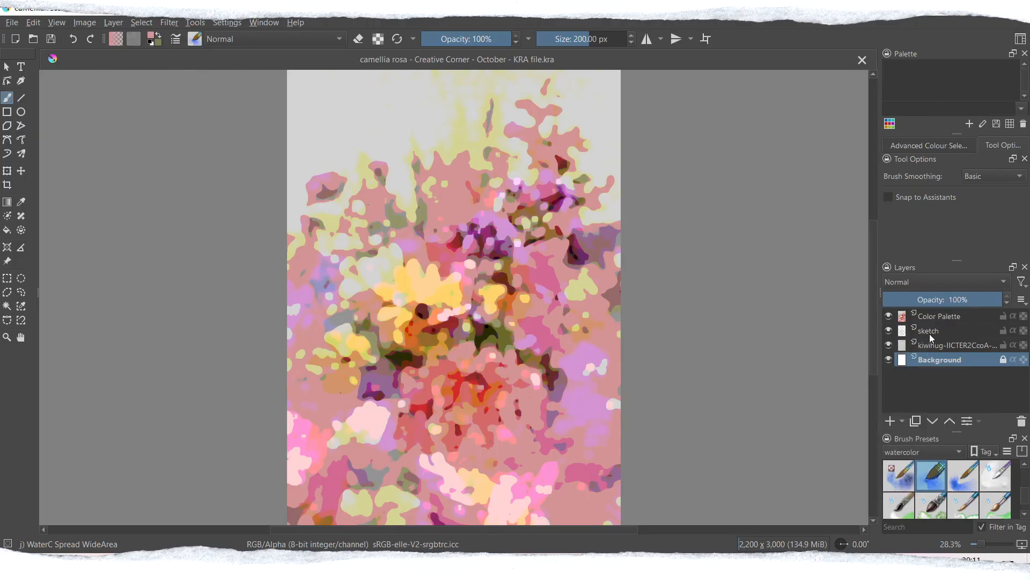
Step: In Krita, select the Color Palette layer of the KRA file and find the Palette docker
mouse_move(930, 334)
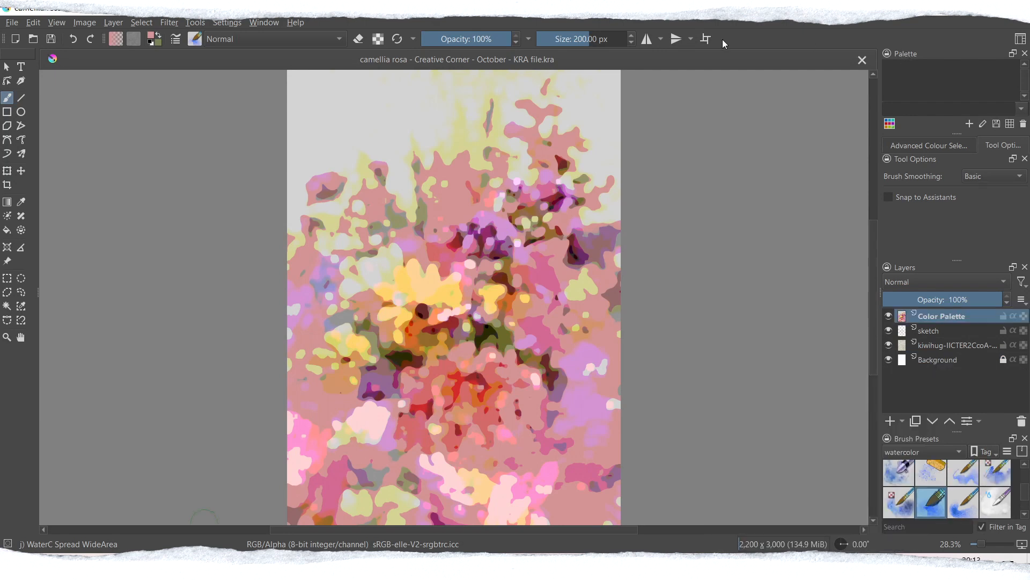
click(195, 23)
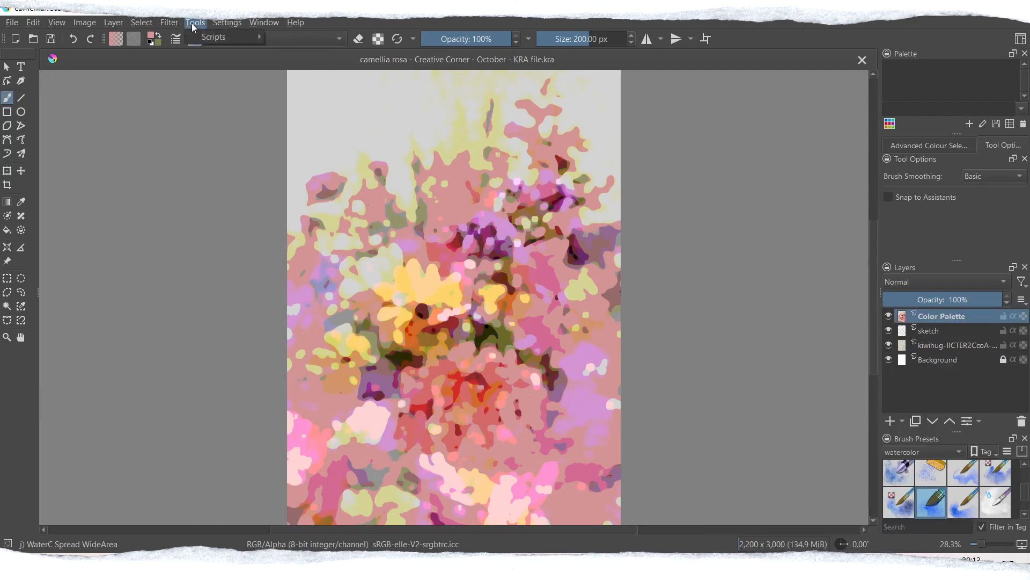
mouse_move(240, 27)
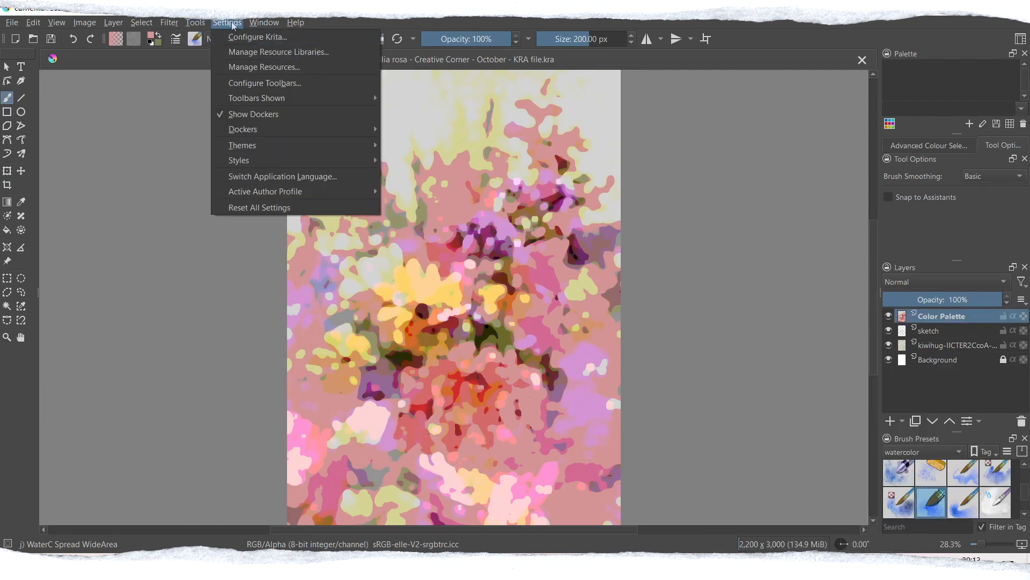
mouse_move(289, 131)
click(937, 83)
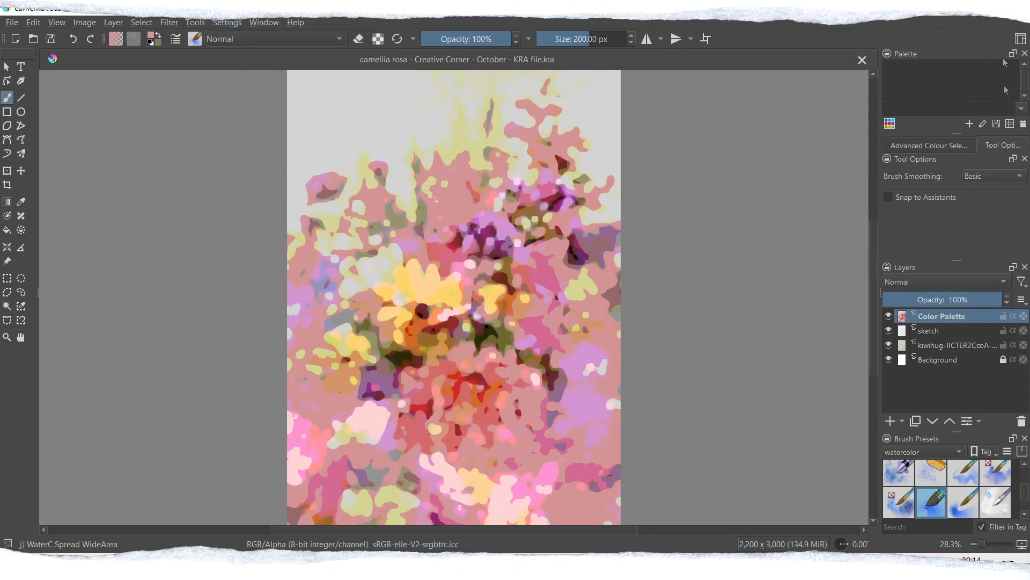
Step: Create a new colour palette named New Palette without saving it in the current document
click(890, 128)
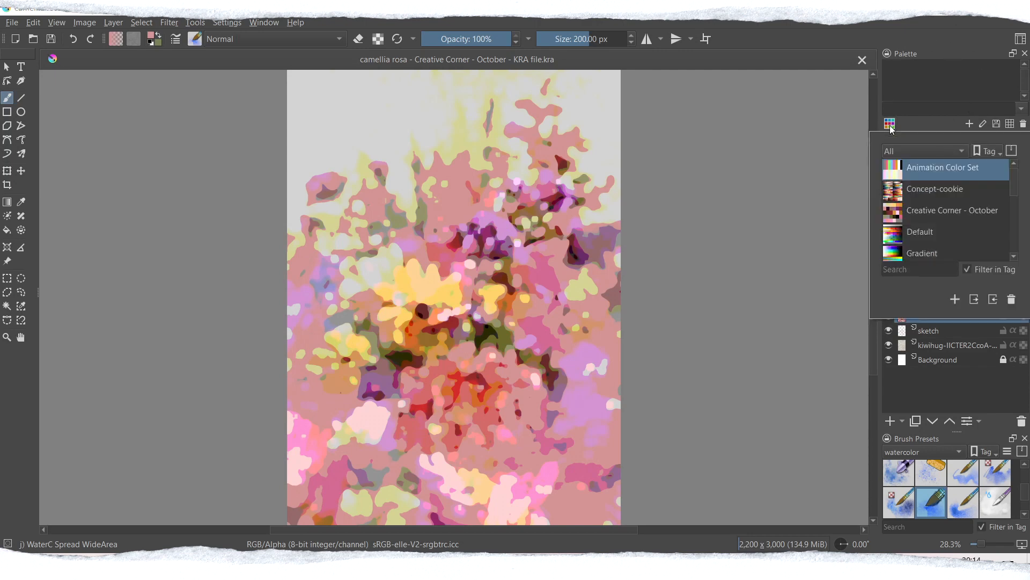
click(955, 300)
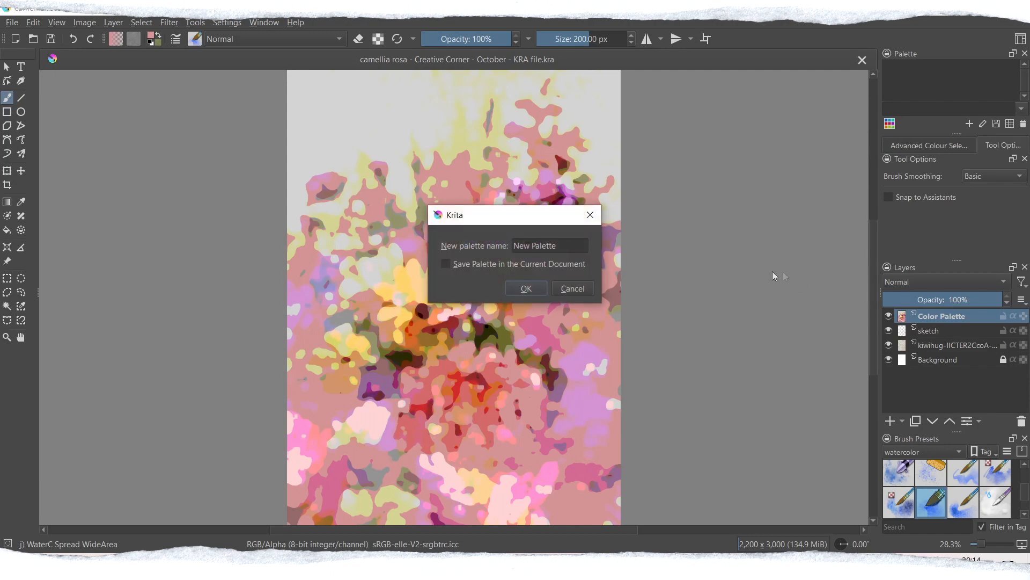
drag(571, 247, 505, 250)
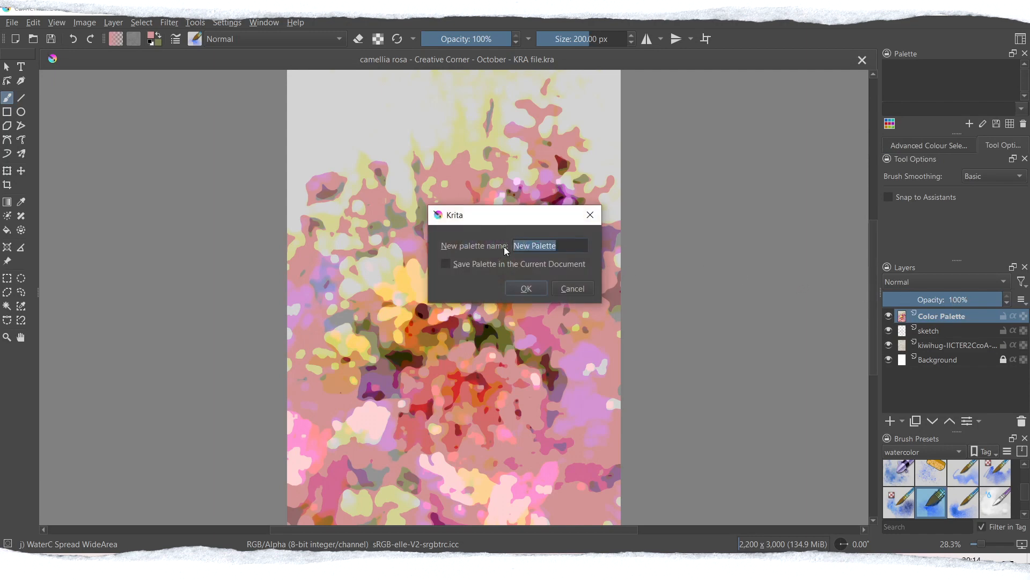
click(526, 289)
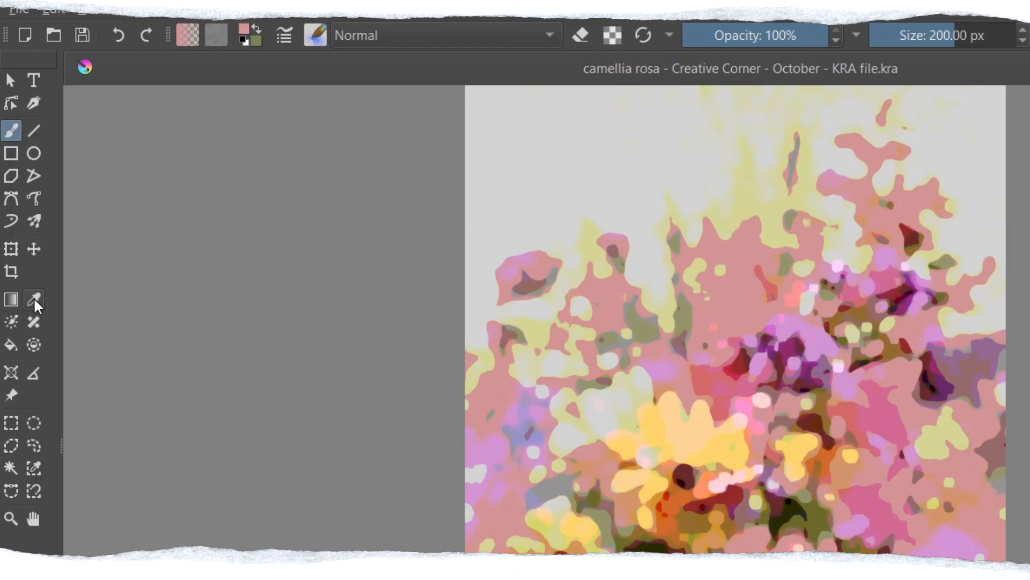
Step: Activate the Colour Sampler and set it to add sampled colours to New Palette
click(33, 300)
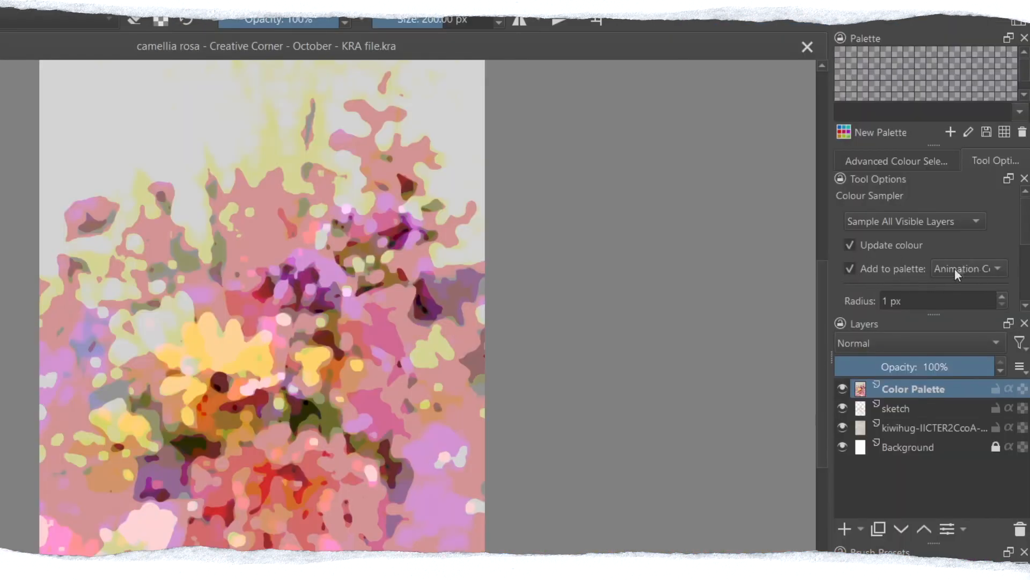
click(955, 269)
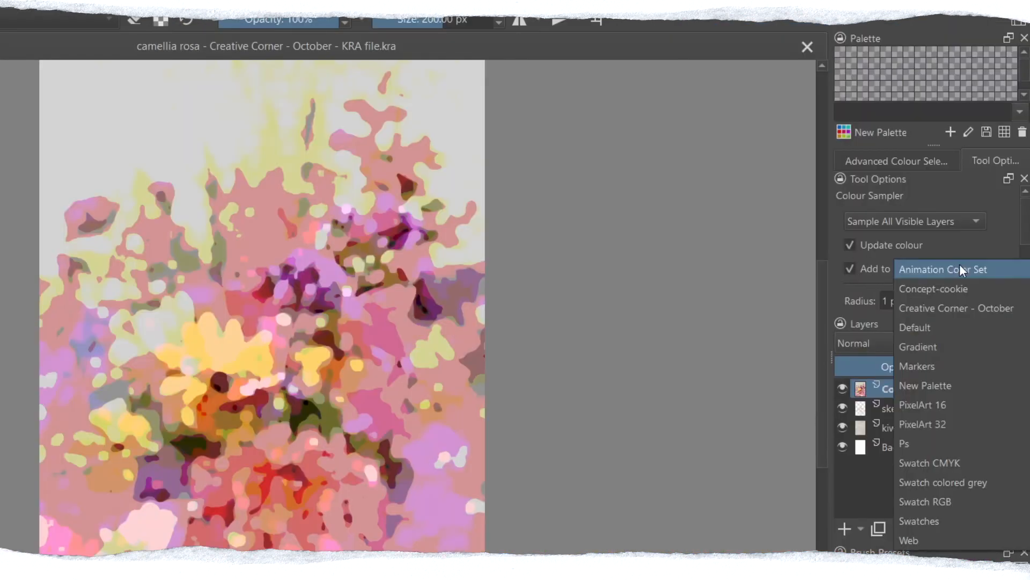
click(945, 387)
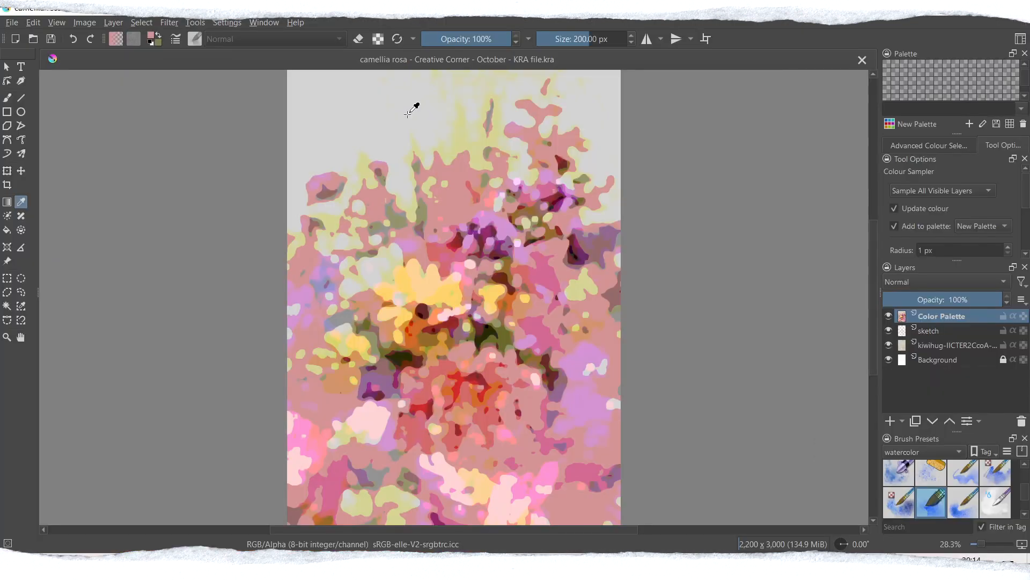
Step: Sample the light grey, yellow-green, pink, green, red and purple areas in the upper half of the floral image into New Palette
click(407, 114)
click(461, 138)
click(461, 183)
click(480, 183)
click(482, 187)
click(474, 195)
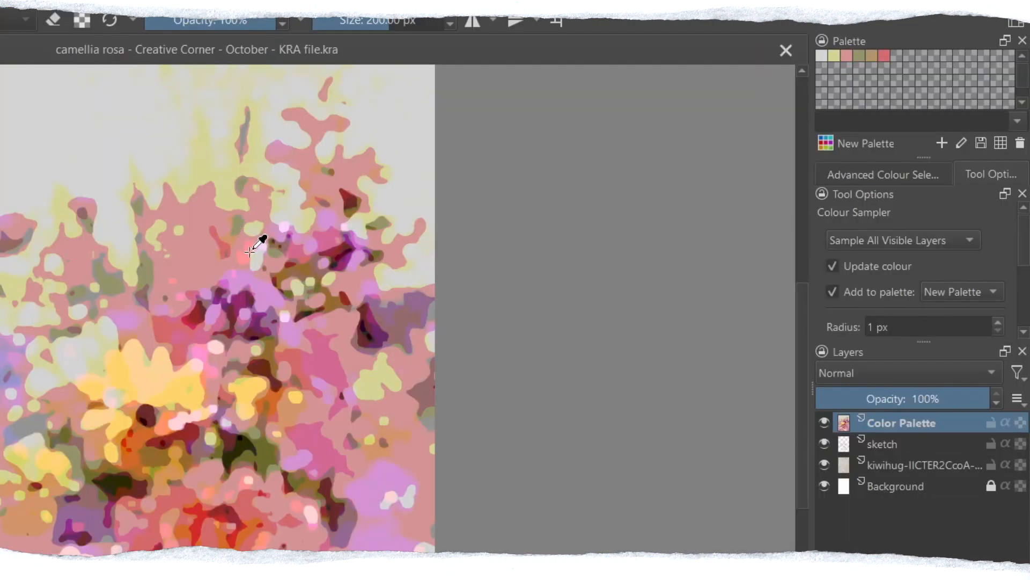
click(249, 252)
click(269, 237)
click(284, 236)
click(293, 231)
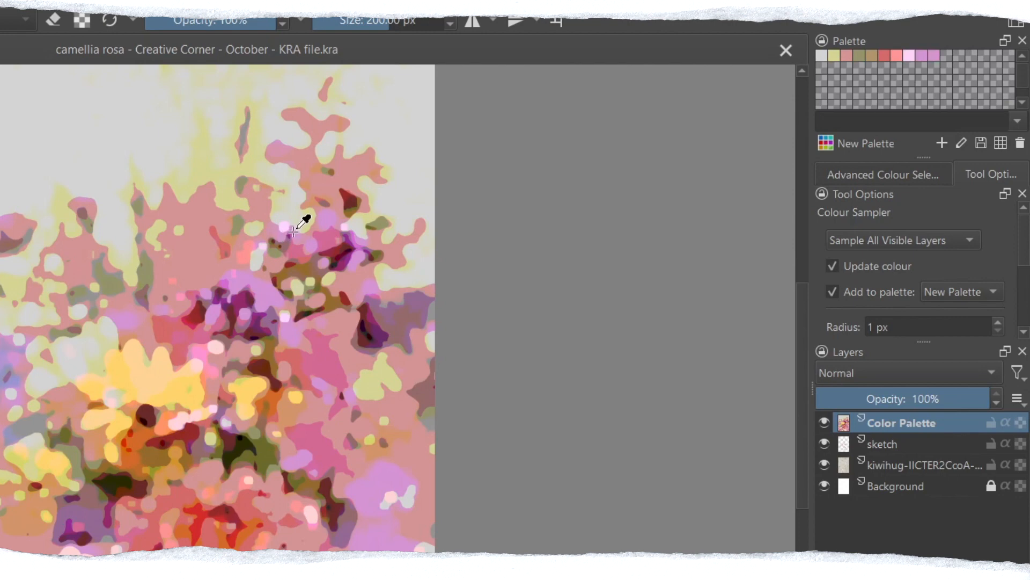
click(336, 239)
click(337, 246)
click(340, 256)
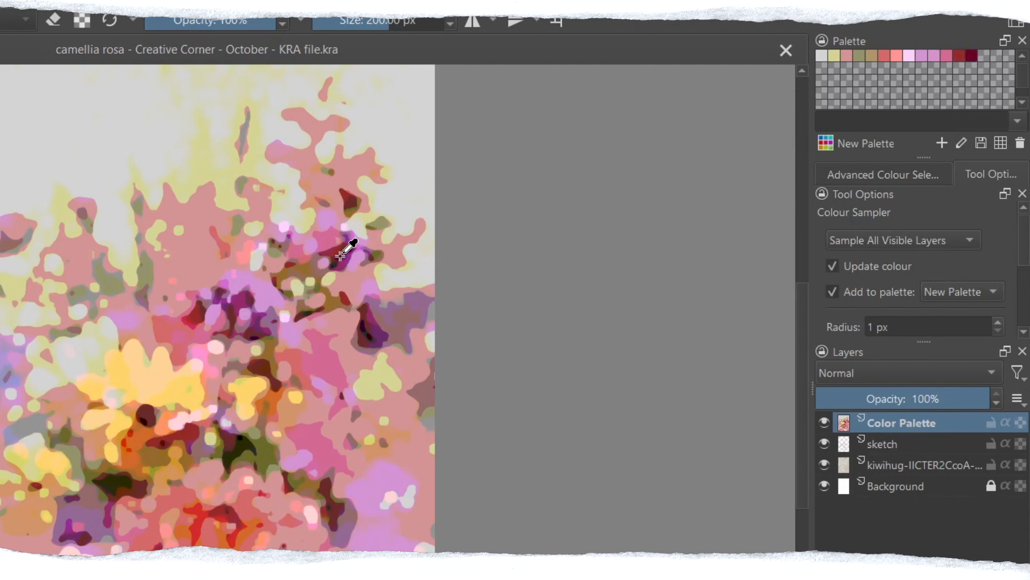
click(331, 263)
click(319, 263)
click(304, 271)
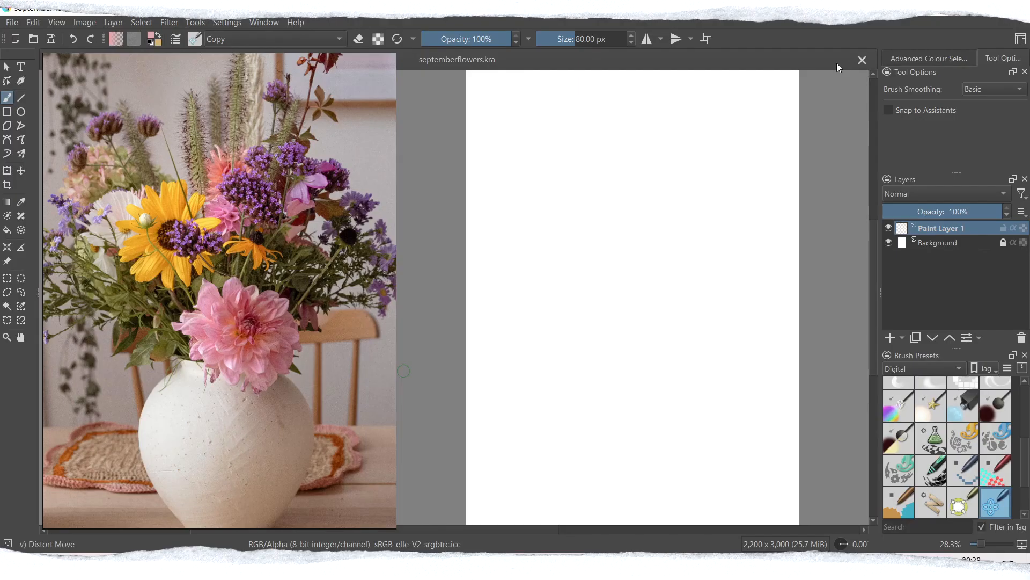
Step: Select the Basic-5 Size Opacity brush preset and import the kiwihug-IICTER2CcoA-unsplash paper texture as a layer
scroll(931, 429, up, 5)
click(931, 427)
click(11, 22)
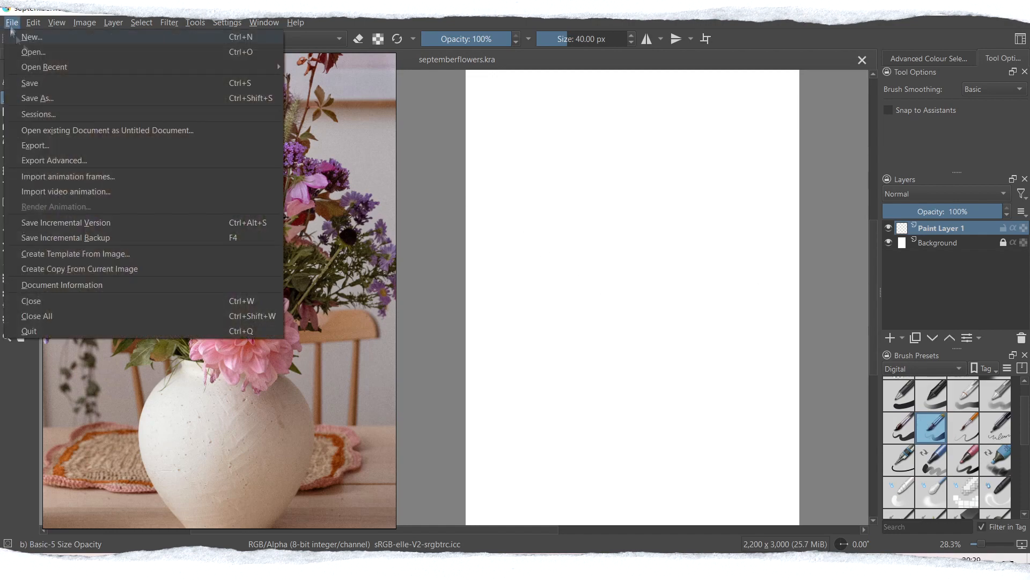
mouse_move(113, 22)
mouse_move(138, 82)
click(365, 83)
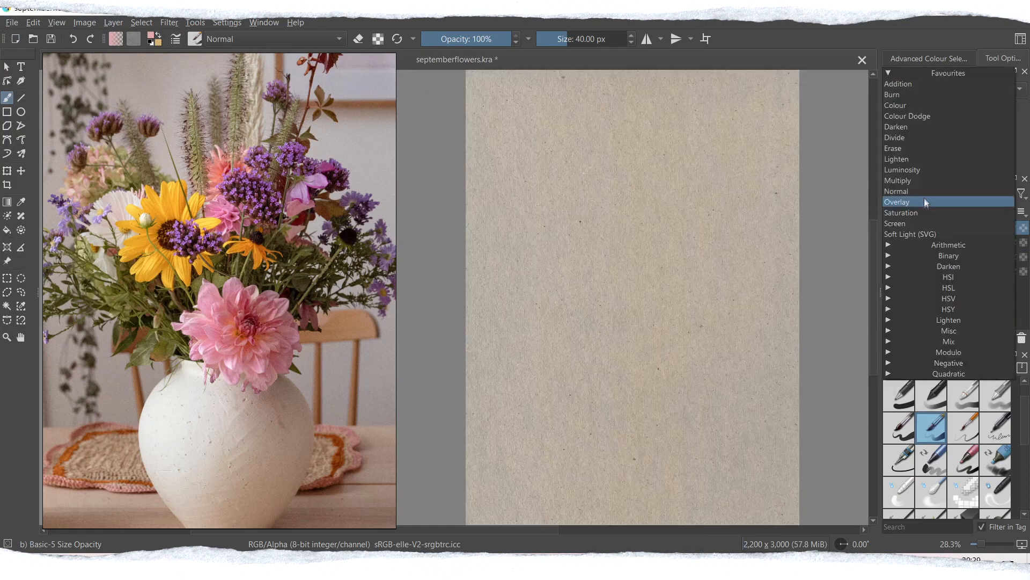
Step: Duplicate the paper texture layer, set the copy to Screen blending with adjusted opacity, and merge it down
click(927, 200)
click(934, 194)
click(913, 221)
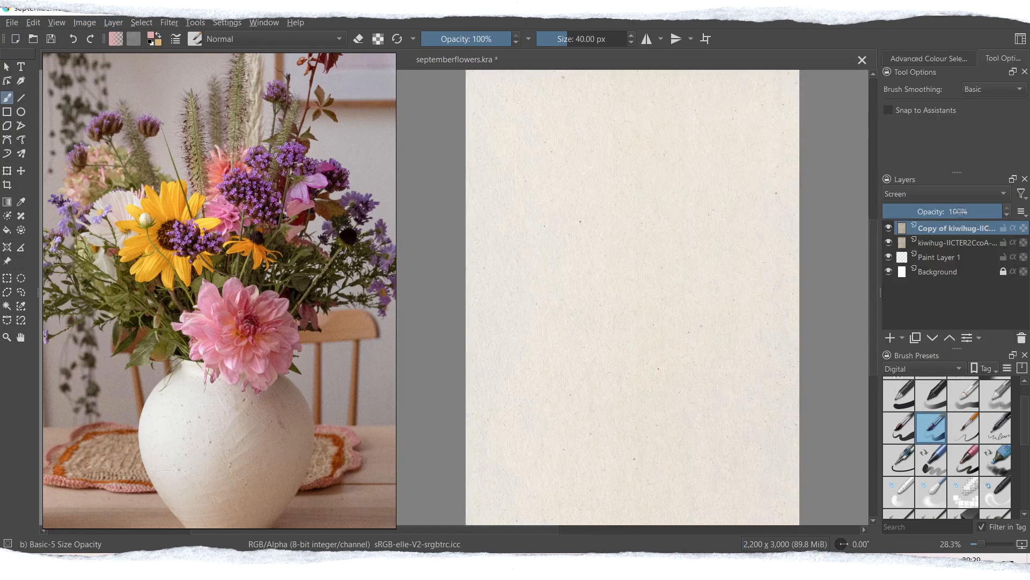
click(941, 211)
key(ctrl+e)
Step: Show the brush presets tagged watercolor and select Pencil 1 Sketch (mypaint)
click(912, 369)
click(924, 499)
scroll(939, 429, up, 3)
click(931, 392)
Step: Move Paint Layer 1 above the paper texture layer and rename it sketch
drag(930, 244, 942, 223)
double_click(945, 230)
text(sketch)
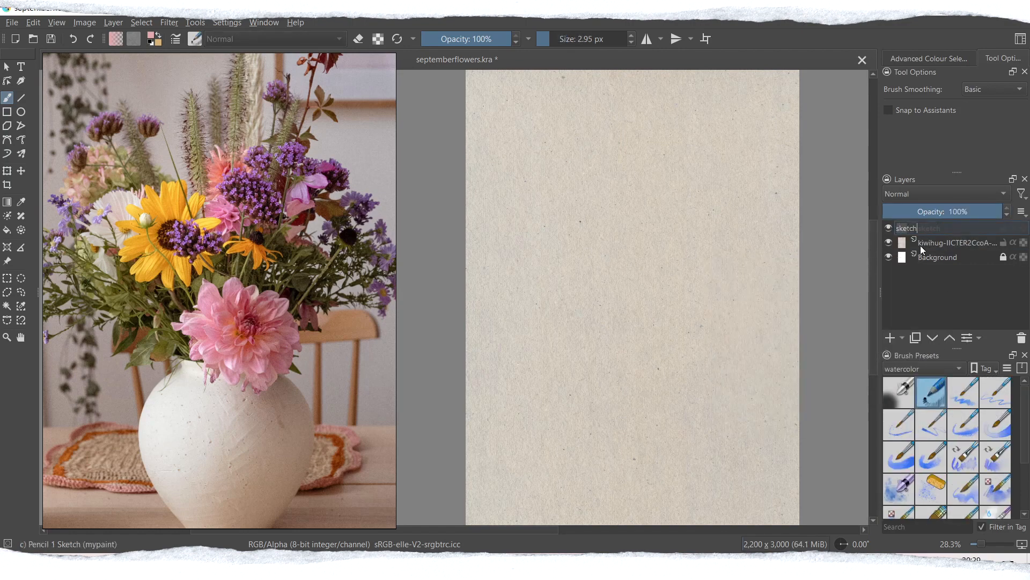
key(Return)
Step: Sketch the large dahlia in pink lines slightly below the centre of the page
mouse_move(641, 329)
mouse_down()
mouse_move(626, 348)
mouse_move(647, 357)
mouse_up()
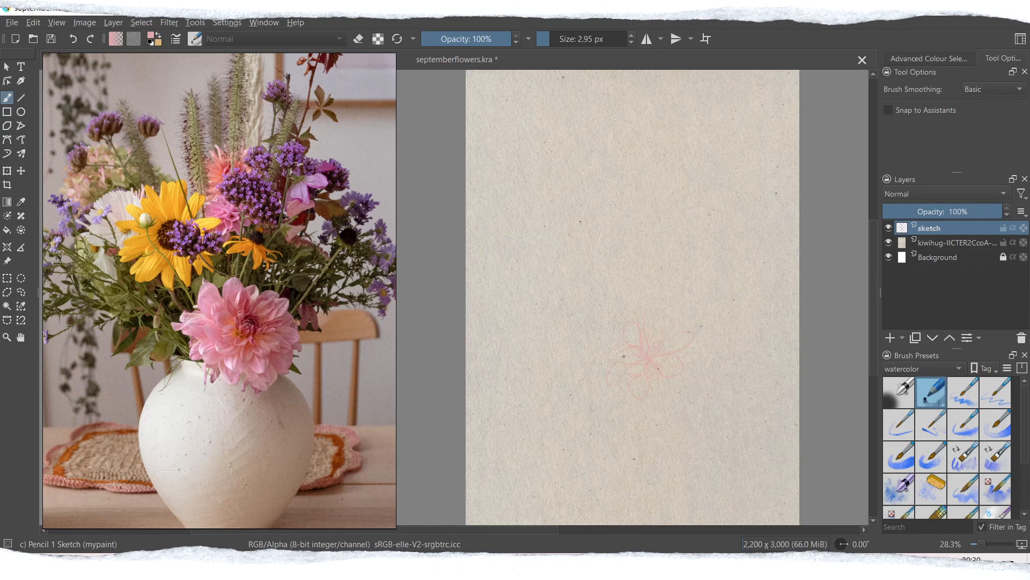
mouse_move(680, 375)
mouse_down()
mouse_move(607, 386)
mouse_move(704, 369)
mouse_up()
drag(653, 359, 648, 353)
click(908, 194)
click(904, 180)
click(907, 193)
click(907, 203)
Step: Sketch the sunflower, the smaller blooms and the stems of the bouquet around the dahlia
drag(590, 265, 601, 264)
drag(734, 234, 749, 220)
drag(667, 189, 702, 194)
Step: Duplicate the sketch layer, hide the copy and make the original sketch layer active
key(ctrl+j)
click(929, 242)
click(889, 228)
Step: Transform the sketch by enlarging it and shifting it down so the bouquet fills the page
key(ctrl+t)
drag(481, 97, 443, 42)
drag(682, 192, 703, 256)
drag(636, 104, 635, 84)
key(Return)
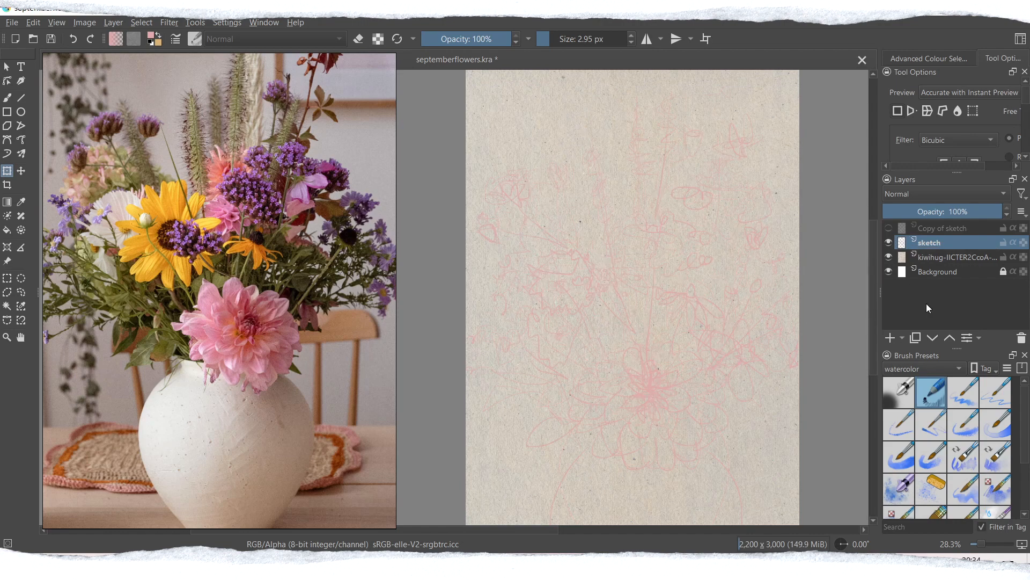
Step: Add a new paint layer above the sketch layer and set its blending mode to Multiply
key(Insert)
click(908, 194)
click(908, 183)
Step: Activate the freehand brush with the WaterC Spread WideArea preset
scroll(929, 445, down, 3)
click(927, 444)
click(7, 98)
Step: Try test washes on the dahlia while adjusting the foreground colour
mouse_move(633, 399)
mouse_down()
mouse_move(592, 398)
mouse_move(617, 443)
mouse_up()
key(ctrl+z)
click(152, 36)
click(420, 225)
click(576, 401)
key(ctrl+z)
Step: Adjust the foreground colour, set the brush's own blending mode to Multiply and test it on the dahlia
click(151, 36)
drag(477, 146, 566, 136)
click(484, 208)
click(665, 390)
click(264, 39)
click(246, 119)
mouse_move(633, 398)
mouse_down()
mouse_move(580, 394)
mouse_move(631, 372)
mouse_move(633, 464)
mouse_up()
key(ctrl+z)
Step: Pick a pink foreground colour and wash it over the dahlia and the pink blooms in the upper half
click(152, 36)
drag(483, 141, 505, 141)
click(418, 221)
click(597, 401)
mouse_move(651, 388)
mouse_down()
mouse_move(628, 400)
mouse_move(608, 375)
mouse_move(664, 357)
mouse_move(633, 448)
mouse_move(698, 451)
mouse_up()
drag(635, 268, 665, 287)
drag(661, 198, 657, 214)
mouse_move(543, 206)
mouse_down()
mouse_move(556, 188)
mouse_move(523, 232)
mouse_up()
mouse_move(597, 395)
mouse_down()
mouse_move(625, 401)
mouse_move(639, 369)
mouse_move(678, 416)
mouse_move(702, 392)
mouse_up()
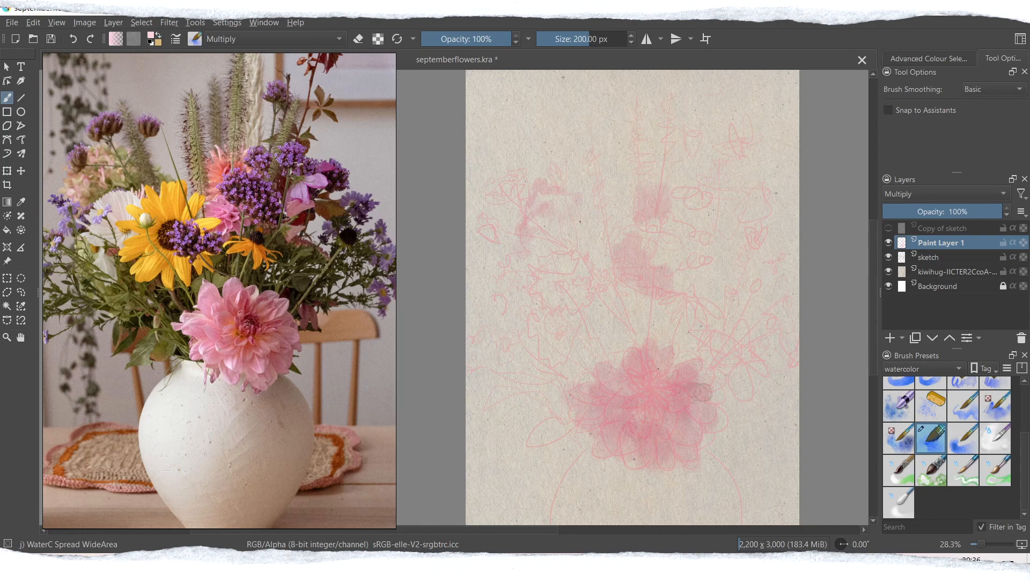
Step: Pick a lavender foreground colour and wash it over the central purple cluster and the flowers to its upper right
click(151, 35)
click(434, 254)
click(574, 400)
mouse_move(637, 229)
mouse_down()
mouse_move(667, 248)
mouse_move(690, 198)
mouse_move(724, 185)
mouse_move(778, 266)
mouse_up()
Step: Reduce the brush size to about 104 px and dab lavender on the small flowers along both sides of the bouquet
drag(589, 38, 575, 54)
drag(754, 276, 787, 358)
mouse_move(496, 294)
mouse_down()
mouse_move(513, 352)
mouse_move(476, 370)
mouse_up()
mouse_move(515, 278)
mouse_down()
mouse_move(523, 323)
mouse_move(499, 257)
mouse_up()
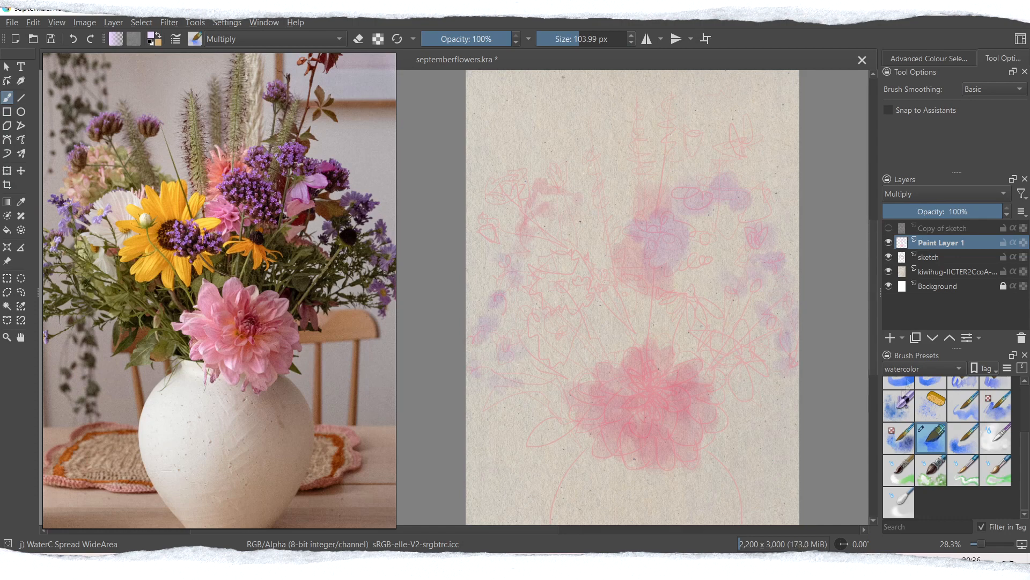
Step: Redraw the sunflower petals on the sketch layer with the Pencil 1 Sketch brush
key(ctrl+plus)
key(ctrl+plus)
key(ctrl+plus)
key(ctrl+plus)
key(ctrl+plus)
ctrl+click(715, 348)
key(ctrl+minus)
key(ctrl+minus)
key(ctrl+minus)
key(ctrl+minus)
key(ctrl+minus)
drag(548, 530, 517, 530)
click(941, 259)
drag(1024, 452, 1024, 402)
click(931, 393)
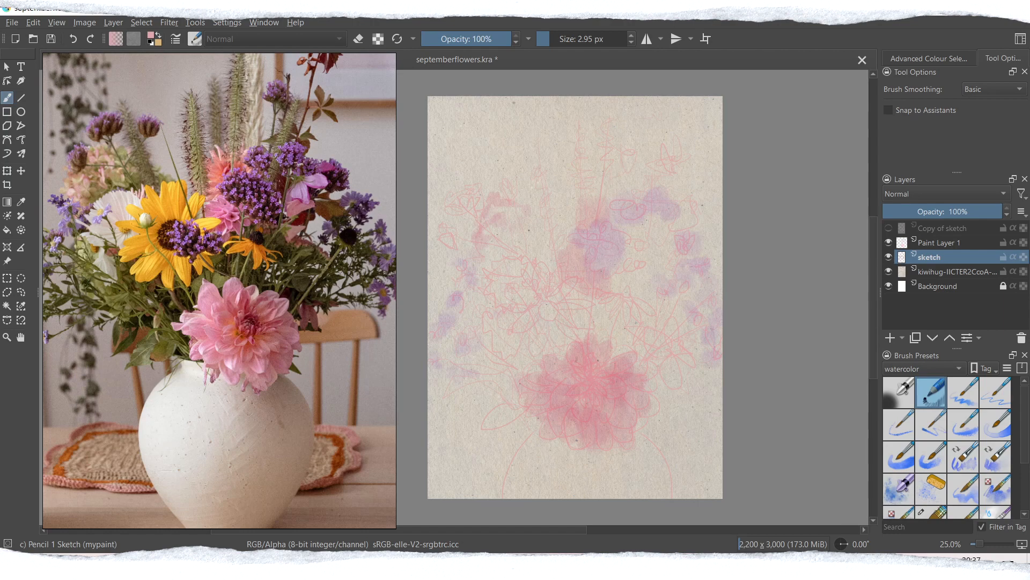
Step: Make Paint Layer 1 active and pick a yellow-orange foreground colour
click(941, 243)
click(153, 38)
drag(426, 217, 422, 241)
drag(400, 183, 404, 179)
click(576, 401)
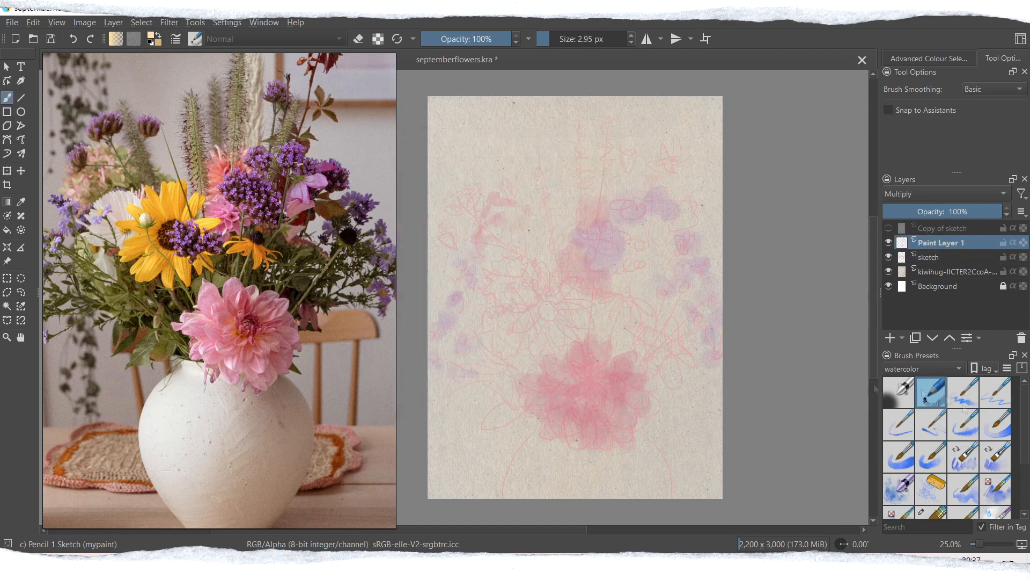
Step: Wash yellow-orange over the sunflower petals and the small orange flower with the WaterC Spread WideArea brush
drag(1024, 424, 1024, 475)
click(931, 438)
key(ctrl+z)
drag(539, 266, 540, 294)
click(889, 242)
click(889, 242)
drag(509, 290, 535, 309)
mouse_move(537, 321)
mouse_down()
mouse_move(536, 343)
mouse_move(571, 333)
mouse_up()
drag(576, 281, 556, 303)
mouse_move(622, 295)
mouse_down()
mouse_move(630, 319)
mouse_move(649, 311)
mouse_up()
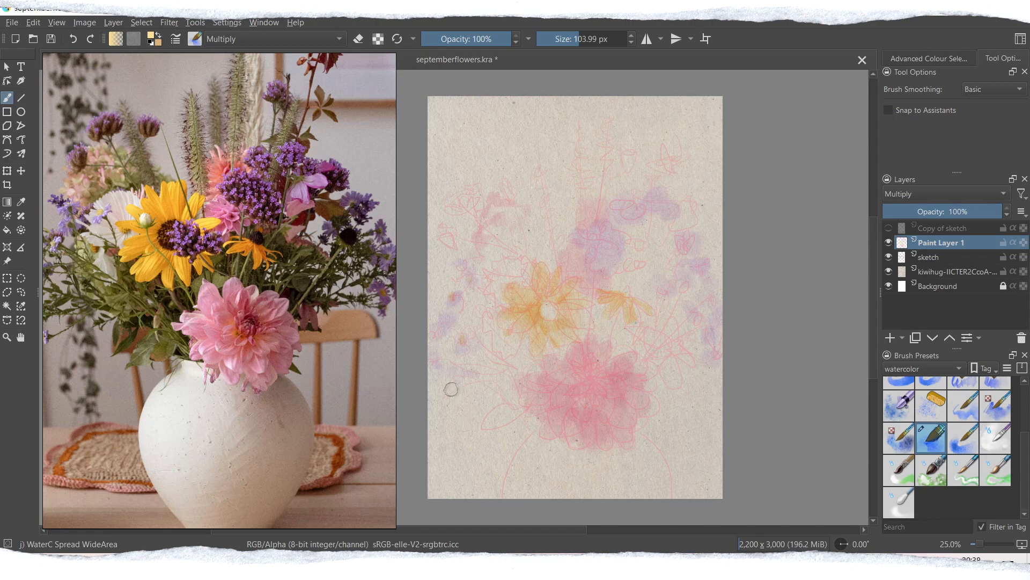
Step: Pick a pinkish purple and dab it on the small flowers at the bouquet's upper left and on the single high bloom
click(150, 35)
click(465, 216)
click(577, 400)
click(151, 35)
click(465, 221)
click(576, 400)
drag(473, 189, 454, 200)
drag(442, 229, 447, 236)
drag(500, 182, 514, 181)
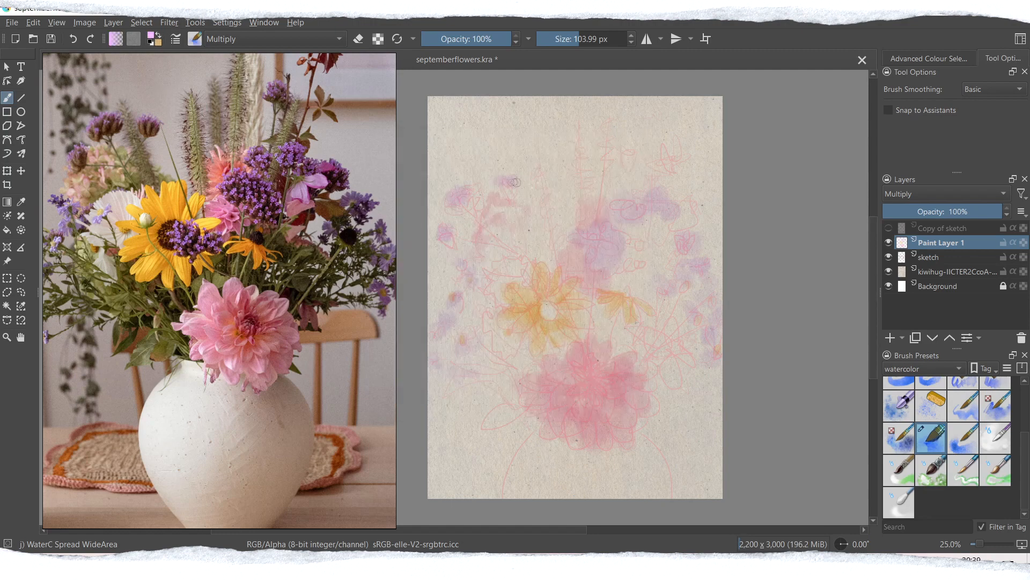
mouse_move(629, 146)
mouse_down()
mouse_move(628, 158)
mouse_move(630, 149)
mouse_up()
Step: Pick a muted green and paint the leaves to the left of the dahlia
click(151, 36)
click(436, 169)
click(577, 400)
drag(493, 387, 452, 387)
key(ctrl+z)
drag(491, 423, 516, 409)
drag(500, 373, 454, 382)
drag(487, 341, 516, 398)
Step: Paint the muted green foliage above and to the right of the dahlia
drag(645, 338, 623, 321)
drag(693, 317, 641, 365)
mouse_move(677, 297)
mouse_down()
mouse_move(651, 344)
mouse_move(669, 376)
mouse_up()
drag(676, 353, 705, 366)
drag(610, 338, 620, 353)
Step: Paint the green stems at the upper left, the tall grass spikes and a leaf beside the purple cluster
mouse_move(459, 230)
mouse_down()
mouse_move(508, 247)
mouse_move(522, 210)
mouse_up()
drag(542, 159, 555, 238)
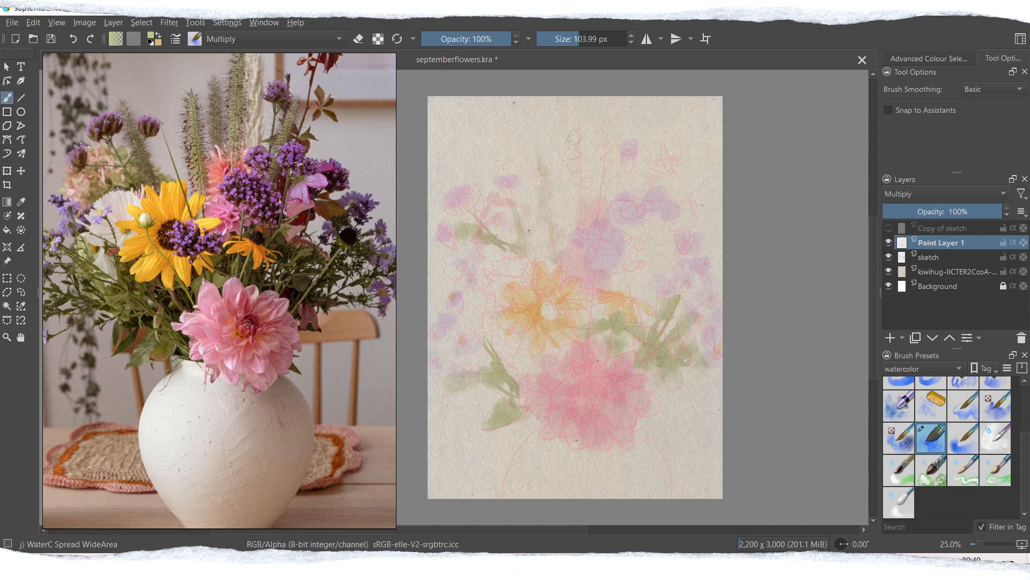
drag(608, 121, 601, 163)
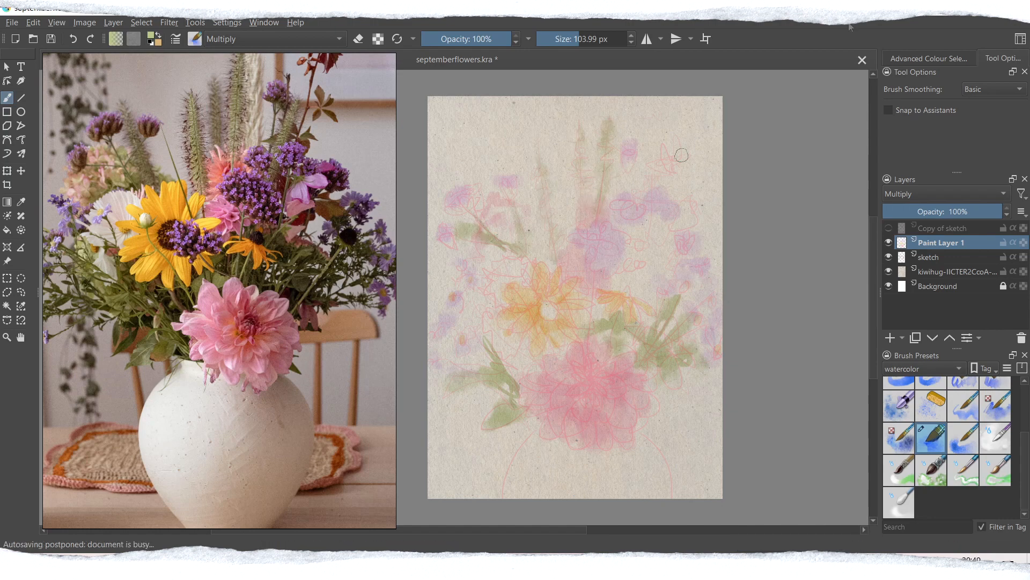
drag(646, 240, 629, 266)
Step: Pick a coral foreground colour and wash it over the reddish blooms in the upper part of the bouquet
click(152, 36)
click(397, 209)
click(419, 225)
click(397, 203)
key(Return)
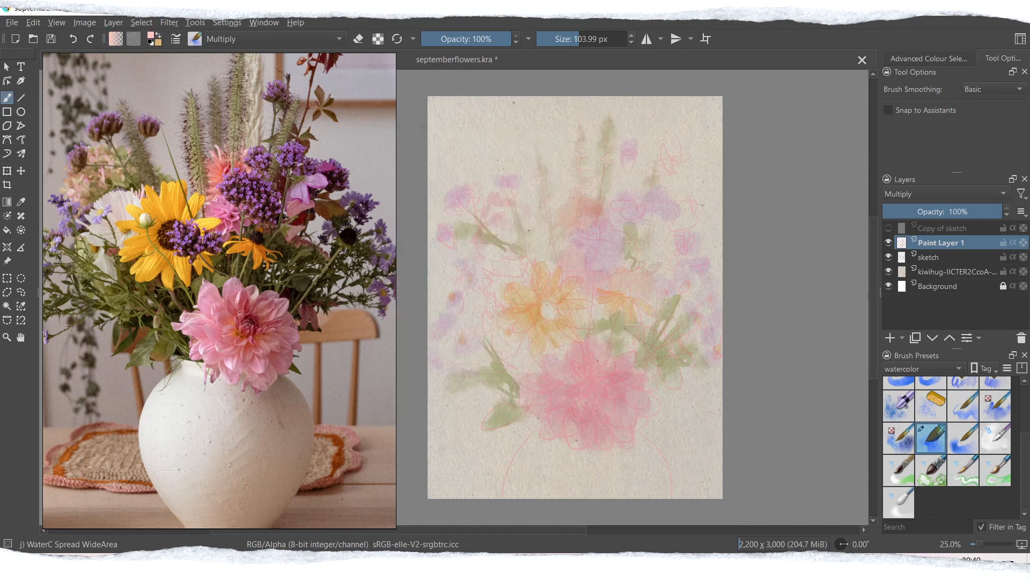
drag(494, 207, 508, 212)
mouse_move(501, 229)
mouse_down()
mouse_move(477, 254)
mouse_move(507, 264)
mouse_up()
drag(483, 298, 479, 315)
Step: Add light green washes around the flowers and, with a brush of about 205 px, a richer green left of the dahlia
click(151, 36)
click(430, 173)
key(Return)
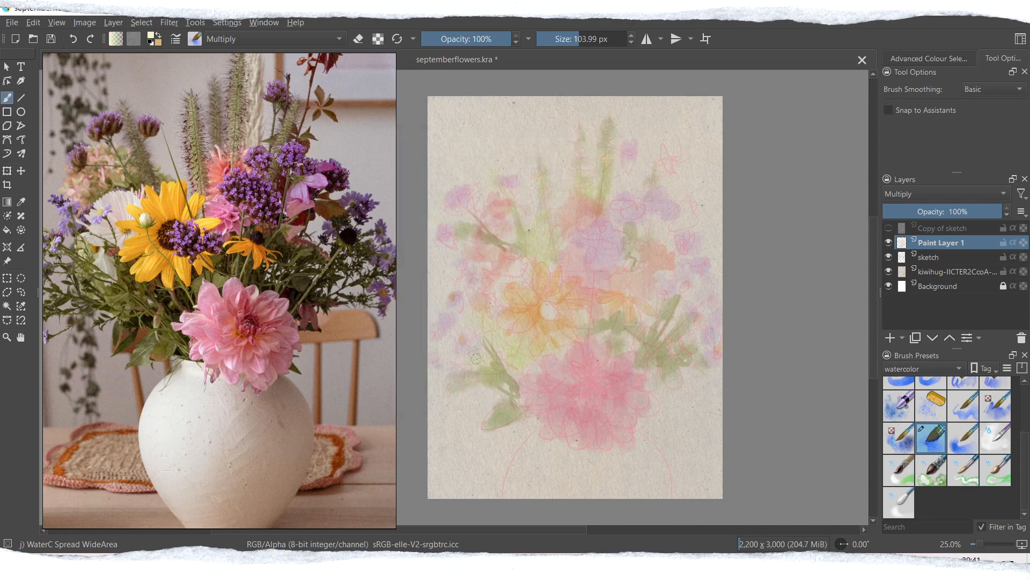
click(151, 36)
click(428, 213)
key(Return)
click(590, 38)
drag(496, 343, 518, 375)
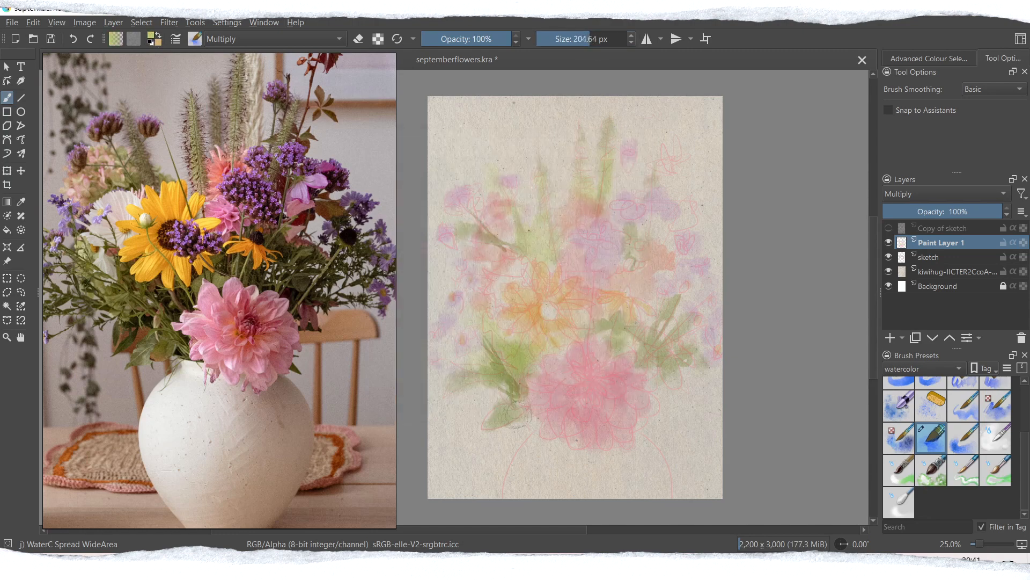
Step: Pick a deeper purple, set the brush size to about 79 px and paint the small flowers on the bouquet's right side
click(151, 36)
click(432, 253)
click(425, 221)
click(576, 401)
click(576, 39)
mouse_move(699, 263)
mouse_down()
mouse_move(685, 267)
mouse_move(705, 304)
mouse_move(675, 281)
mouse_up()
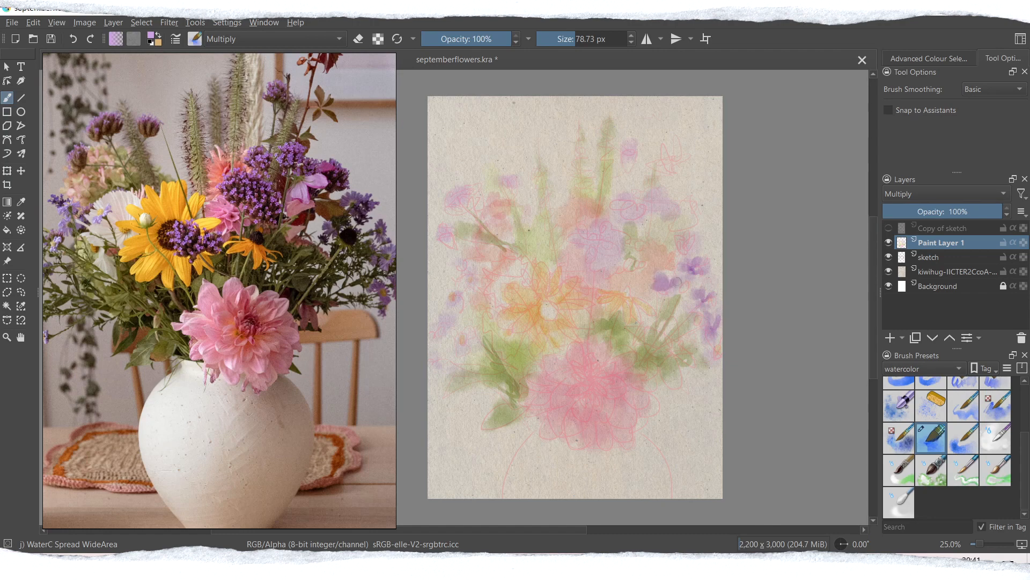
drag(691, 369, 690, 374)
drag(689, 341, 693, 334)
drag(684, 309, 655, 348)
drag(638, 312, 648, 330)
Step: Pick a bluish violet, set the brush size to about 61 px and paint petals on the small flowers on the left side
click(151, 35)
click(448, 254)
click(575, 401)
click(572, 39)
drag(441, 298, 451, 295)
scroll(479, 321, up, 1)
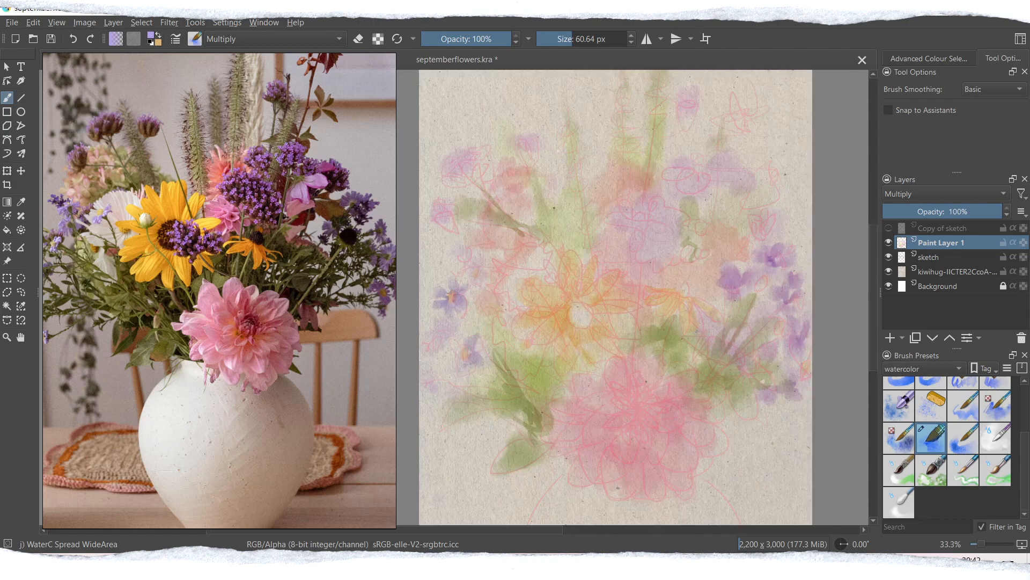
Step: Paint more bluish-violet petals on the small flowers down the left side of the bouquet
drag(447, 391, 434, 406)
drag(427, 390, 423, 393)
drag(438, 336, 440, 370)
drag(463, 402, 451, 417)
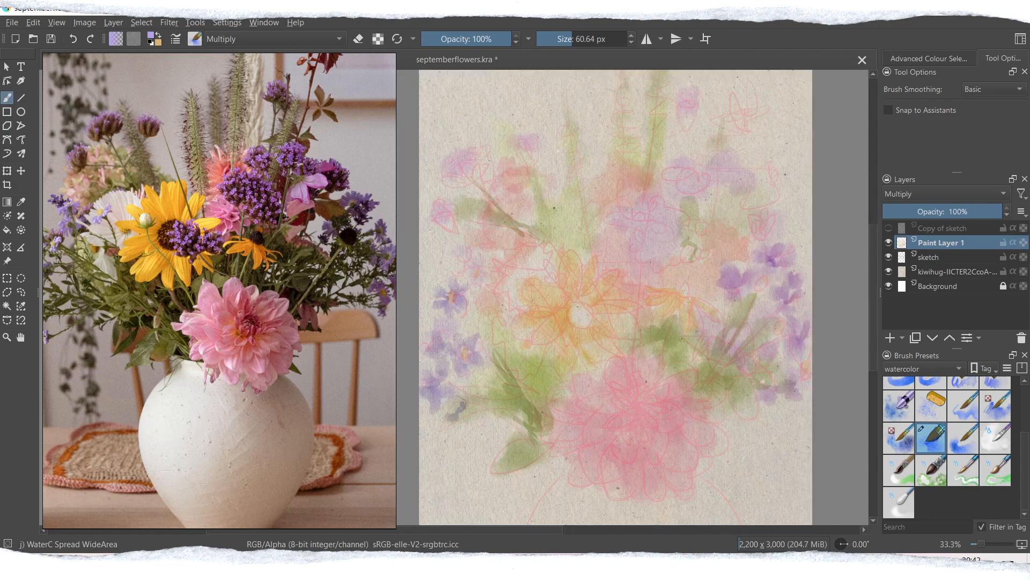
drag(464, 273, 483, 277)
drag(458, 244, 447, 281)
drag(499, 323, 504, 333)
drag(515, 318, 507, 325)
Step: Pick the light purple #cda2e7 and dab it over the upper-left blooms and the large purple flower cluster in the centre
click(152, 34)
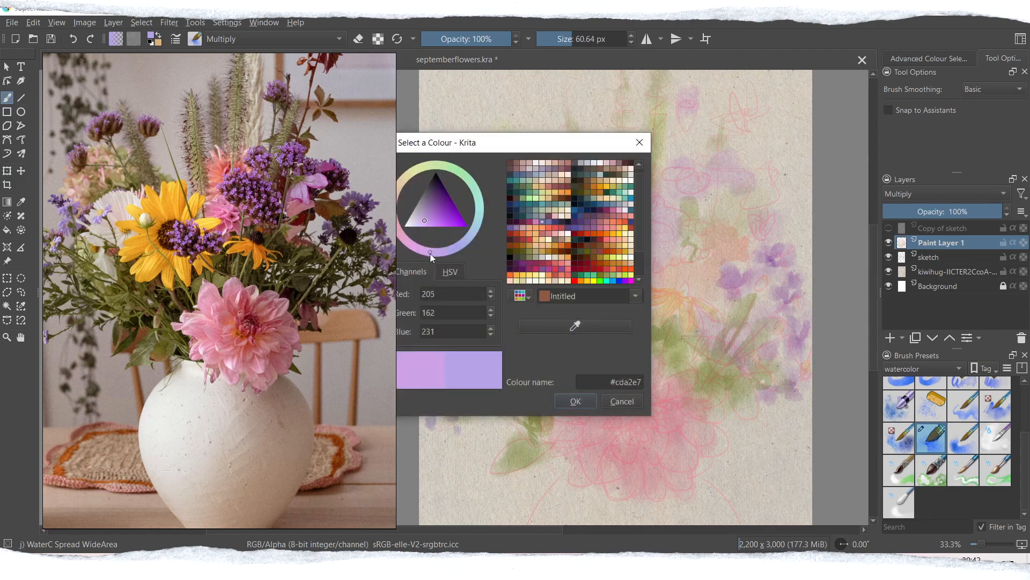
click(575, 401)
drag(469, 147, 480, 160)
drag(438, 197, 443, 216)
drag(519, 139, 538, 146)
drag(618, 211, 639, 212)
drag(622, 220, 638, 228)
mouse_move(633, 193)
mouse_down()
mouse_move(670, 207)
mouse_move(629, 232)
mouse_up()
Step: Pick a stronger pinkish purple and add floret dabs across the central purple flower cluster
click(151, 35)
click(456, 219)
click(576, 401)
drag(656, 222, 654, 244)
drag(667, 236, 684, 220)
drag(667, 242, 662, 250)
drag(652, 249, 649, 256)
drag(611, 215, 617, 219)
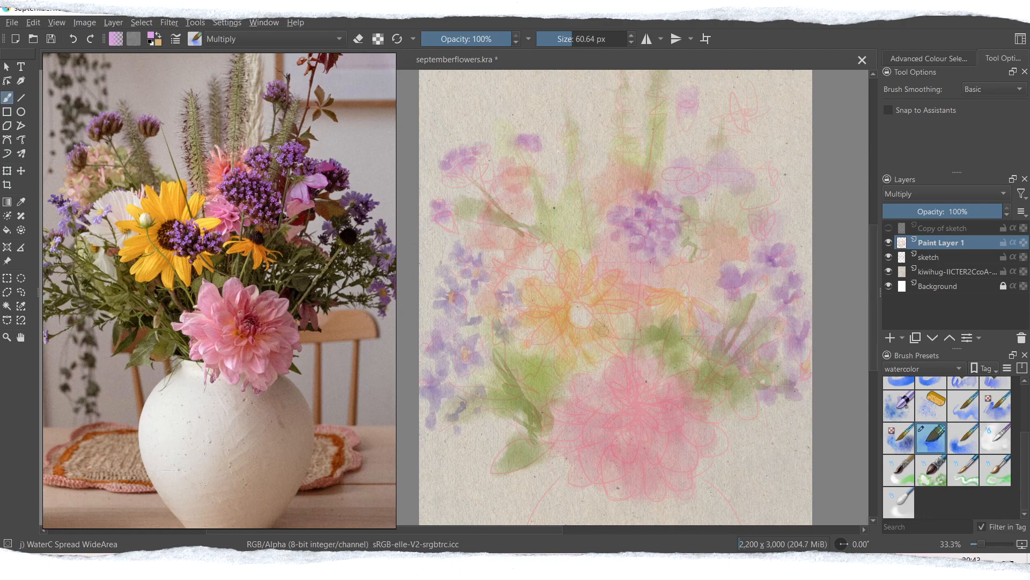
Step: Paint pinkish-purple dabs beside the yellow flower's centre and on the upper-right purple cluster, and save the painting
drag(610, 299, 638, 299)
drag(585, 322, 616, 327)
drag(618, 301, 639, 302)
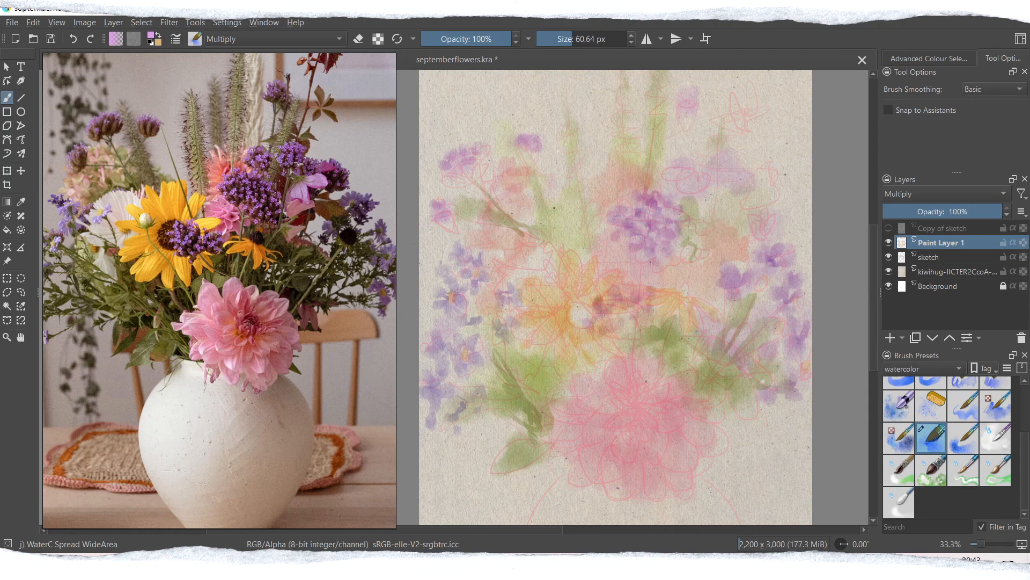
drag(710, 173, 731, 161)
mouse_move(728, 151)
mouse_down()
mouse_move(725, 171)
mouse_move(745, 173)
mouse_up()
mouse_move(695, 159)
mouse_down()
mouse_move(687, 172)
mouse_move(659, 173)
mouse_up()
key(ctrl+s)
Step: Pick a darker mauve, set the brush size to about 25 px and add shadow florets to the central and upper-right purple clusters
click(151, 35)
drag(536, 141, 571, 140)
click(471, 208)
click(609, 399)
mouse_move(629, 239)
mouse_down()
mouse_move(639, 257)
mouse_move(644, 231)
mouse_up()
click(563, 39)
drag(653, 233, 652, 247)
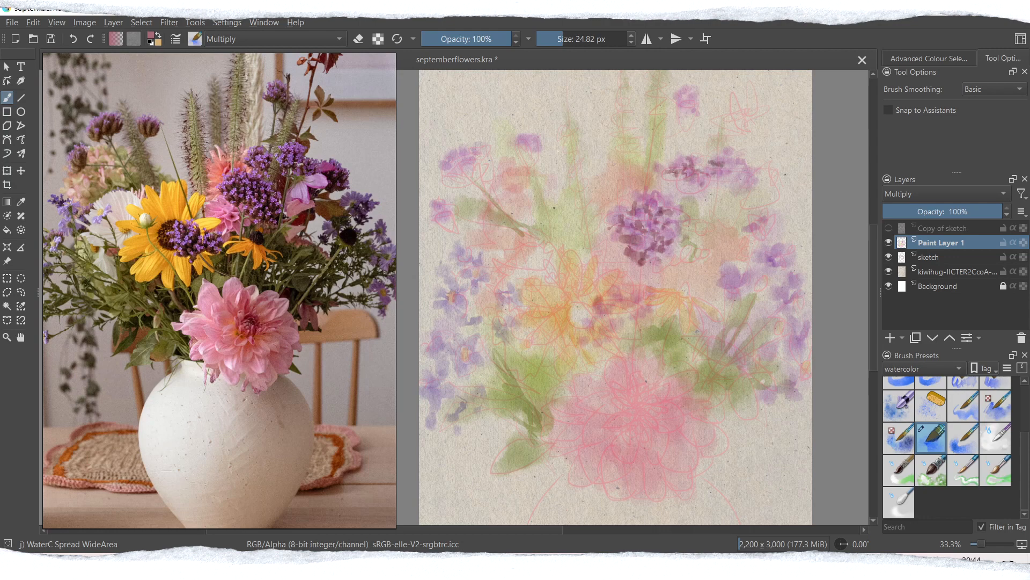
drag(755, 177, 743, 196)
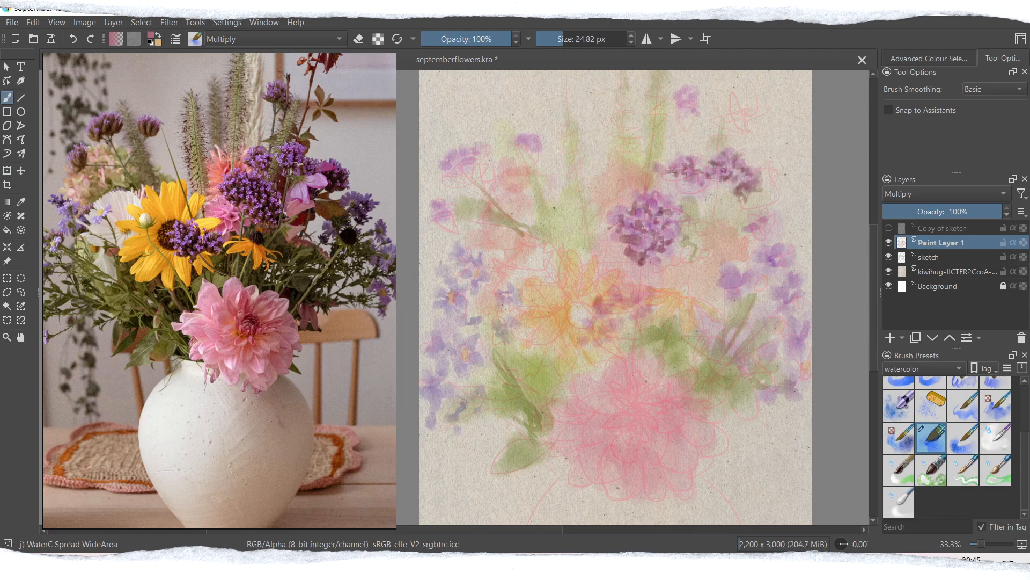
drag(687, 103, 680, 162)
drag(727, 103, 709, 154)
key(ctrl+z)
key(ctrl+z)
key(ctrl+z)
Step: Add dark mauve florets to the small purple blooms in the upper left of the bouquet
drag(452, 168, 469, 180)
mouse_move(455, 160)
mouse_down()
mouse_move(473, 156)
mouse_move(468, 177)
mouse_up()
mouse_move(441, 167)
mouse_down()
mouse_move(471, 184)
mouse_move(491, 157)
mouse_up()
drag(460, 181, 442, 189)
drag(440, 216, 448, 220)
drag(531, 157, 534, 165)
Step: Set the brush size to about 58 px, pick a dusty red and darken the centre of the large yellow flower
click(572, 39)
drag(579, 310, 580, 324)
click(152, 36)
drag(456, 144, 477, 136)
drag(415, 209, 415, 198)
click(597, 393)
drag(575, 317, 587, 309)
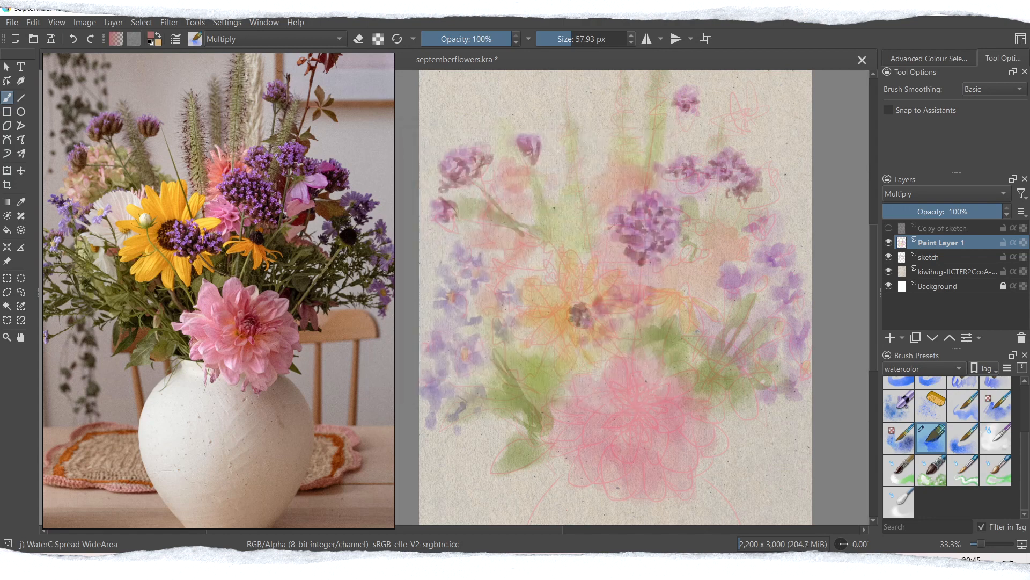
Step: Set the brush size to about 23 px and paint dusty-red florets in the cluster beside the yellow flower's centre
click(562, 39)
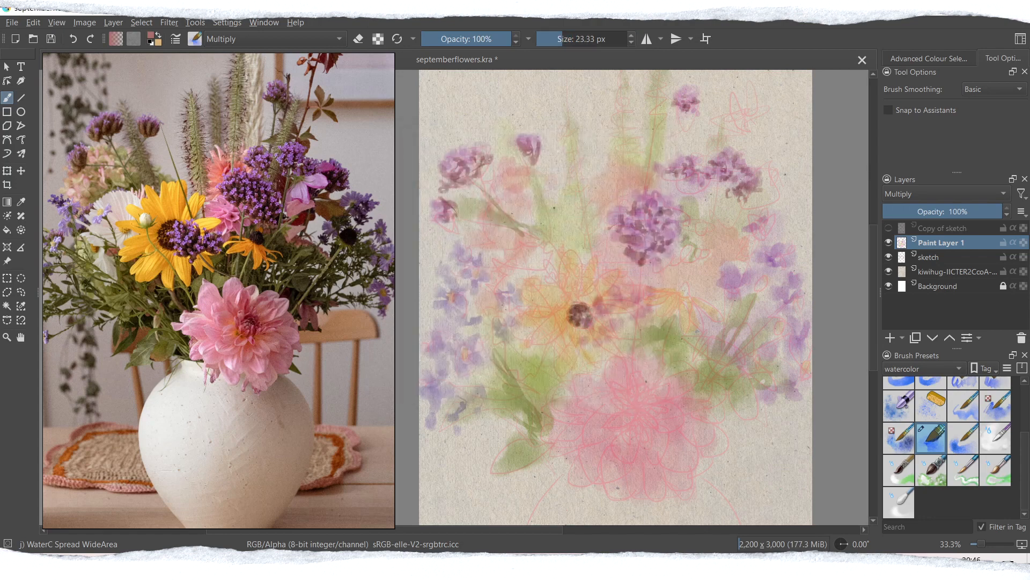
drag(598, 332, 614, 335)
drag(606, 309, 613, 305)
drag(622, 295, 629, 300)
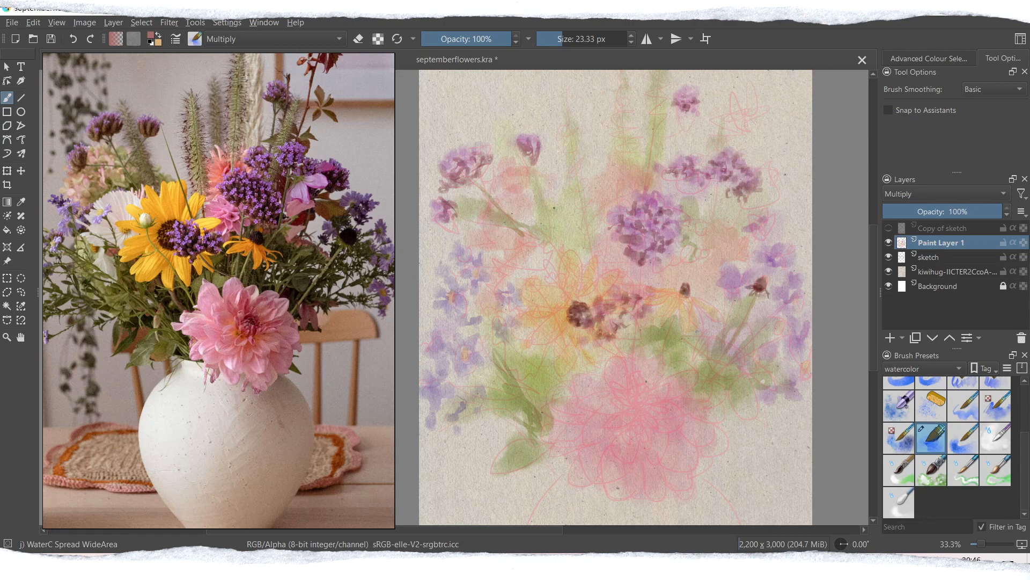
Step: Pick a muted yellow, set the brush size to about 61 px and wash it over and around the large yellow flower's petals
click(152, 36)
click(445, 216)
drag(412, 195, 426, 174)
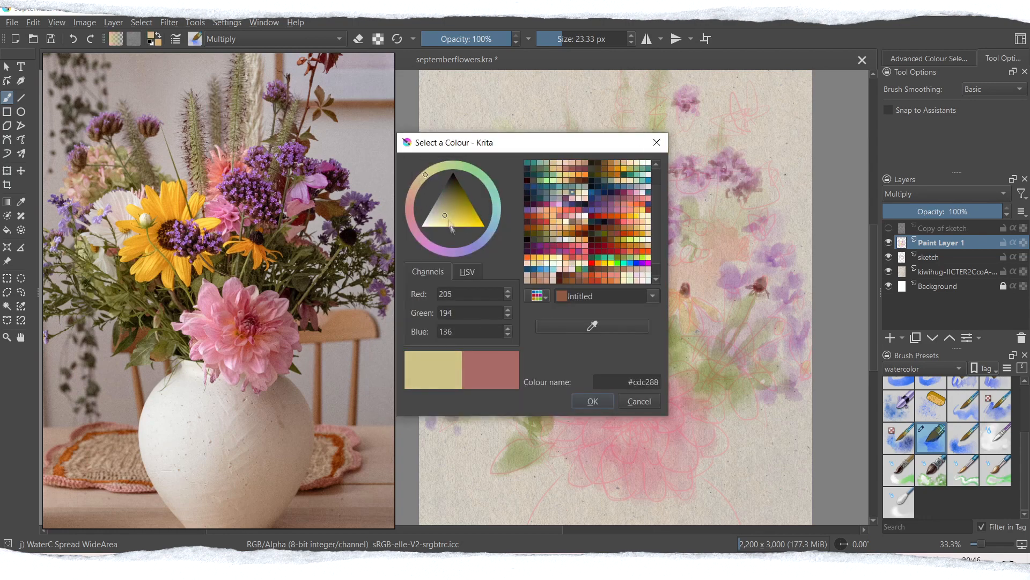
click(593, 402)
click(572, 39)
mouse_move(515, 279)
mouse_down()
mouse_move(523, 303)
mouse_move(547, 272)
mouse_up()
drag(547, 277, 569, 242)
drag(513, 336, 574, 366)
Step: Pick a dusty pink and paint petal strokes on the coral blooms above and around the central flowers
click(151, 36)
click(398, 211)
click(441, 219)
click(576, 401)
drag(598, 238, 602, 243)
drag(618, 255, 638, 277)
mouse_move(607, 197)
mouse_down()
mouse_move(593, 182)
mouse_move(605, 150)
mouse_move(609, 160)
mouse_up()
drag(635, 167, 617, 147)
drag(597, 210, 584, 190)
drag(635, 188, 635, 150)
Step: Add dusty-pink strokes around the small yellow flower and through the foliage on the bouquet's lower right
drag(709, 250, 721, 273)
drag(708, 216, 720, 243)
drag(670, 269, 696, 282)
drag(661, 277, 675, 252)
drag(717, 286, 718, 301)
drag(743, 402, 745, 365)
drag(724, 370, 712, 384)
drag(682, 339, 708, 360)
Step: Paint dusty-pink petals on the flowers between the upper-left purple blooms and the large yellow flower
drag(525, 215, 519, 203)
mouse_move(508, 197)
mouse_down()
mouse_move(491, 187)
mouse_move(516, 173)
mouse_up()
drag(546, 205, 531, 191)
mouse_move(527, 219)
mouse_down()
mouse_move(519, 201)
mouse_move(561, 216)
mouse_up()
drag(554, 220, 564, 229)
drag(555, 200, 566, 217)
drag(501, 238, 497, 249)
drag(496, 231, 483, 244)
drag(511, 231, 536, 244)
Step: Paint dusty-pink leaves and petals at the bouquet's upper right and on the top-centre blooms
drag(743, 112, 707, 129)
drag(734, 92, 736, 109)
mouse_move(770, 110)
mouse_down()
mouse_move(746, 115)
mouse_move(758, 148)
mouse_up()
mouse_move(778, 156)
mouse_down()
mouse_move(764, 175)
mouse_move(786, 190)
mouse_up()
drag(760, 192, 725, 207)
mouse_move(595, 127)
mouse_down()
mouse_move(597, 154)
mouse_move(598, 137)
mouse_up()
drag(634, 128, 589, 172)
drag(596, 163, 577, 188)
drag(689, 130, 656, 158)
Step: Layer dusty-pink petal strokes over the large pink dahlia to build up its shape
drag(635, 392, 632, 413)
mouse_move(610, 407)
mouse_down()
mouse_move(654, 417)
mouse_move(581, 445)
mouse_up()
drag(599, 421, 571, 406)
drag(629, 358, 634, 388)
drag(674, 365, 645, 388)
drag(680, 412, 657, 423)
mouse_move(683, 442)
mouse_down()
mouse_move(665, 475)
mouse_move(637, 479)
mouse_up()
drag(588, 452, 579, 475)
mouse_move(567, 434)
mouse_down()
mouse_move(553, 443)
mouse_move(574, 489)
mouse_up()
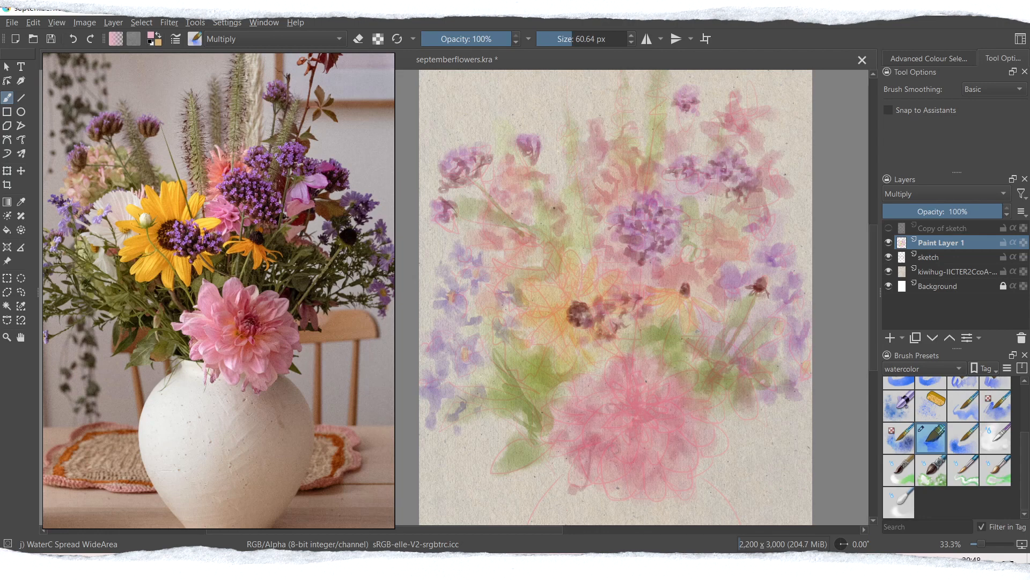
Step: Add a new paint layer above the watercolour washes and show the brush presets tagged RGBA
click(891, 338)
click(944, 368)
click(913, 328)
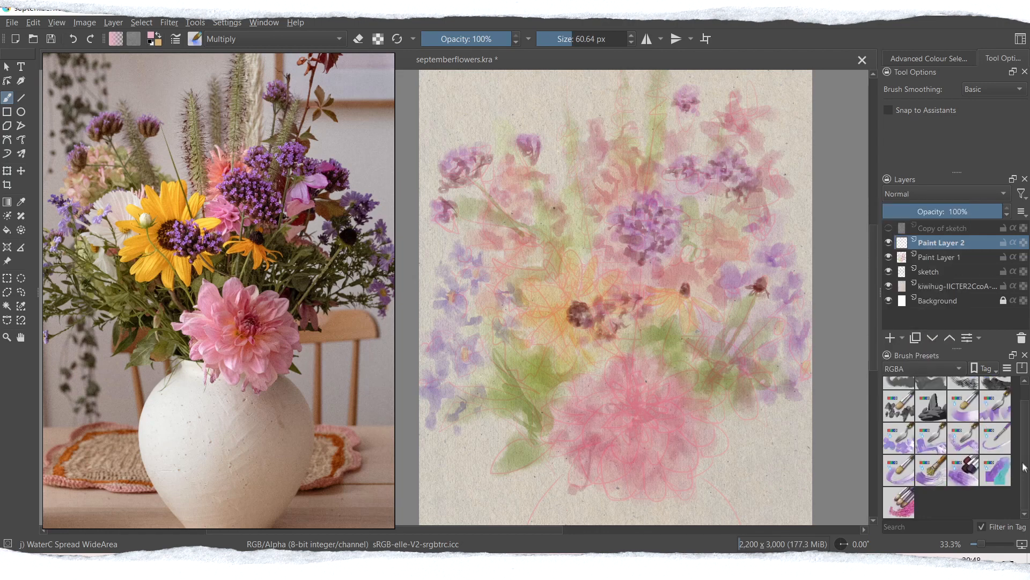
click(898, 456)
drag(584, 395, 544, 455)
key(ctrl+z)
Step: Choose the RGBA-wet 04 Flat Dirty Tilt brush, test it on the dahlia, undo the stroke and pick a golden yellow
click(931, 457)
drag(678, 358, 638, 406)
key(ctrl+z)
click(152, 36)
click(403, 180)
drag(432, 215, 441, 234)
click(576, 402)
mouse_move(568, 259)
mouse_down()
mouse_move(574, 293)
mouse_move(534, 342)
mouse_move(569, 369)
mouse_up()
key(ctrl+z)
key(ctrl+z)
click(589, 40)
key(ctrl+z)
Step: Paint textured golden petals around the large yellow flower's centre, reducing the brush size to about 30 px
click(582, 40)
mouse_move(577, 301)
mouse_down()
mouse_move(608, 274)
mouse_move(586, 259)
mouse_up()
drag(582, 328, 591, 370)
mouse_move(594, 328)
mouse_down()
mouse_move(614, 355)
mouse_move(633, 332)
mouse_up()
click(565, 39)
drag(561, 298, 528, 286)
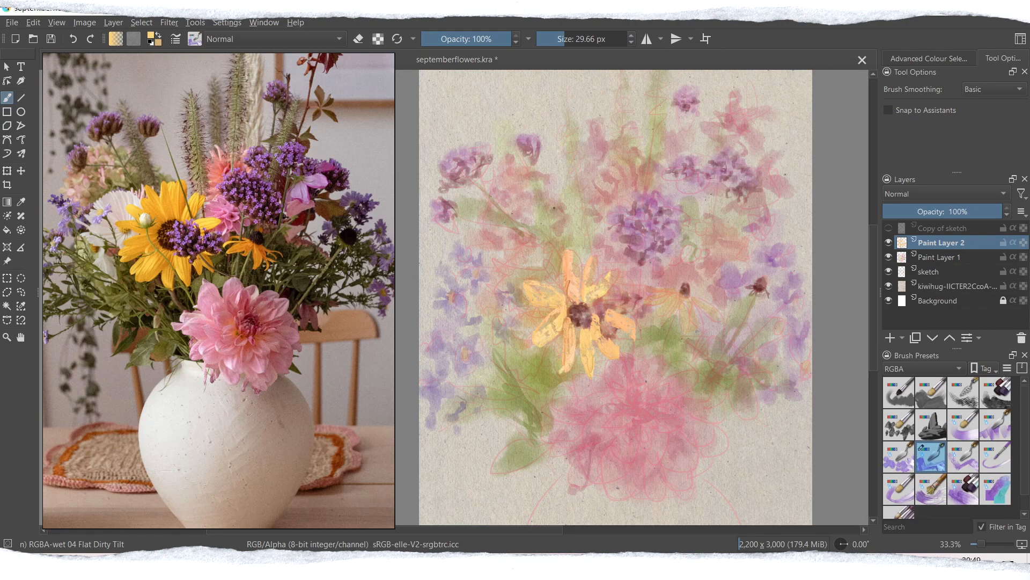
drag(617, 275, 606, 293)
drag(589, 310, 635, 324)
Step: Enlarge the brush and thicken the large yellow flower's left petals, undoing the last stroke on its right side
click(576, 39)
drag(524, 324, 559, 307)
drag(547, 315, 524, 327)
drag(594, 304, 614, 291)
key(ctrl+z)
Step: Choose the RGBA-wet 03 Flat Dirty brush, set its size to about 33 px and paint the small yellow flower's petals
click(898, 457)
key(ctrl+z)
click(570, 40)
mouse_move(679, 298)
mouse_down()
mouse_move(657, 315)
mouse_move(649, 290)
mouse_up()
drag(674, 292, 660, 316)
key(ctrl+z)
key(ctrl+z)
click(565, 42)
drag(683, 299, 685, 334)
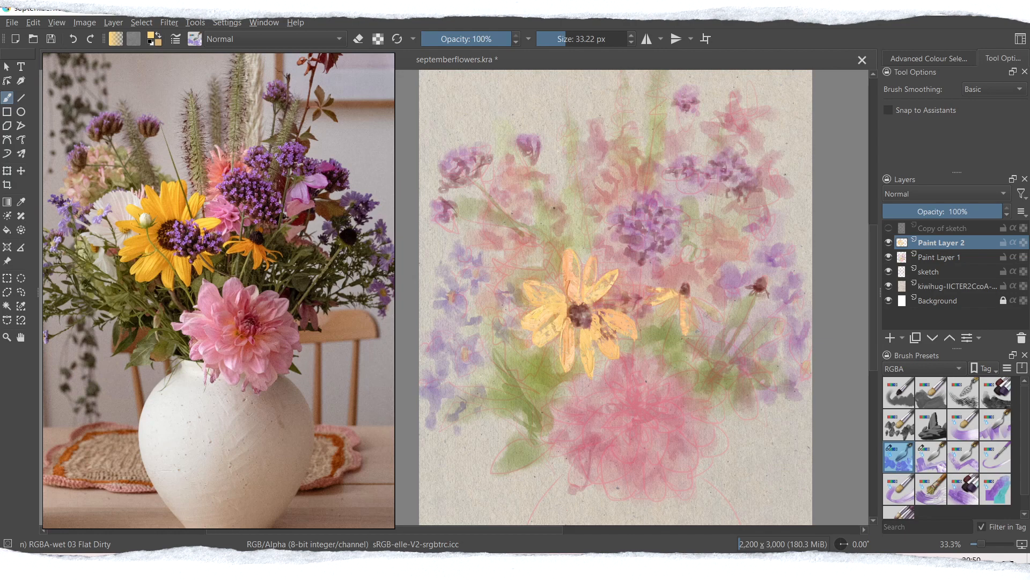
click(931, 392)
drag(705, 300, 730, 361)
key(ctrl+z)
Step: Choose the RGBA 06 Rock brush, pick a golden yellow and test it on the small yellow flower, undoing both strokes
click(931, 424)
drag(680, 296, 683, 363)
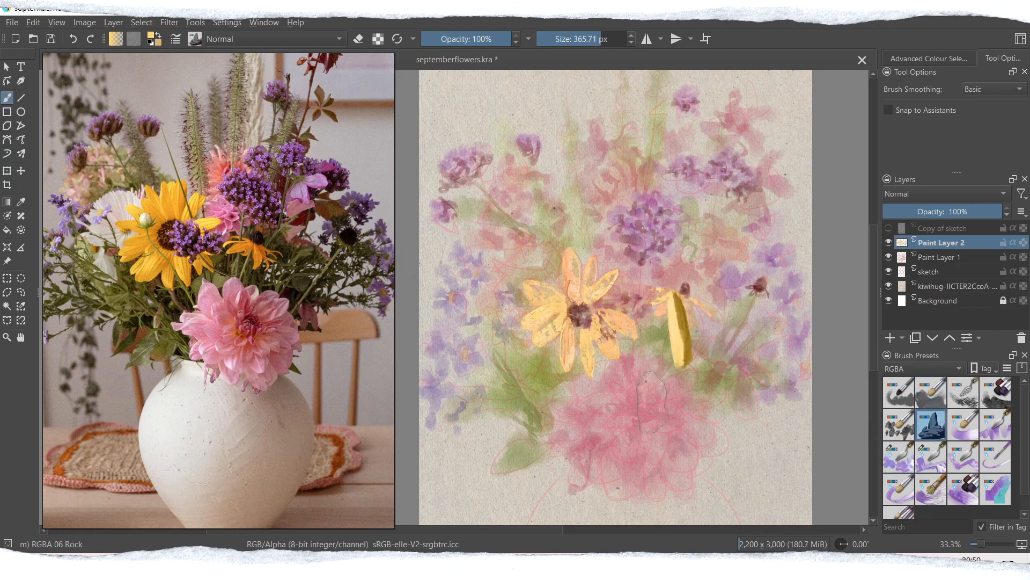
key(ctrl+z)
click(152, 36)
click(402, 183)
click(442, 226)
click(402, 180)
click(575, 401)
drag(690, 303, 698, 338)
key(ctrl+z)
Step: Test brush sizes on the large yellow flower, undoing each stroke, and set the size to about 48 px
click(589, 40)
drag(575, 329, 577, 365)
key(ctrl+z)
drag(602, 317, 627, 332)
key(ctrl+z)
drag(578, 41, 569, 41)
Step: Outline the large yellow flower's petals with raised golden strokes up to about 53 px, undoing the strokes on the upper petal
drag(594, 298, 602, 285)
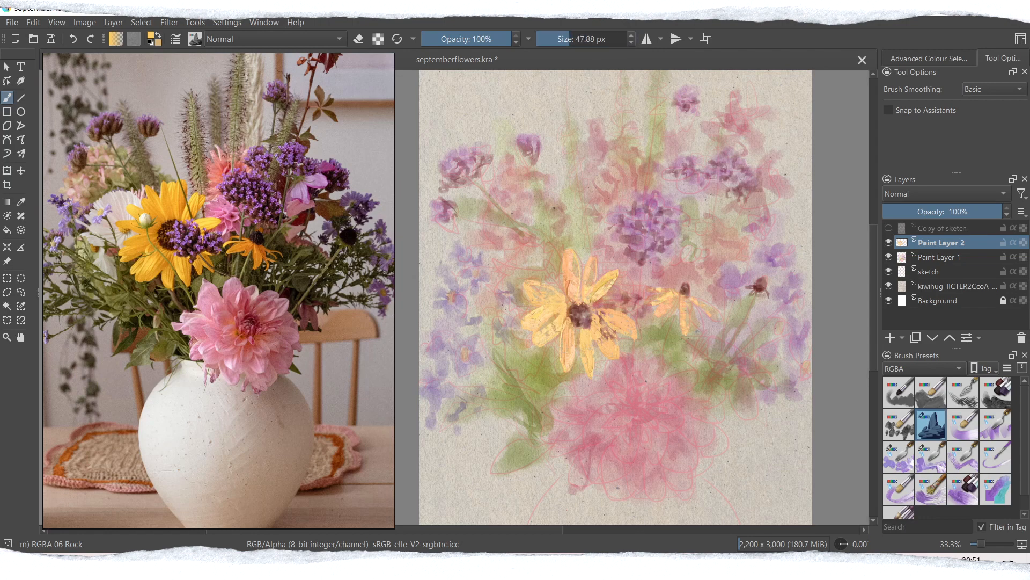
drag(527, 282, 565, 304)
drag(570, 253, 576, 301)
click(570, 40)
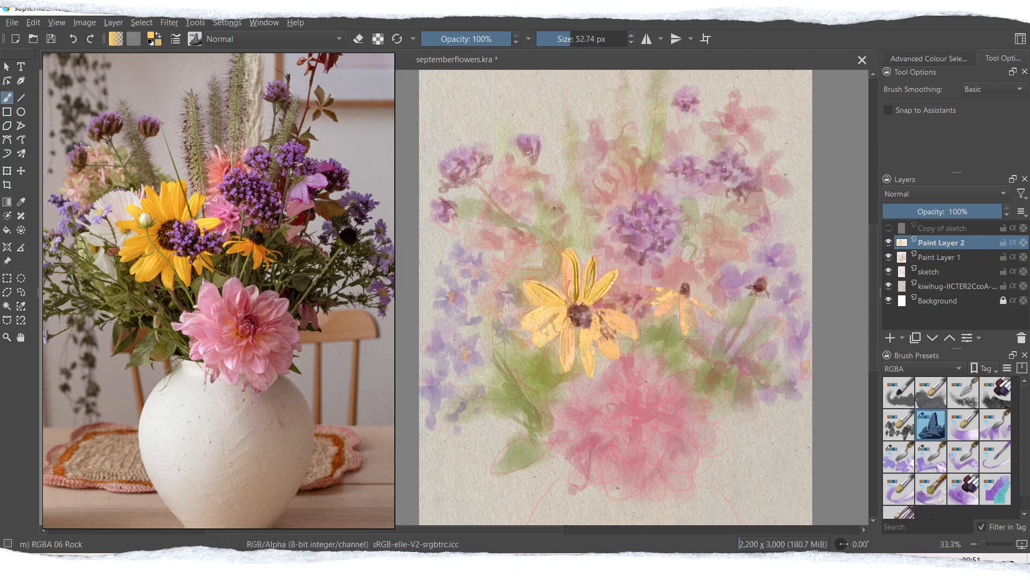
key(ctrl+z)
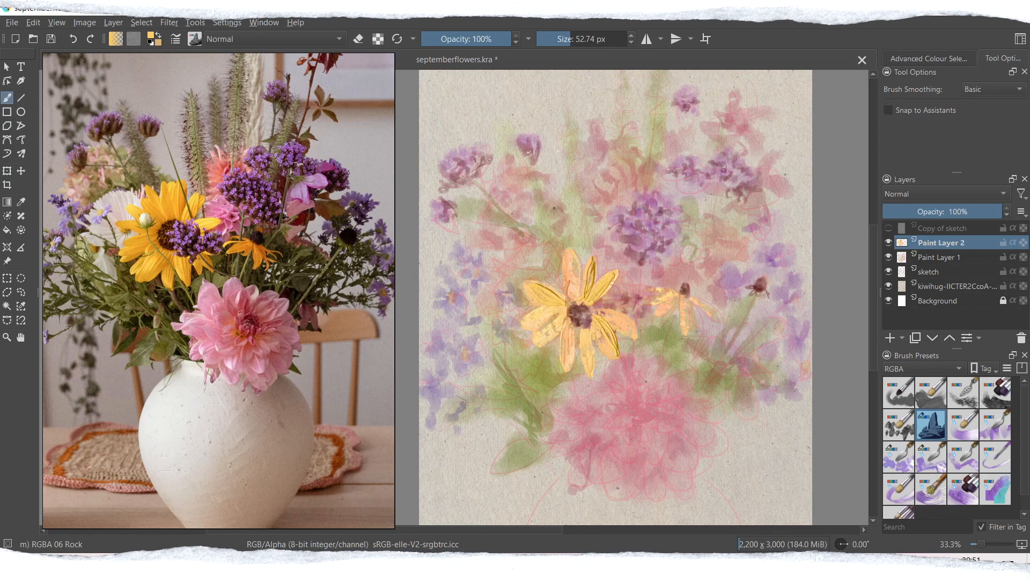
drag(602, 310, 638, 334)
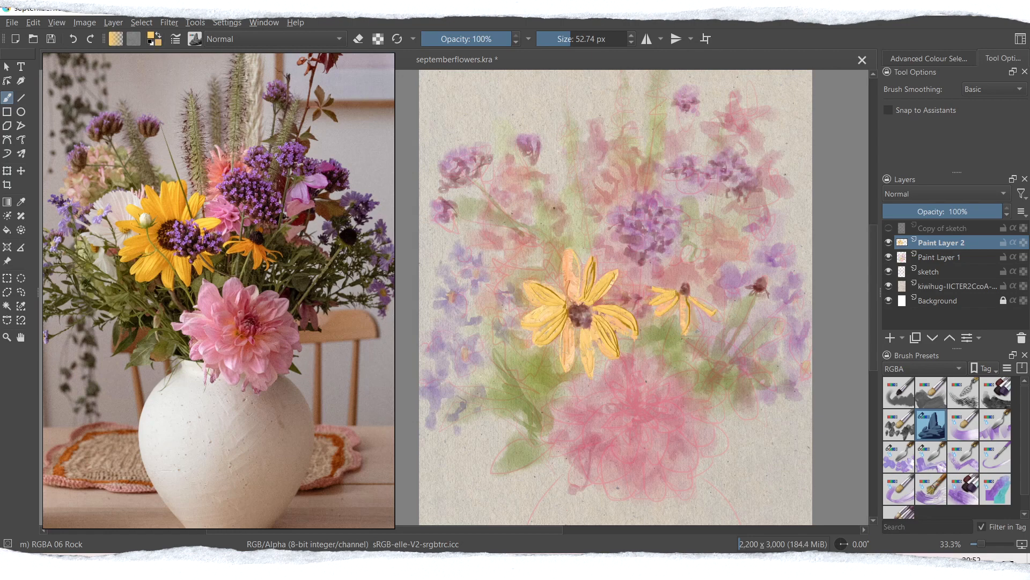
Step: Reduce the brush size to about 25 px and refine the small yellow flower's petal outlines
click(563, 39)
key(ctrl+plus)
drag(490, 530, 537, 530)
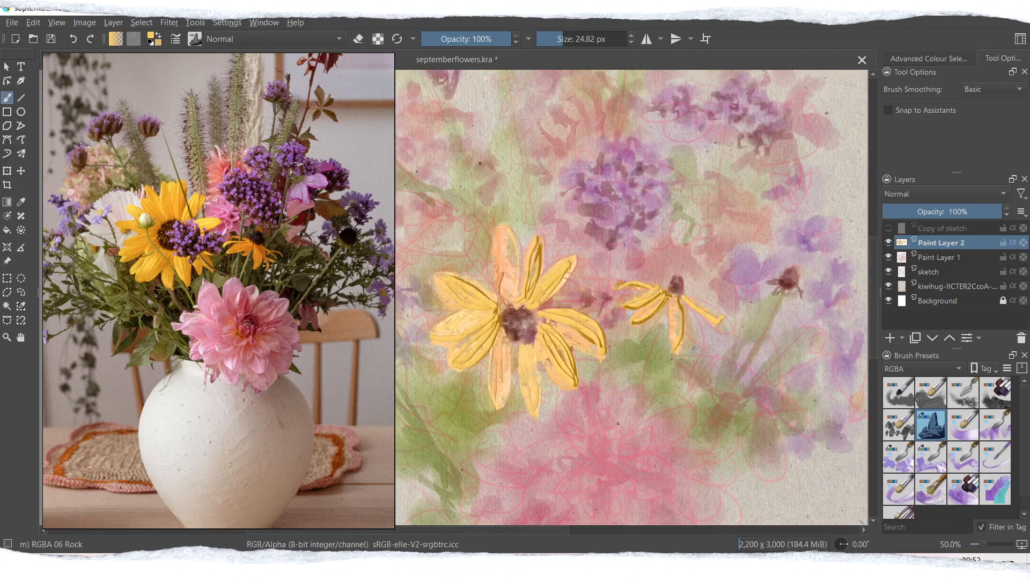
drag(503, 529, 471, 531)
drag(874, 307, 874, 337)
Step: Choose the RGBA-wet 03 Flat Dirty brush, pick a pale pink, undo a test stroke and set the size to about 79 px
click(899, 457)
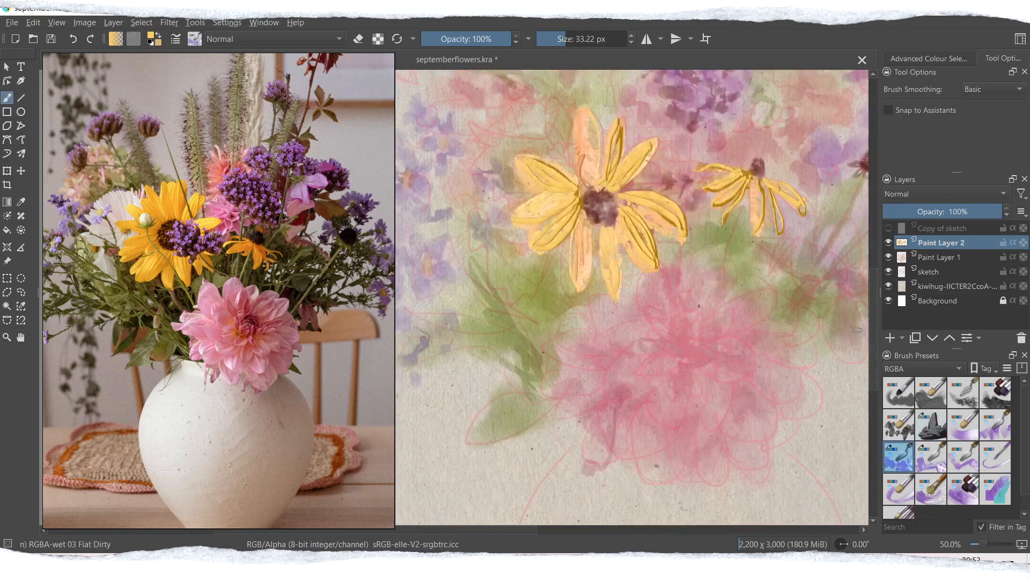
click(152, 33)
click(398, 212)
click(422, 233)
click(579, 400)
drag(615, 405, 605, 462)
key(ctrl+z)
click(575, 38)
Step: Paint textured pale pink petals across the left, lower and right parts of the dahlia
drag(597, 310, 668, 329)
drag(724, 388, 712, 420)
drag(752, 394, 734, 433)
drag(641, 414, 648, 446)
mouse_move(582, 319)
mouse_down()
mouse_move(550, 358)
mouse_move(563, 365)
mouse_up()
drag(601, 376, 558, 416)
drag(638, 348, 611, 376)
drag(572, 394, 553, 416)
drag(654, 381, 609, 410)
drag(684, 370, 663, 387)
drag(621, 448, 617, 429)
Step: Pick a brighter pink and layer petals around the dahlia's middle and along its upper edge
click(152, 35)
click(430, 225)
click(574, 400)
drag(629, 370, 618, 395)
drag(702, 365, 690, 414)
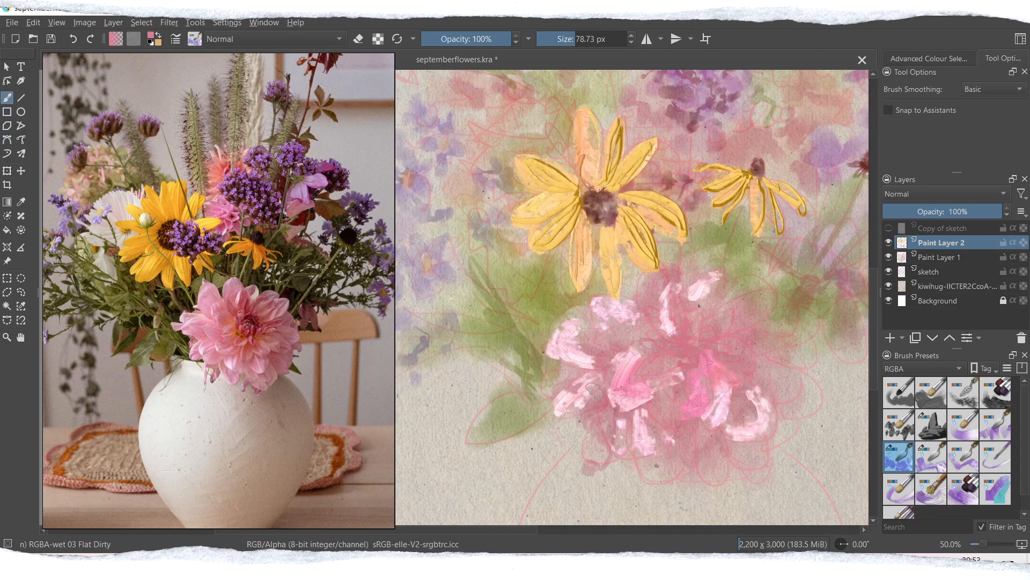
drag(602, 370, 575, 401)
drag(621, 335, 600, 356)
drag(630, 317, 650, 338)
drag(648, 280, 660, 318)
drag(666, 347, 647, 371)
drag(723, 317, 702, 337)
drag(718, 267, 706, 302)
drag(756, 295, 735, 324)
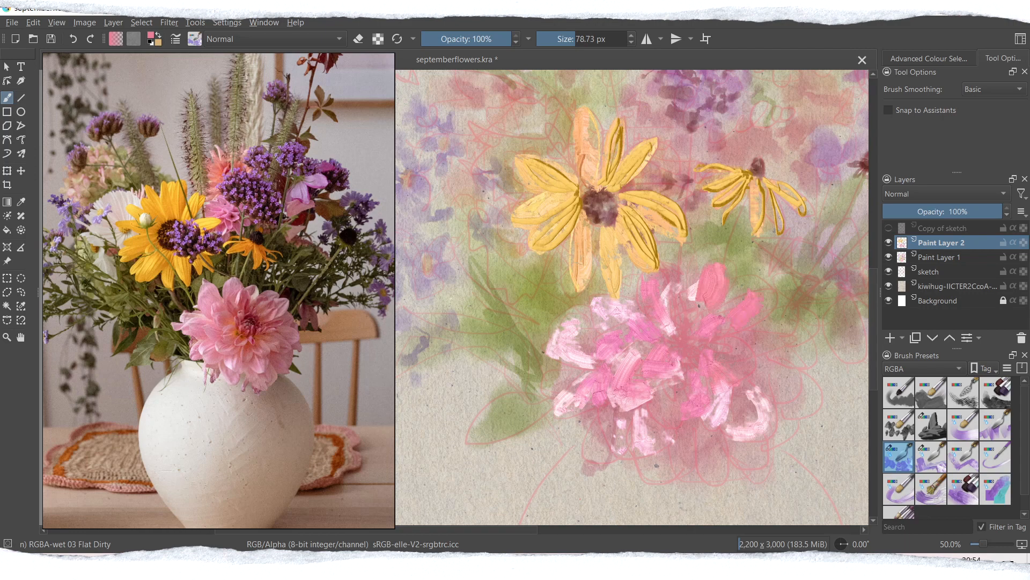
drag(658, 393, 673, 421)
mouse_move(744, 341)
mouse_down()
mouse_move(678, 351)
mouse_move(692, 386)
mouse_up()
Step: Pick a coral red and dab it around the dahlia's centre
click(152, 35)
click(440, 217)
click(574, 401)
drag(697, 348, 707, 355)
mouse_move(647, 335)
mouse_down()
mouse_move(689, 379)
mouse_move(664, 340)
mouse_move(669, 350)
mouse_up()
Step: Choose the RGBA 06 Rock brush, undo its test stroke on the dahlia and pick a muted rose
click(931, 424)
ctrl+click(662, 339)
drag(721, 271, 709, 316)
key(ctrl+z)
click(151, 35)
click(419, 223)
click(575, 401)
click(152, 35)
click(428, 223)
drag(428, 223, 432, 223)
click(575, 401)
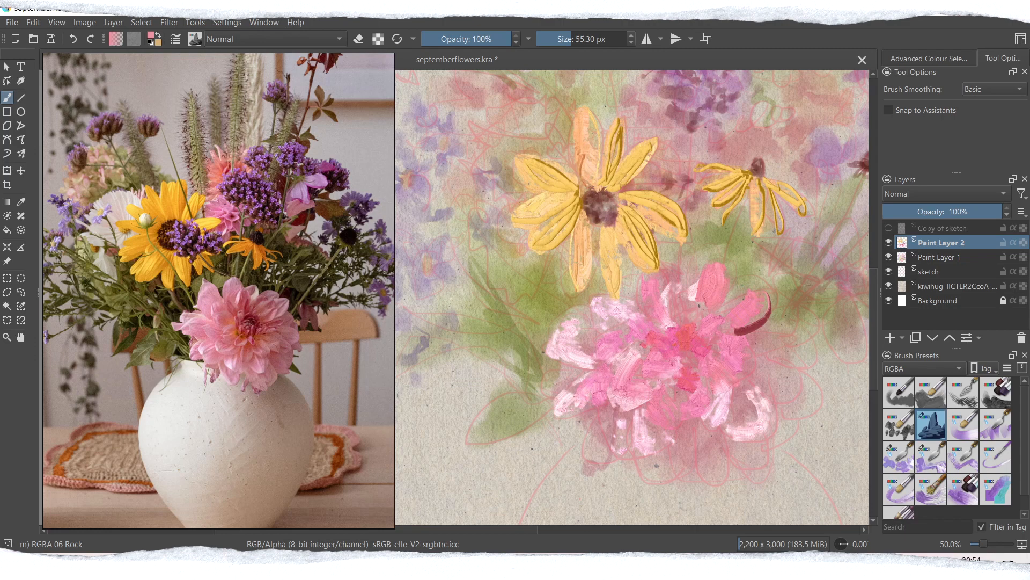
Step: Paint raised rose petals left of the dahlia's centre and swirled strokes in the centre with a 55 px brush
drag(565, 359, 608, 365)
drag(611, 349, 656, 360)
drag(632, 326, 660, 359)
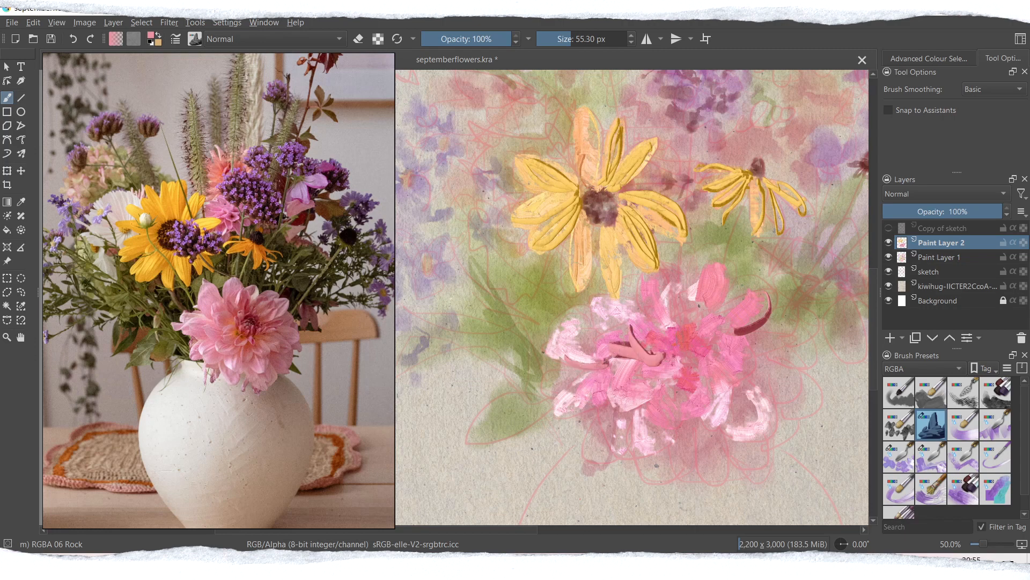
drag(674, 315, 696, 337)
drag(690, 318, 706, 347)
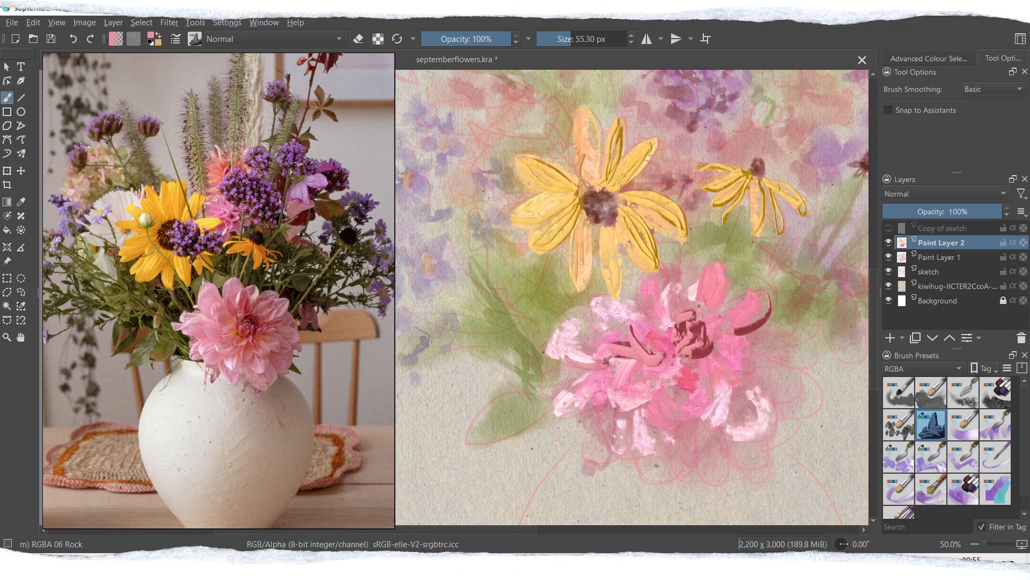
Step: Enlarge the brush to about 79 px and outline the dahlia's inner petals with raised rose strokes
click(576, 39)
drag(641, 275, 662, 328)
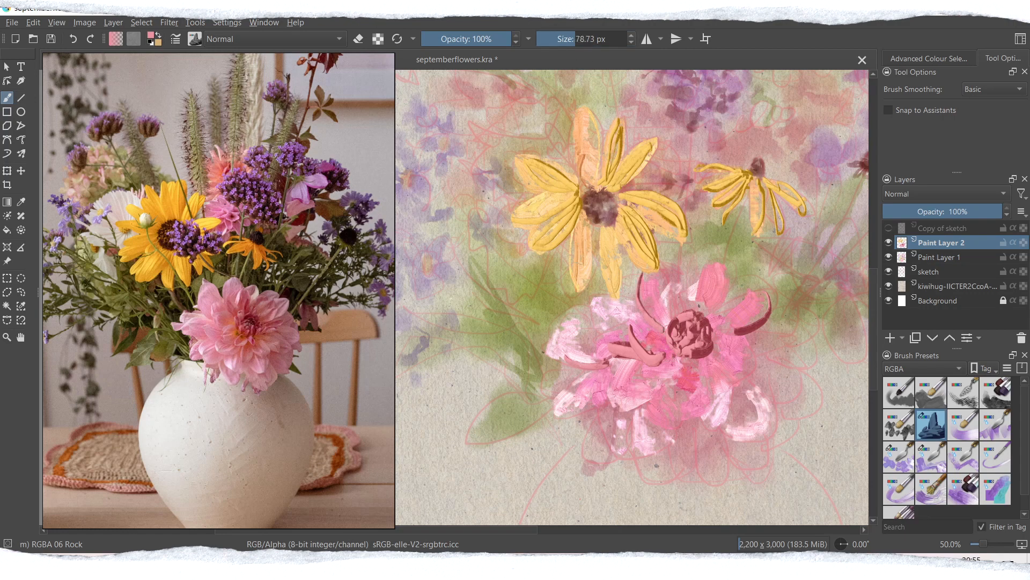
key(ctrl+z)
drag(597, 297, 604, 334)
mouse_move(583, 312)
mouse_down()
mouse_move(582, 359)
mouse_move(616, 355)
mouse_up()
drag(682, 392, 675, 426)
mouse_move(699, 364)
mouse_down()
mouse_move(711, 394)
mouse_move(686, 404)
mouse_up()
mouse_move(683, 356)
mouse_down()
mouse_move(652, 392)
mouse_move(681, 362)
mouse_up()
mouse_move(616, 438)
mouse_down()
mouse_move(665, 447)
mouse_move(681, 419)
mouse_up()
drag(599, 401, 587, 431)
drag(754, 377, 772, 432)
drag(716, 366, 746, 344)
Step: Build raised rose petals along the dahlia's outer left, lower and right edges, undoing two strokes below the centre
drag(697, 412, 709, 473)
key(ctrl+z)
mouse_move(697, 406)
mouse_down()
mouse_move(722, 430)
mouse_move(730, 390)
mouse_up()
key(ctrl+z)
drag(696, 436, 734, 468)
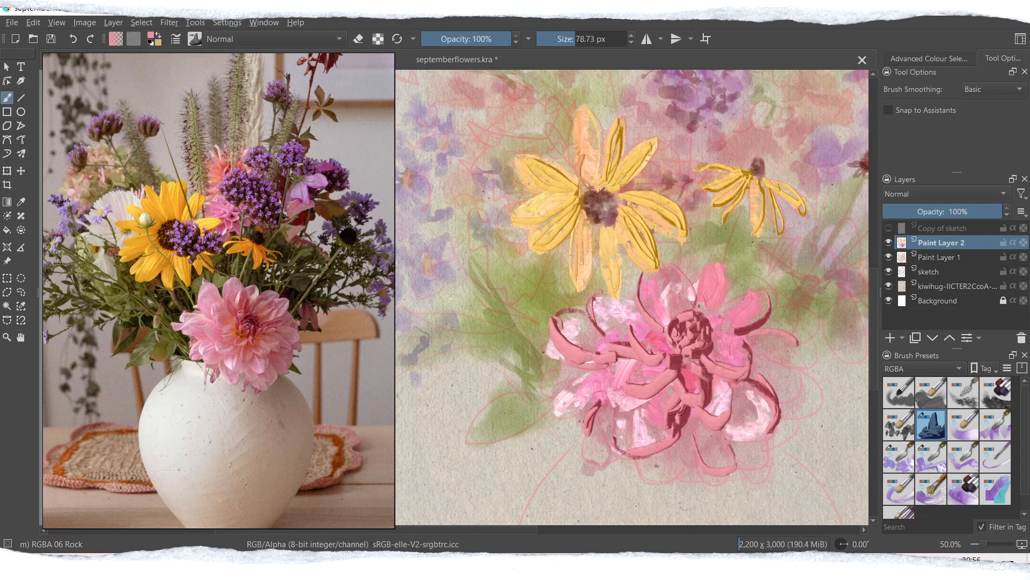
drag(540, 368, 591, 371)
drag(554, 344, 591, 371)
drag(591, 429, 611, 412)
mouse_move(638, 462)
mouse_down()
mouse_move(670, 468)
mouse_move(675, 431)
mouse_up()
mouse_move(735, 446)
mouse_down()
mouse_move(768, 449)
mouse_move(771, 432)
mouse_up()
drag(807, 369, 776, 406)
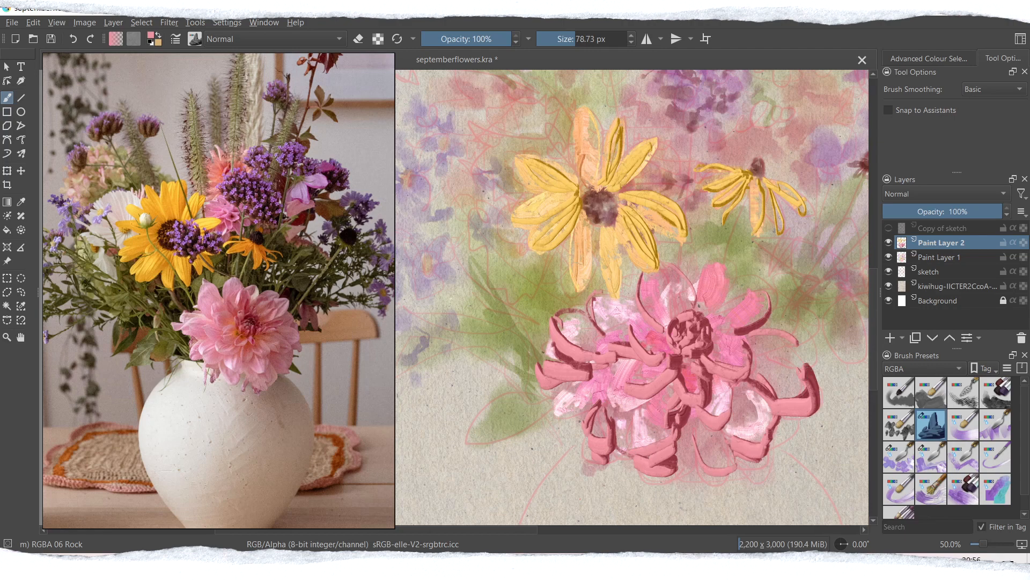
Step: Enlarge the brush to about 199 px and fill broad rose petals on the dahlia's lower edge
click(589, 38)
drag(563, 411, 597, 412)
drag(711, 454, 734, 468)
click(275, 39)
click(230, 137)
mouse_move(543, 387)
mouse_down()
mouse_move(549, 401)
mouse_move(588, 410)
mouse_up()
drag(681, 411, 653, 430)
key(ctrl+z)
key(ctrl+z)
Step: Set the brush blending mode to Multiply and paint darker overlapping petals across the dahlia's left, lower and right parts
click(275, 39)
click(243, 112)
drag(572, 354, 608, 360)
drag(629, 415, 718, 455)
drag(722, 388, 751, 404)
drag(770, 353, 807, 378)
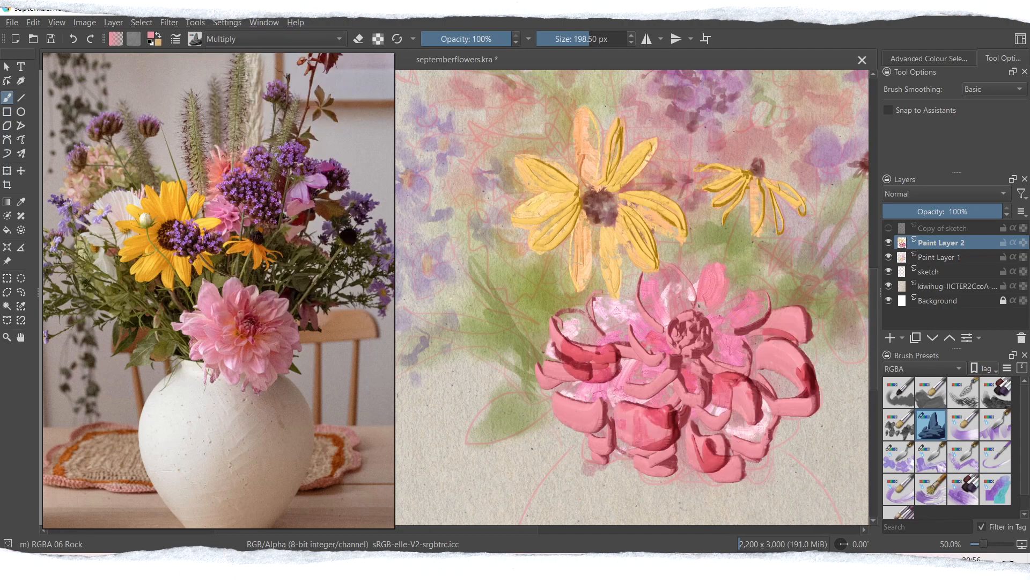
Step: Add broad Multiply petals to the dahlia's upper part and fill out its lower and right edges
drag(759, 285, 742, 319)
drag(617, 308, 661, 328)
drag(725, 281, 722, 313)
drag(640, 468, 694, 466)
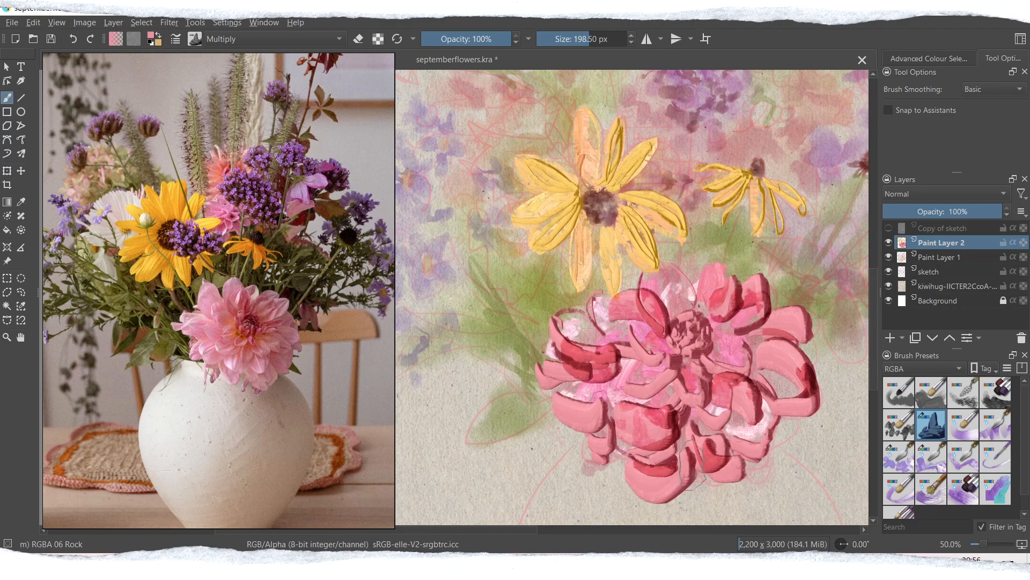
drag(561, 421, 581, 425)
drag(786, 414, 769, 449)
drag(812, 366, 821, 406)
key(ctrl+minus)
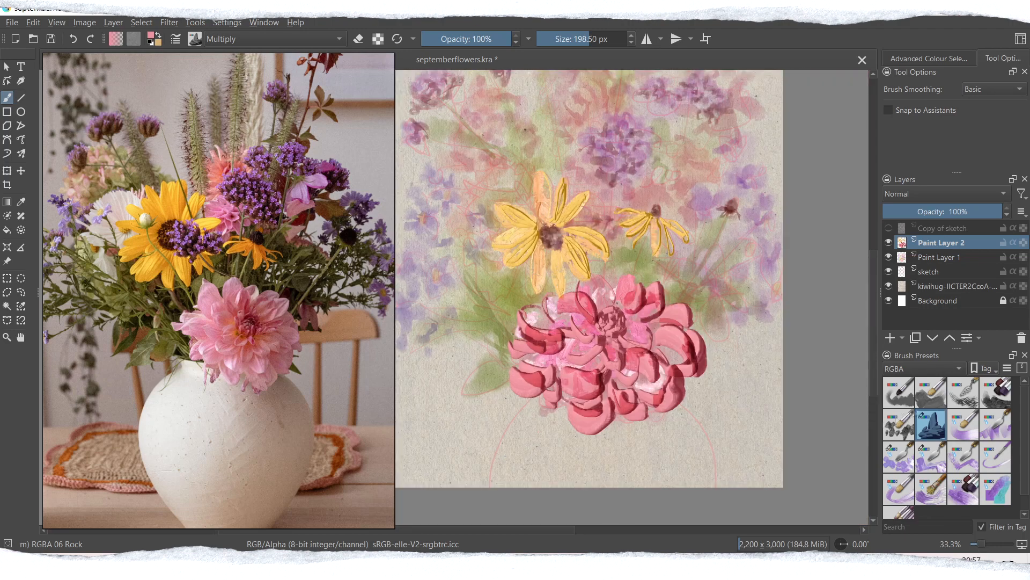
click(899, 425)
drag(564, 346, 538, 380)
drag(596, 352, 592, 401)
drag(571, 321, 546, 302)
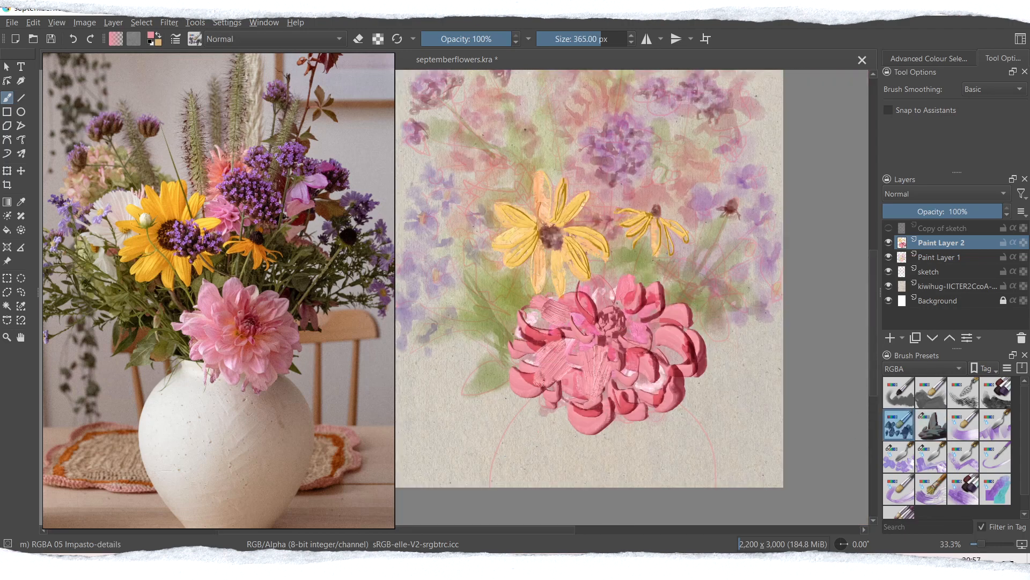
Step: Choose the RGBA-wet 04 Flat Dirty Tilt brush, enlarge it to about 130 px and blend textured strokes over the dahlia's petals
scroll(590, 295, up, 3)
click(899, 457)
click(932, 458)
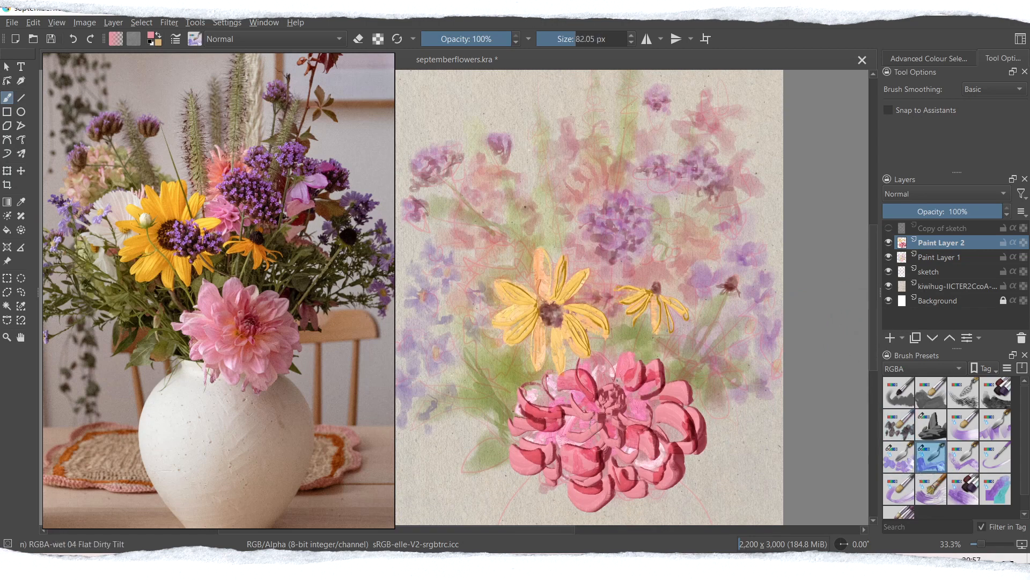
click(582, 39)
drag(572, 431, 595, 451)
drag(664, 451, 642, 471)
mouse_move(666, 409)
mouse_down()
mouse_move(689, 441)
mouse_move(661, 407)
mouse_up()
drag(550, 436, 532, 454)
drag(616, 456, 634, 484)
drag(613, 416, 613, 438)
drag(533, 400, 585, 414)
drag(655, 367, 637, 396)
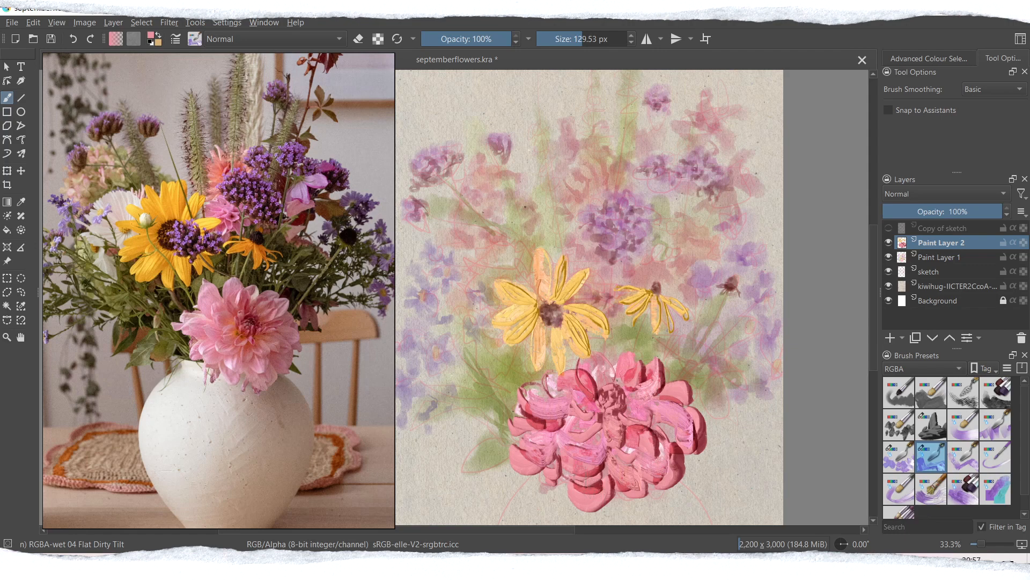
drag(599, 487, 572, 489)
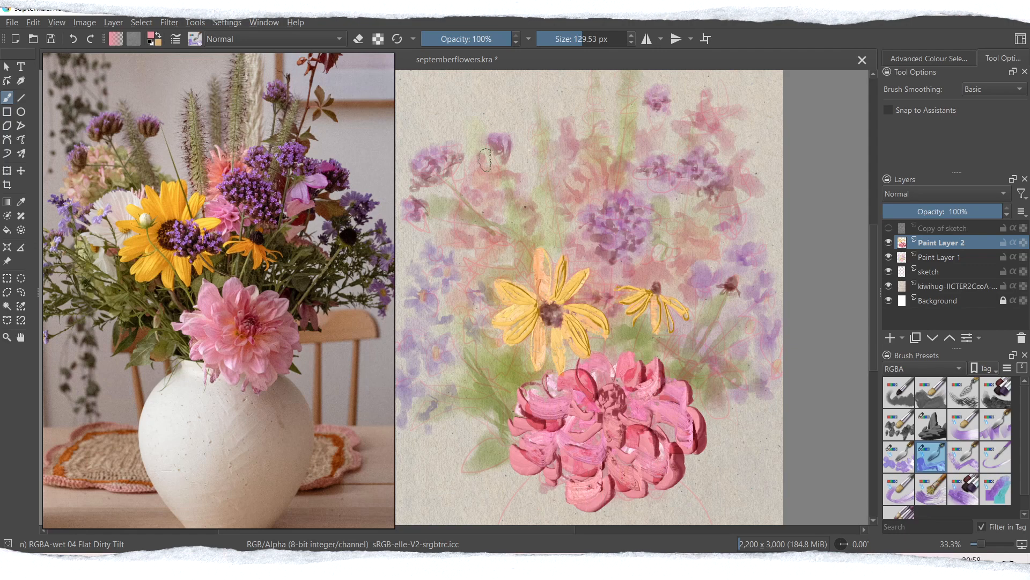
Step: Pick a bright violet and dab textured strokes over the round purple flower and the purple cluster above it
click(151, 35)
click(422, 253)
click(454, 216)
click(575, 401)
drag(606, 208, 631, 204)
drag(632, 199, 645, 223)
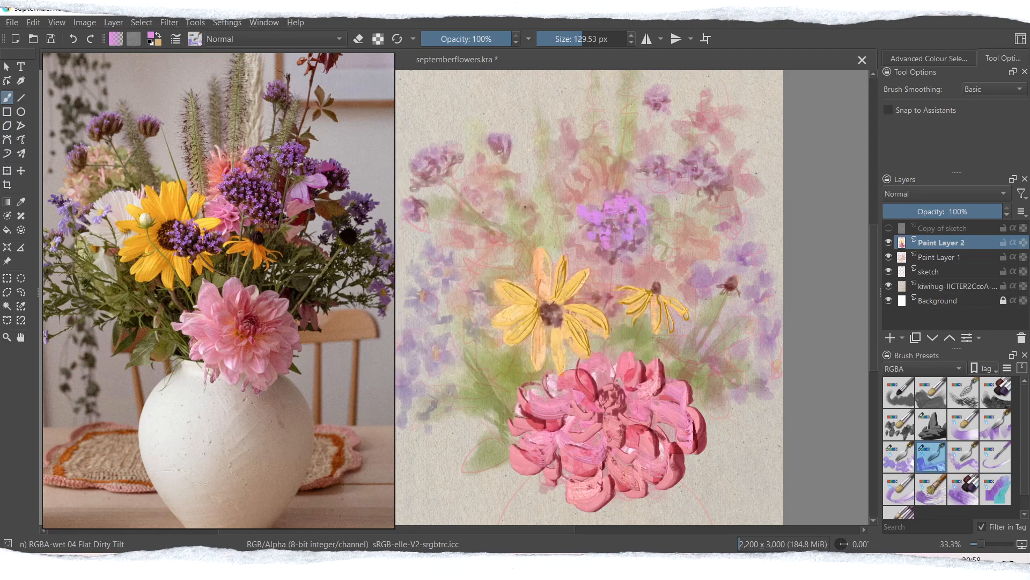
Step: Pick a light pink and paint broad textured petals beneath and beside the round purple flower
click(151, 36)
click(470, 238)
click(460, 216)
click(461, 247)
click(575, 400)
drag(576, 247, 604, 268)
drag(583, 228, 570, 227)
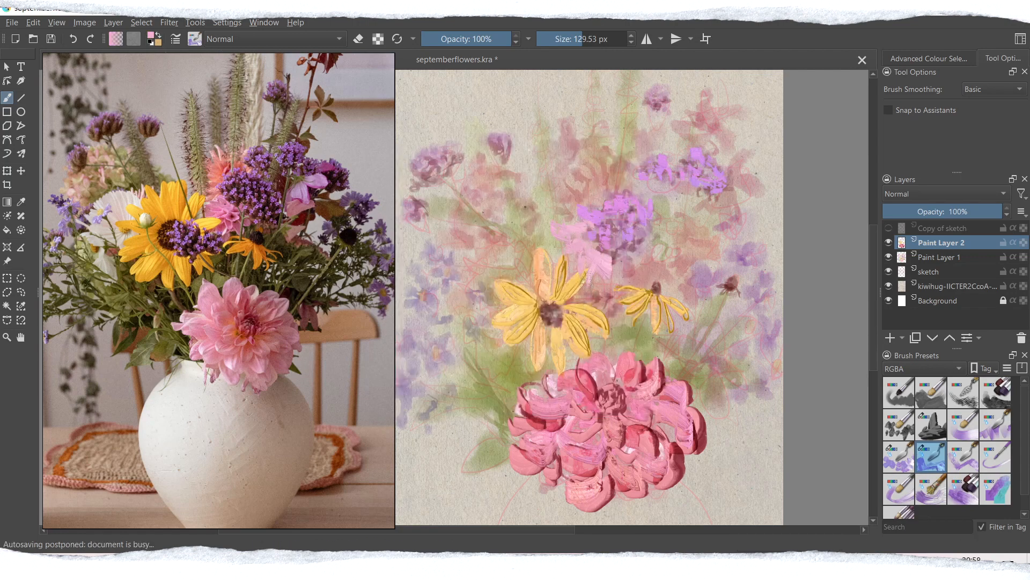
Step: Set the paint colour to a muted green, #a5ae81
click(151, 35)
click(422, 167)
click(426, 209)
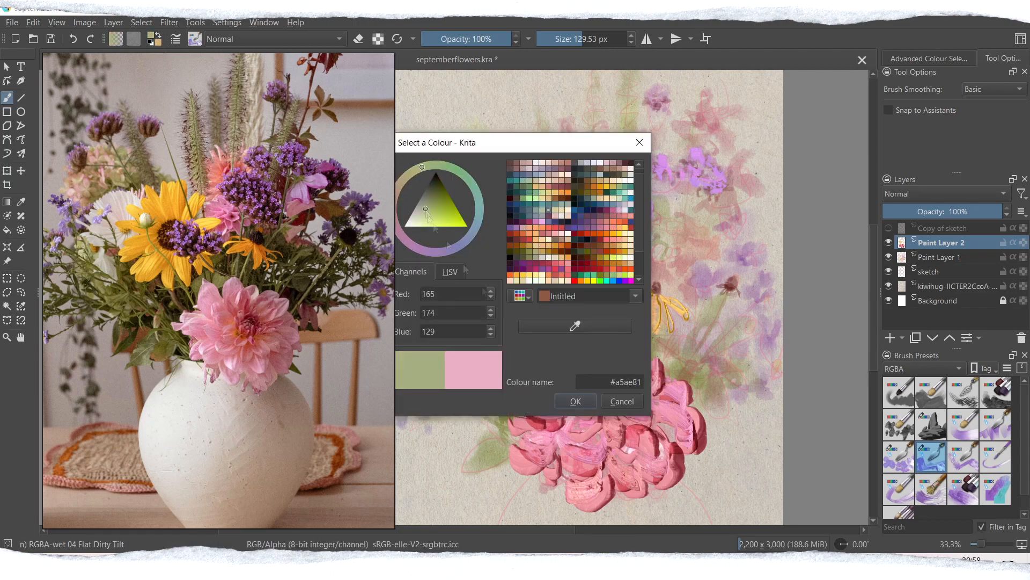
click(575, 401)
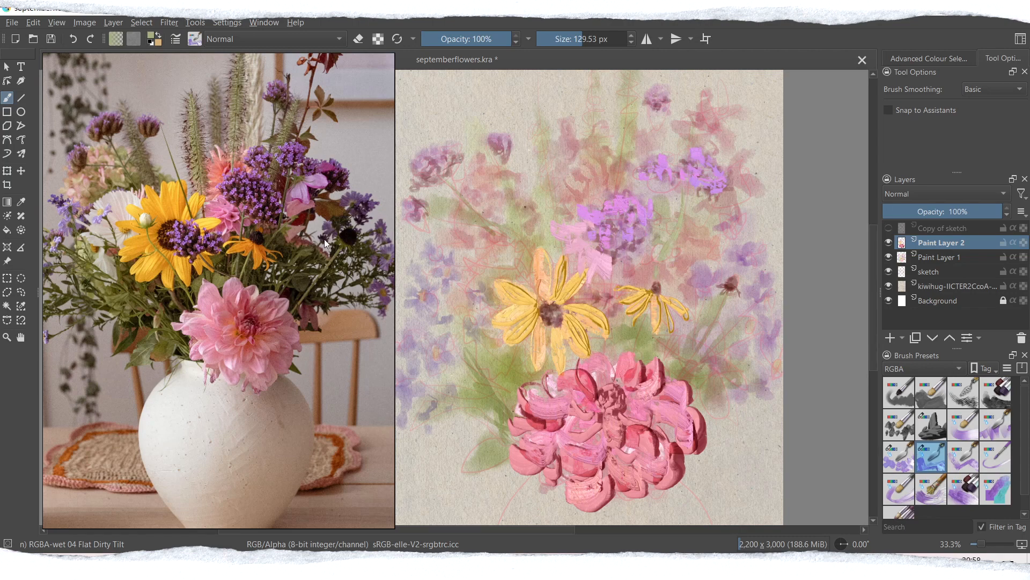
Step: Add a new paint layer set to Multiply and reduce the brush size to about 60 px
click(890, 338)
click(946, 194)
click(907, 181)
key(ctrl+z)
click(572, 39)
drag(685, 194, 665, 278)
key(ctrl+z)
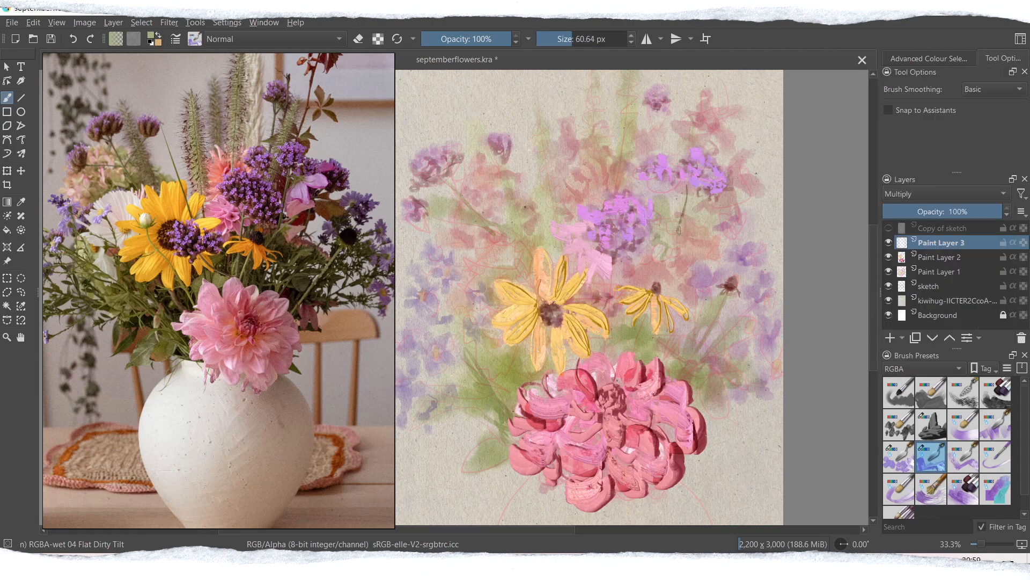
Step: Set the brush blending mode to Multiply and paint dark green leaves and stems fanning out on the dahlia's left side
drag(503, 411, 466, 392)
drag(442, 408, 482, 410)
mouse_move(502, 421)
mouse_down()
mouse_move(473, 459)
mouse_move(487, 466)
mouse_up()
drag(530, 431, 487, 465)
drag(528, 380, 501, 347)
drag(514, 384, 470, 347)
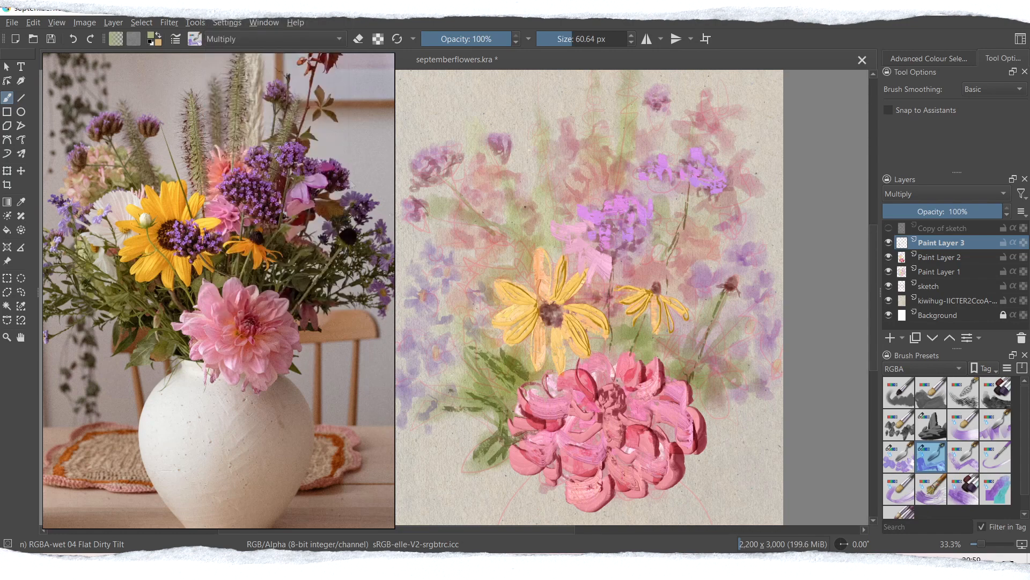
Step: Darken the gaps between the large yellow flower and the dahlia, and add small green strokes among the left-hand lavender flowers
drag(529, 383, 483, 348)
drag(540, 383, 525, 337)
drag(435, 373, 418, 360)
drag(423, 347, 412, 314)
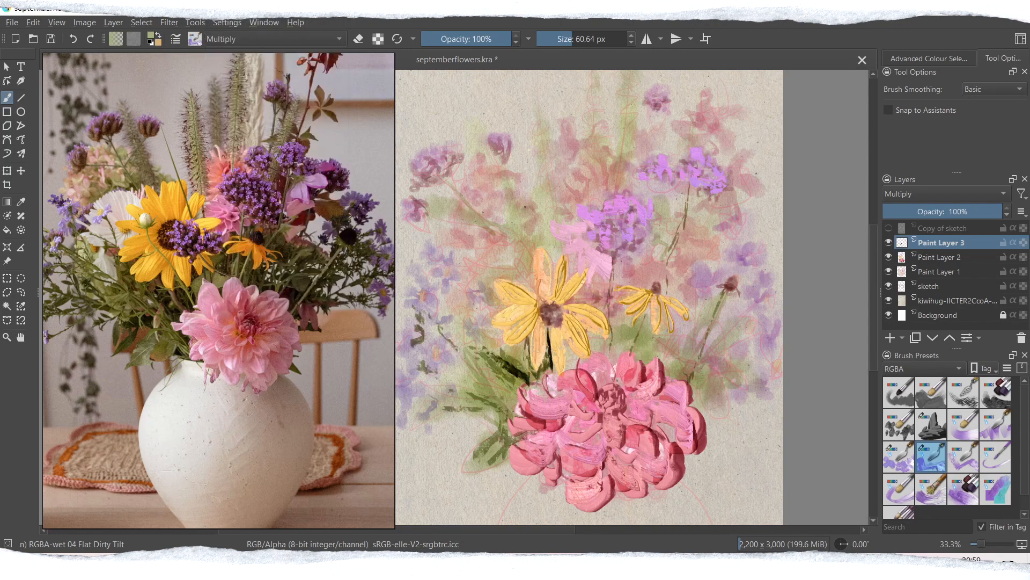
Step: Paint dark green stems and leaves on the dahlia's upper right among the purple flowers
drag(696, 375, 740, 343)
drag(685, 378, 670, 355)
drag(709, 400, 697, 380)
mouse_move(749, 370)
mouse_down()
mouse_move(738, 360)
mouse_move(716, 386)
mouse_up()
drag(736, 399, 736, 380)
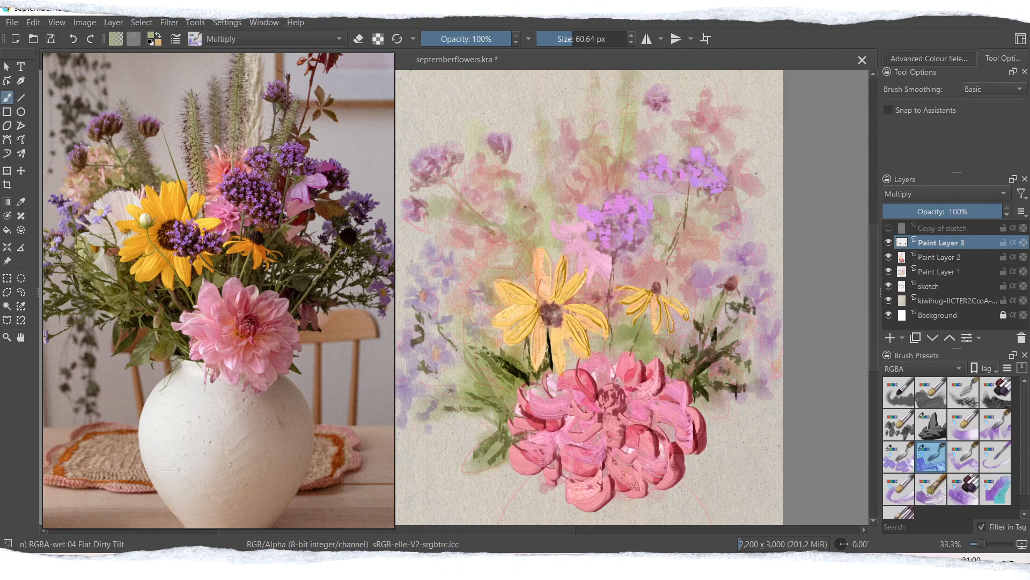
Step: Enlarge the brush to about 104 px and paint dark leaves above the dahlia and around the small yellow flower
drag(621, 362, 619, 316)
mouse_move(642, 361)
mouse_down()
mouse_move(648, 321)
mouse_move(626, 323)
mouse_up()
click(579, 39)
drag(622, 357, 610, 328)
drag(647, 379, 691, 318)
drag(676, 334, 673, 277)
drag(606, 305, 618, 264)
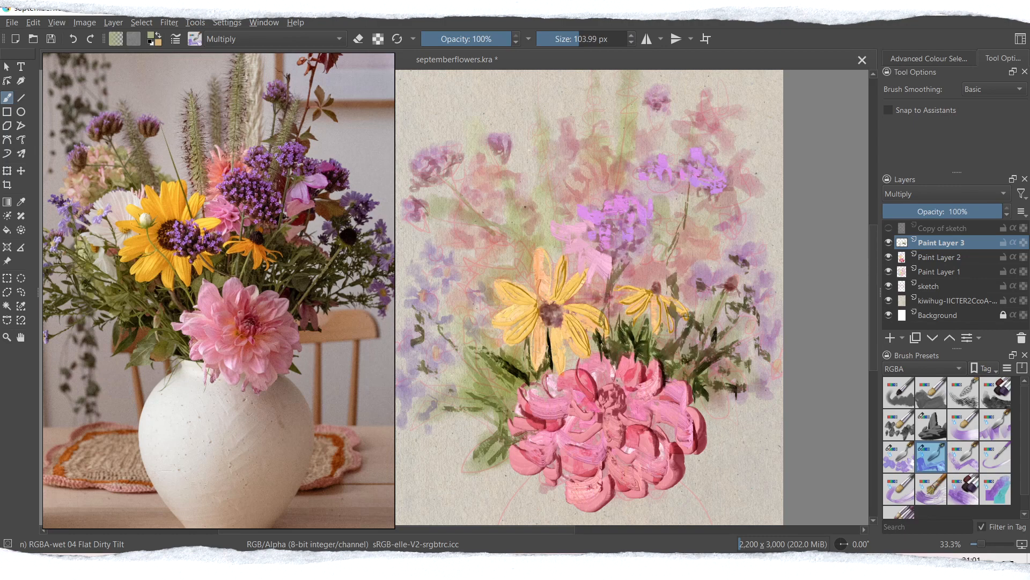
Step: Build up dark green foliage on the bouquet's left side and add strokes beneath the upper-right purple cluster
drag(468, 336, 458, 272)
drag(471, 345, 465, 260)
drag(480, 393, 467, 362)
drag(464, 394, 484, 394)
drag(514, 408, 490, 367)
drag(503, 433, 457, 459)
drag(482, 403, 436, 442)
drag(454, 411, 434, 444)
drag(672, 194, 691, 214)
mouse_move(705, 196)
mouse_down()
mouse_move(670, 231)
mouse_move(727, 254)
mouse_move(678, 237)
mouse_move(707, 272)
mouse_up()
Step: Pick a reddish brown and paint dark leaves around the upper-right purple cluster and the flower above it
click(151, 38)
click(400, 195)
click(431, 214)
click(574, 401)
drag(647, 194, 671, 231)
drag(642, 175, 687, 206)
drag(718, 128, 707, 155)
drag(713, 134, 733, 143)
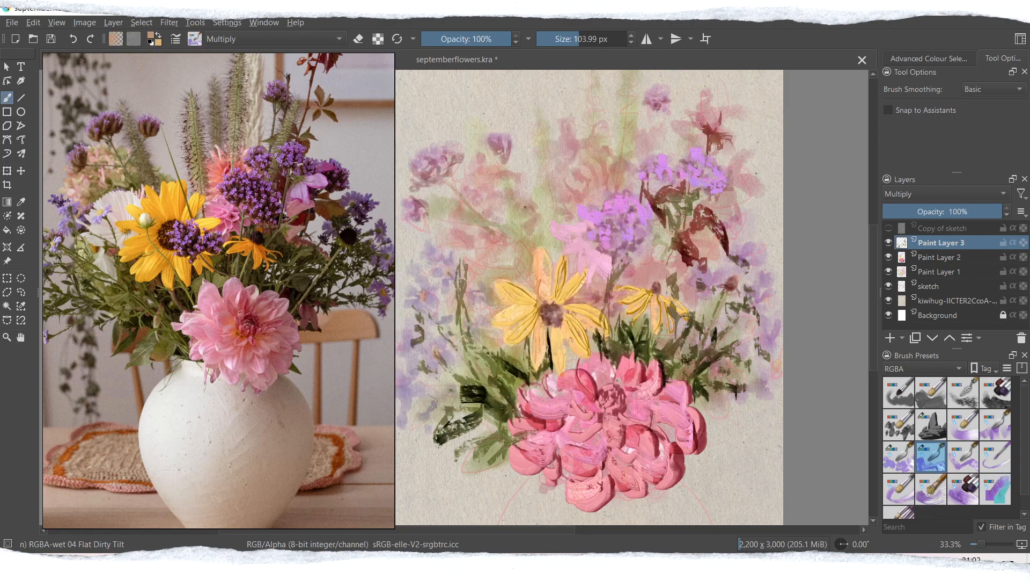
Step: Add reddish-brown strokes beside the purple cluster, above the small yellow flower, and along the dahlia's right and lower-left edges
drag(745, 179, 722, 197)
drag(636, 265, 650, 277)
drag(712, 380, 700, 413)
drag(719, 393, 751, 423)
drag(710, 407, 739, 441)
drag(716, 358, 712, 397)
mouse_move(518, 467)
mouse_down()
mouse_move(512, 507)
mouse_move(498, 474)
mouse_move(509, 469)
mouse_up()
key(ctrl+z)
drag(514, 472, 543, 484)
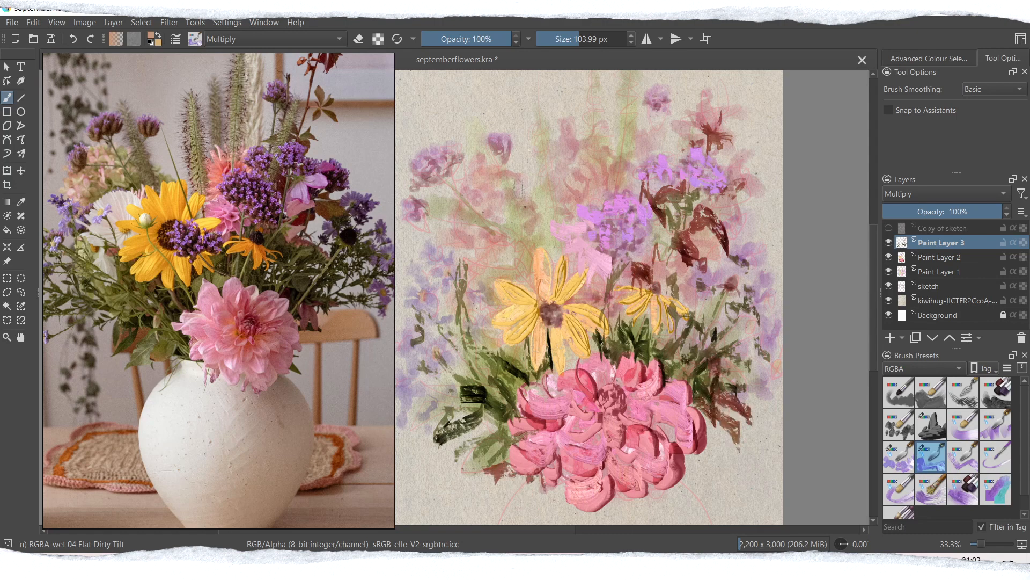
Step: Work reddish-brown accents into the foliage on the bouquet's left side
drag(489, 344, 465, 321)
drag(466, 306, 489, 356)
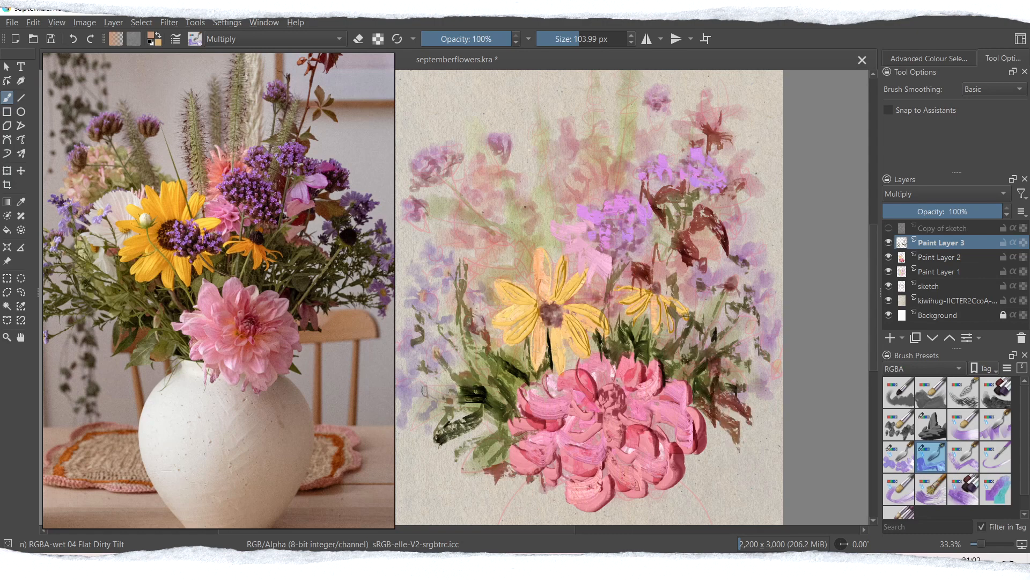
drag(432, 376, 418, 402)
drag(480, 381, 525, 410)
drag(469, 265, 470, 280)
Step: Pick a stronger green and paint deep shadows around the large yellow flower's lower petals and the right-hand stems
click(151, 36)
click(423, 168)
click(431, 212)
click(575, 402)
mouse_move(564, 337)
mouse_down()
mouse_move(575, 369)
mouse_move(593, 353)
mouse_up()
mouse_move(519, 336)
mouse_down()
mouse_move(517, 370)
mouse_move(495, 355)
mouse_up()
drag(503, 366, 546, 387)
drag(684, 333, 669, 354)
drag(704, 293, 700, 320)
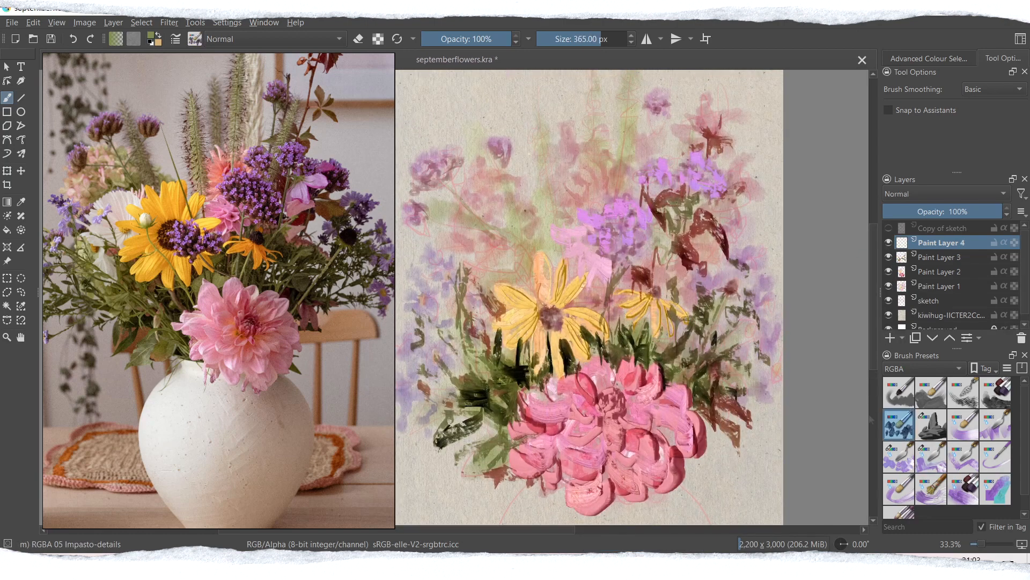
Step: Pick a pale pink and paint highlights on the dahlia with the RGBA 05 Impasto-details brush on a new Normal layer
click(152, 36)
click(596, 214)
click(573, 400)
mouse_move(579, 434)
mouse_down()
mouse_move(584, 475)
mouse_move(641, 473)
mouse_move(634, 486)
mouse_move(627, 472)
mouse_up()
key(ctrl+z)
drag(621, 373, 617, 379)
drag(528, 397, 560, 410)
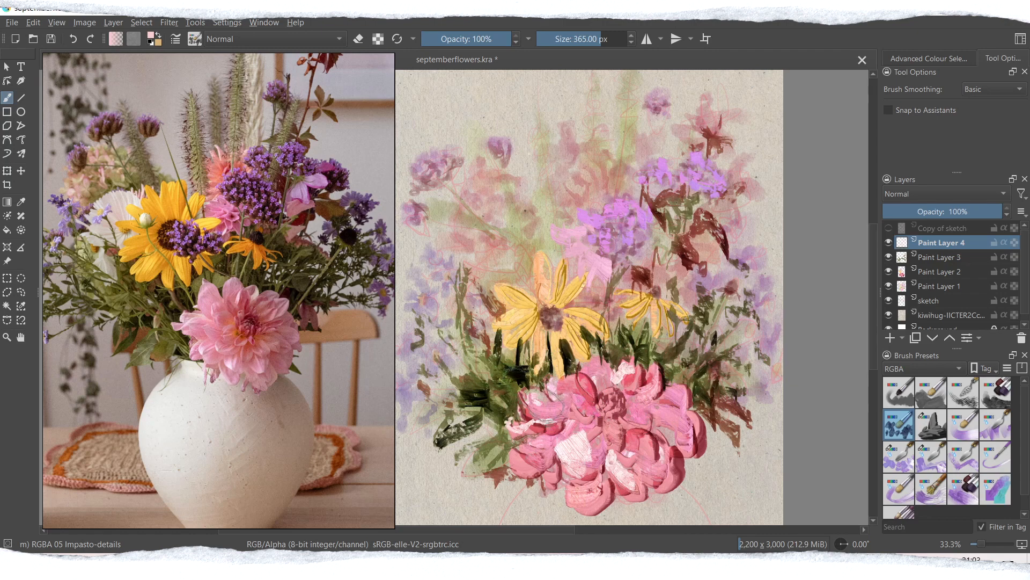
Step: Extend the pale pink impasto highlights over the dahlia's lower, central and upper-right petals
drag(569, 499, 599, 475)
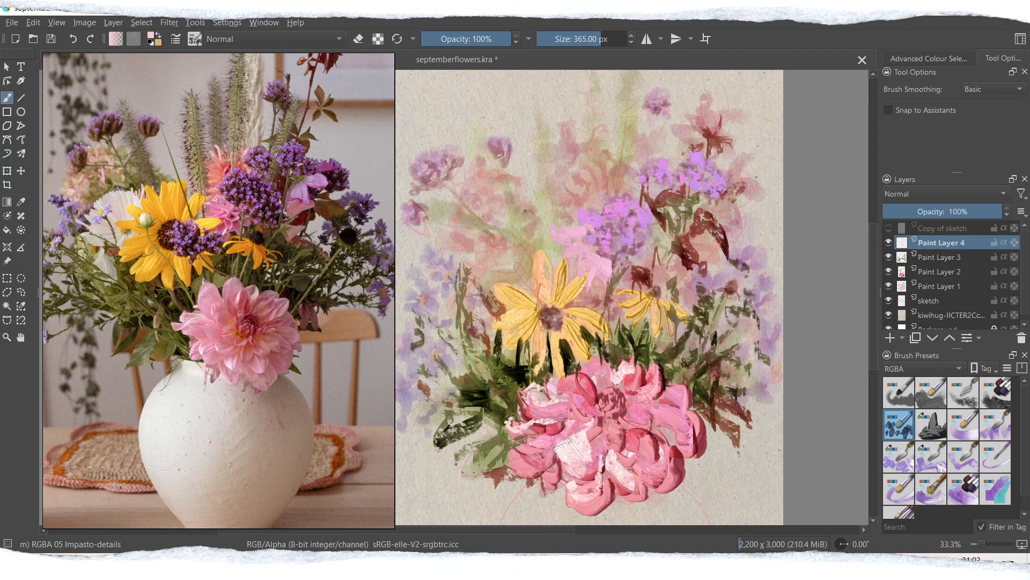
drag(646, 428, 654, 460)
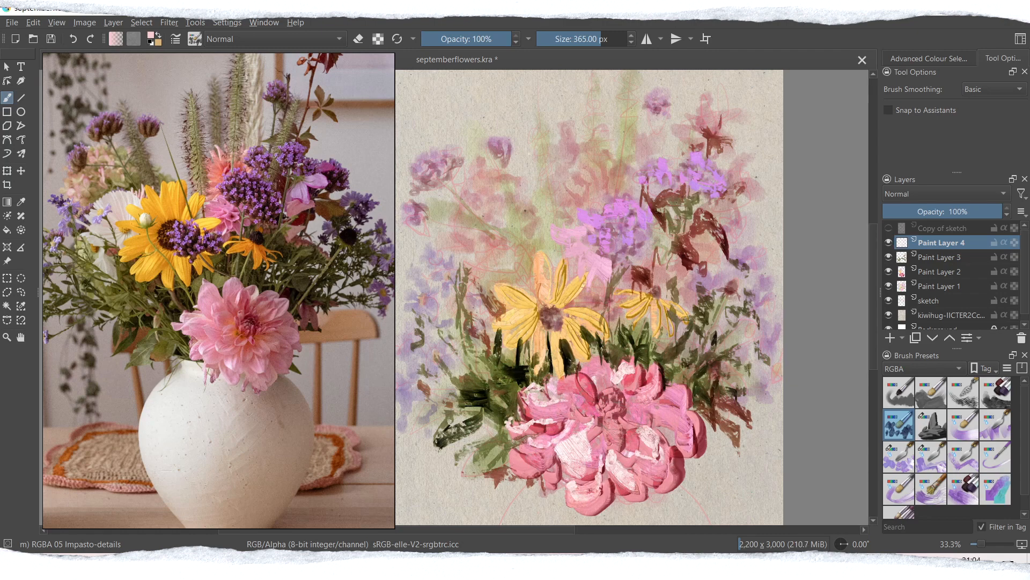
drag(679, 387, 635, 396)
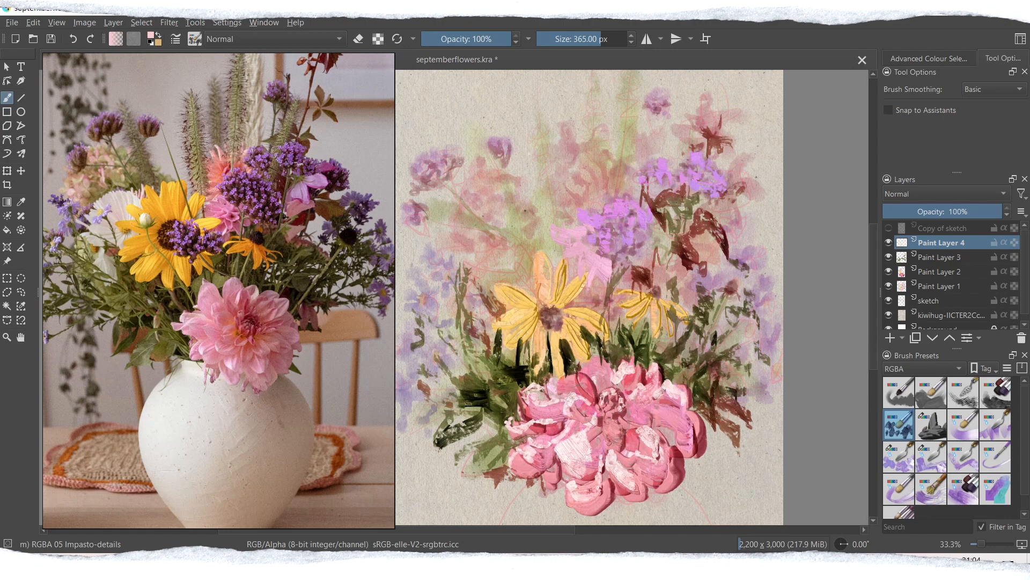
Step: Set the brush blending mode to Multiply and add textured strokes to the dahlia's lower, right and top petals
click(236, 41)
click(227, 114)
mouse_move(585, 429)
mouse_down()
mouse_move(561, 461)
mouse_move(570, 471)
mouse_up()
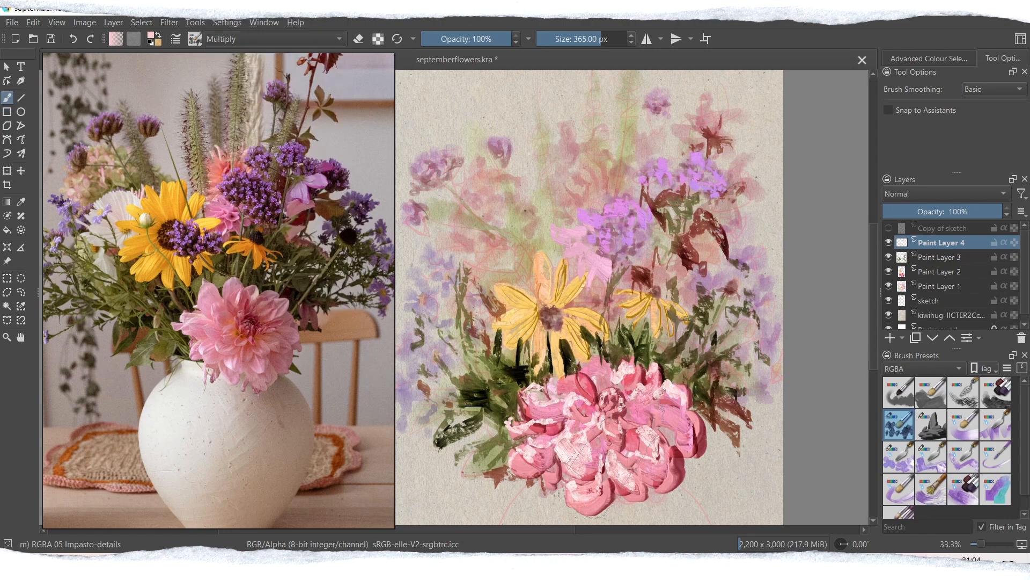
drag(671, 382, 654, 395)
drag(648, 410, 672, 428)
drag(586, 370, 607, 357)
Step: Choose a new warm paint colour and set the brush blending mode to Overlay
click(152, 36)
click(450, 206)
drag(499, 141, 507, 140)
click(401, 197)
click(584, 400)
click(236, 40)
click(228, 134)
Step: Add a new paint layer set to Overlay and paint warm orange strokes around the dahlia's centre
click(890, 338)
click(946, 193)
click(915, 200)
drag(586, 384, 597, 423)
key(ctrl+z)
drag(585, 380, 598, 410)
mouse_move(601, 394)
mouse_down()
mouse_move(615, 427)
mouse_move(591, 414)
mouse_move(606, 441)
mouse_up()
Step: Adjust the paint colour to a bright orange
click(152, 36)
click(452, 221)
click(575, 401)
click(152, 36)
click(402, 187)
click(575, 401)
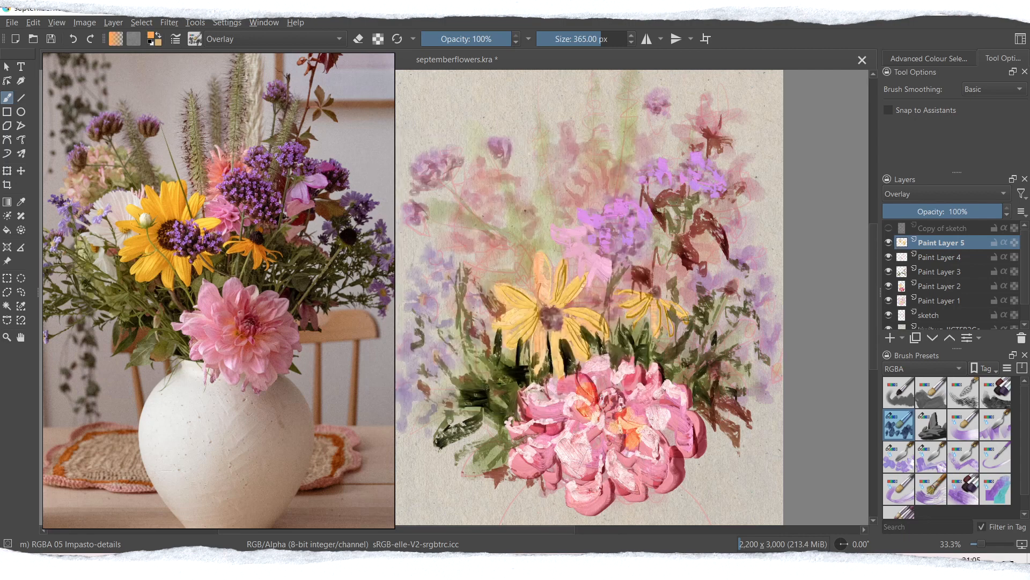
Step: Try other blending modes, such as Soft Light (SVG), on the layer holding the dahlia's orange centre
click(907, 195)
click(916, 105)
click(913, 195)
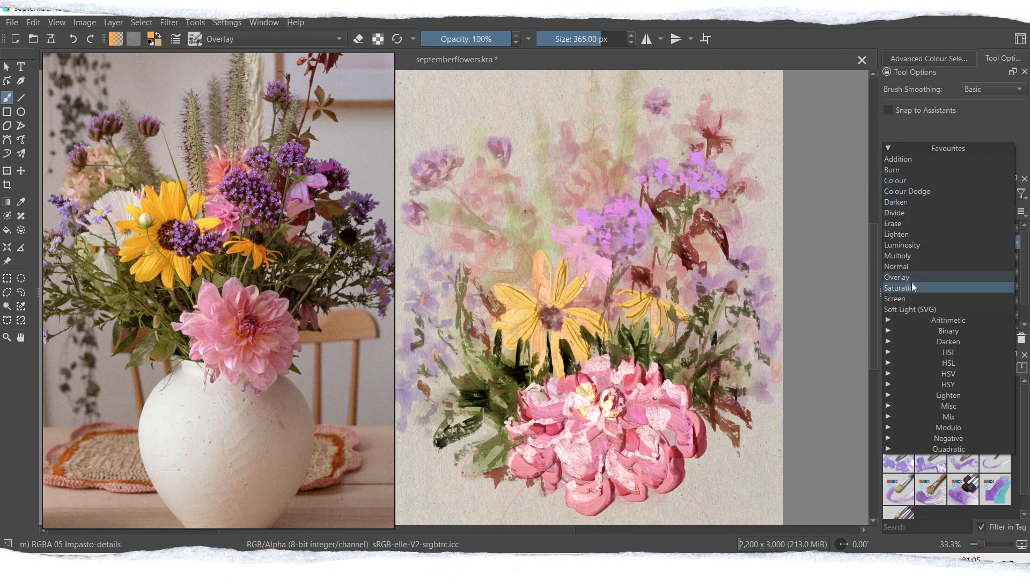
click(913, 306)
click(908, 198)
click(906, 160)
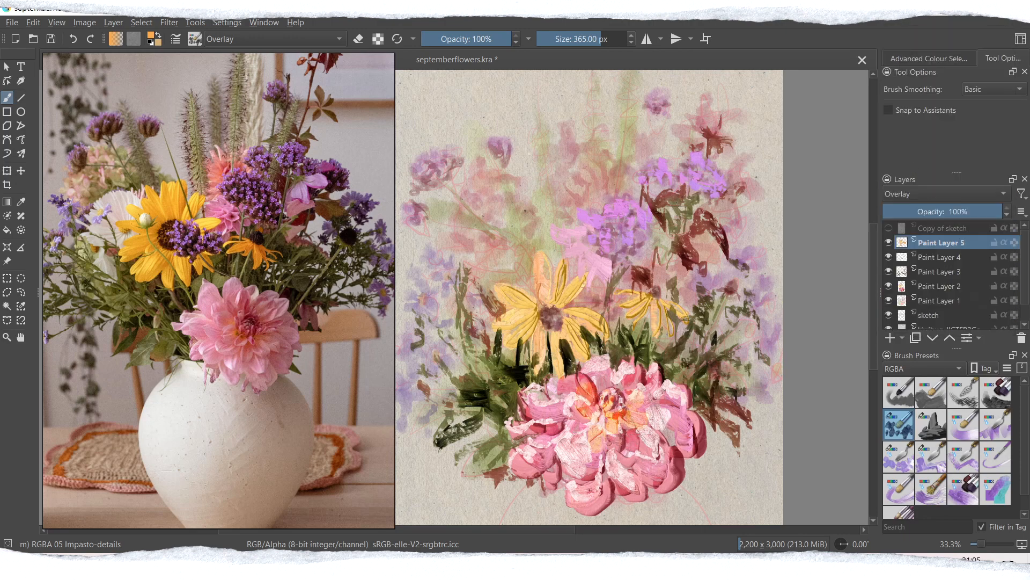
Step: Switch to Paint Layer 4, change the brush blending mode and paint orange impasto strokes over the large yellow flower's petals
key(Page_Down)
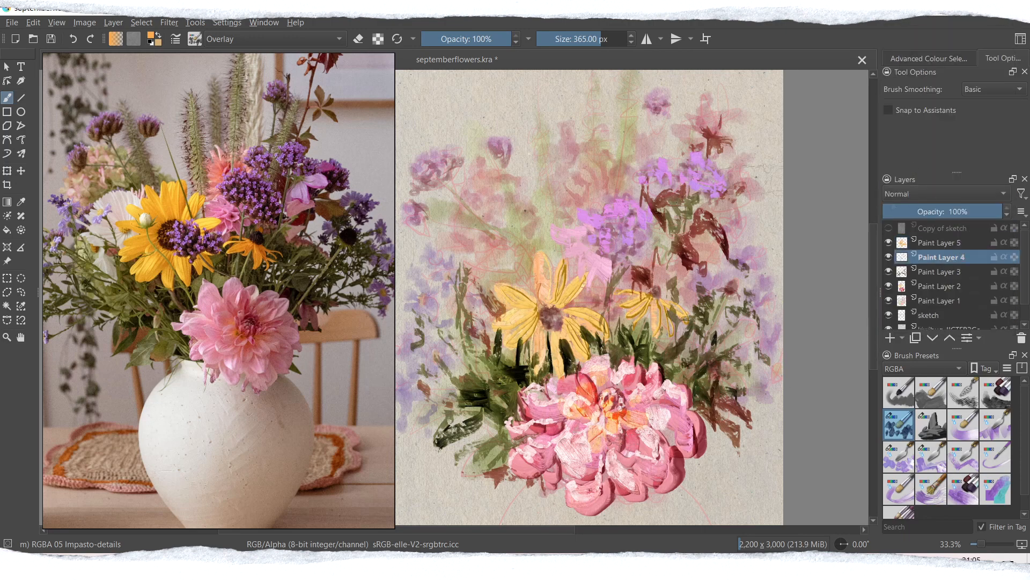
click(338, 39)
click(322, 186)
drag(510, 292, 532, 313)
drag(545, 260, 536, 311)
mouse_move(590, 281)
mouse_down()
mouse_move(567, 309)
mouse_move(572, 362)
mouse_up()
mouse_move(541, 328)
mouse_down()
mouse_move(533, 355)
mouse_move(581, 359)
mouse_move(512, 339)
mouse_up()
mouse_move(534, 300)
mouse_down()
mouse_move(520, 328)
mouse_move(528, 350)
mouse_move(525, 339)
mouse_move(542, 345)
mouse_up()
Step: Set the brush blending mode to Multiply and deepen the orange on the large and small yellow flowers
click(223, 39)
click(260, 139)
mouse_move(569, 316)
mouse_down()
mouse_move(598, 334)
mouse_move(622, 293)
mouse_move(656, 326)
mouse_move(685, 317)
mouse_up()
drag(648, 299, 638, 317)
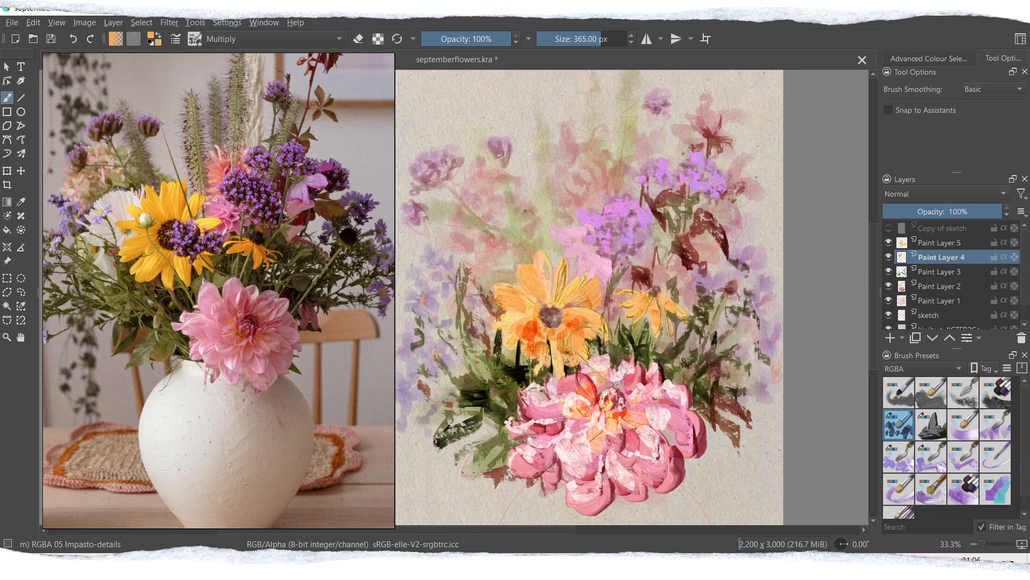
Step: Pick a pink and paint textured Multiply petals on the pink flower beneath the round purple one
click(152, 38)
click(571, 221)
click(575, 400)
drag(582, 232, 576, 258)
mouse_move(597, 256)
mouse_down()
mouse_move(603, 293)
mouse_move(562, 256)
mouse_up()
drag(578, 217, 583, 235)
Step: Pick a coral red, reduce the brush to about 273 px and paint textured petals above the round purple flower
click(152, 38)
click(571, 221)
click(575, 401)
drag(590, 193, 597, 215)
key(ctrl+z)
click(599, 185)
click(595, 39)
drag(589, 172, 595, 189)
mouse_move(604, 160)
mouse_down()
mouse_move(602, 184)
mouse_move(609, 177)
mouse_up()
drag(596, 141, 626, 191)
Step: Add coral strokes left of the pink flower and across the reddish leaves above the small yellow flower
drag(540, 259, 561, 253)
drag(555, 238, 572, 251)
drag(660, 284, 724, 241)
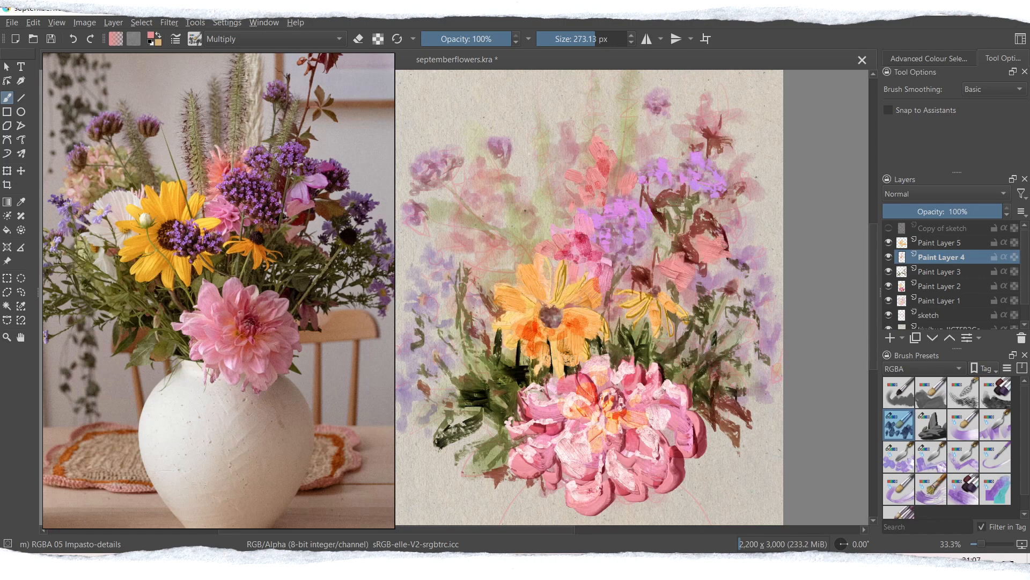
Step: Pick a purple, reduce the brush to about 164 px and paint Multiply petals over the round purple flower
click(151, 36)
click(431, 256)
click(416, 254)
click(453, 214)
click(575, 401)
click(586, 39)
mouse_move(590, 212)
mouse_down()
mouse_move(584, 221)
mouse_move(650, 247)
mouse_up()
Step: Pick a second purple and dab petals on the round purple flower, the upper-right purple cluster and the small bloom below it
click(150, 35)
click(430, 211)
click(576, 400)
mouse_move(637, 237)
mouse_down()
mouse_move(627, 255)
mouse_move(637, 255)
mouse_up()
drag(597, 208, 584, 218)
drag(666, 165, 713, 196)
mouse_move(717, 179)
mouse_down()
mouse_move(730, 187)
mouse_move(736, 242)
mouse_up()
key(ctrl+z)
drag(745, 237, 729, 248)
Step: Dab a cluster of purple blossoms over the lower-right petals of the large yellow flower
drag(578, 319, 581, 331)
drag(598, 321, 552, 342)
drag(583, 337, 583, 345)
drag(604, 311, 601, 324)
drag(586, 315, 590, 325)
drag(569, 299, 596, 343)
drag(584, 337, 593, 349)
drag(560, 337, 571, 345)
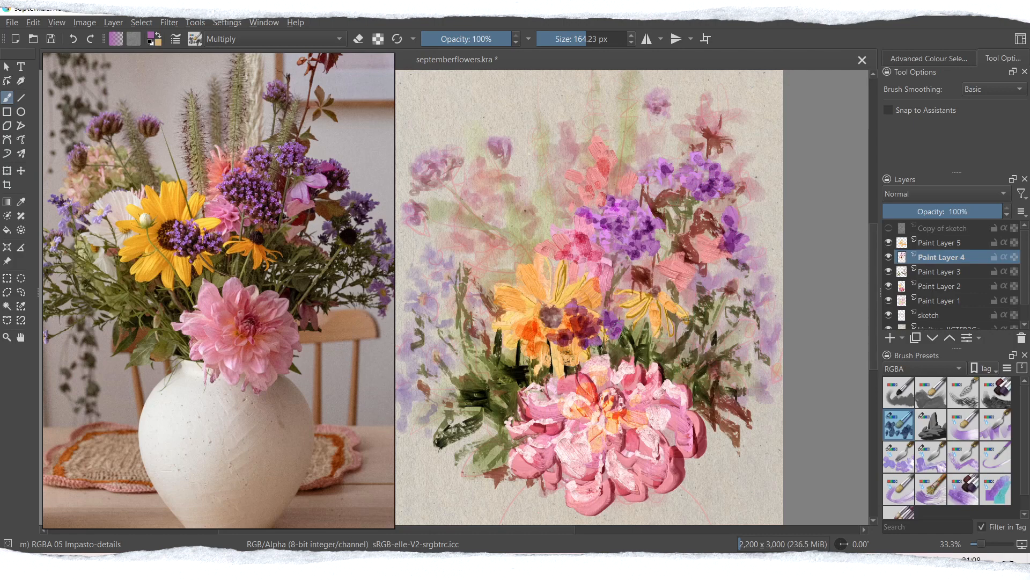
Step: Pick the dark mauve #75434e, reduce the brush to about 72 px and add shadow dabs to the purple flowers
click(151, 36)
click(433, 197)
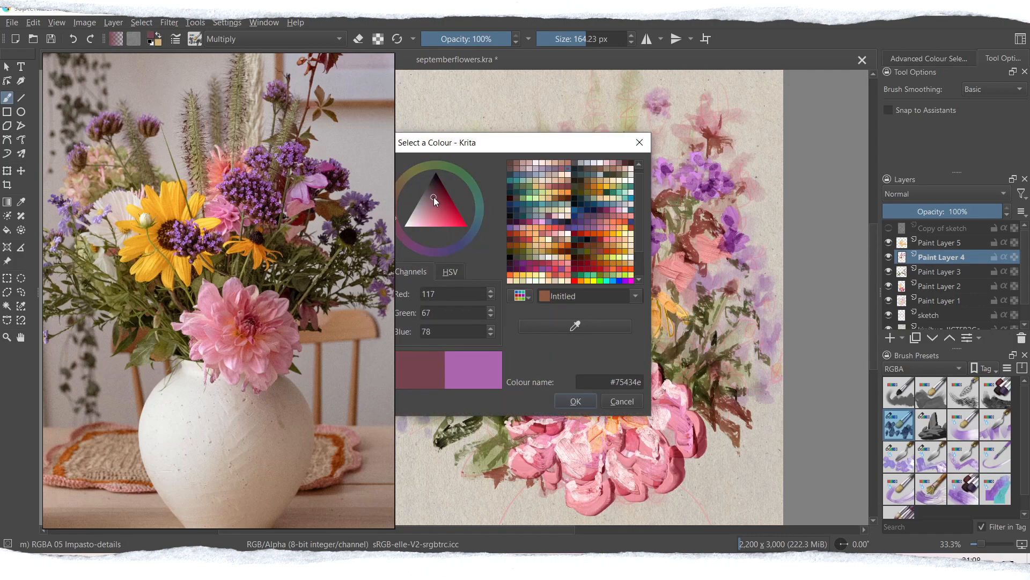
click(575, 401)
click(574, 39)
drag(593, 222, 595, 226)
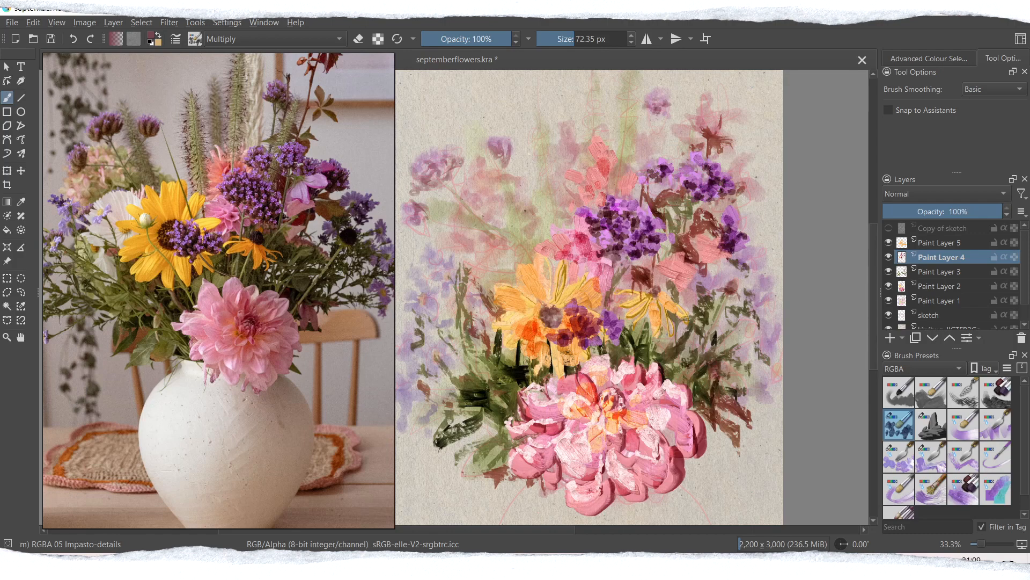
Step: Enlarge the brush and paint dark mauve Multiply strokes over the foliage on both sides of the large pink dahlia
click(581, 39)
drag(681, 363, 707, 377)
click(709, 393)
click(595, 39)
drag(697, 331, 687, 352)
click(722, 331)
drag(482, 343, 496, 405)
drag(500, 426, 497, 441)
Step: Reduce the brush to about 23 px and draw thin dark stems and seed heads on the tall grasses above the flowers
click(562, 39)
drag(536, 122, 539, 174)
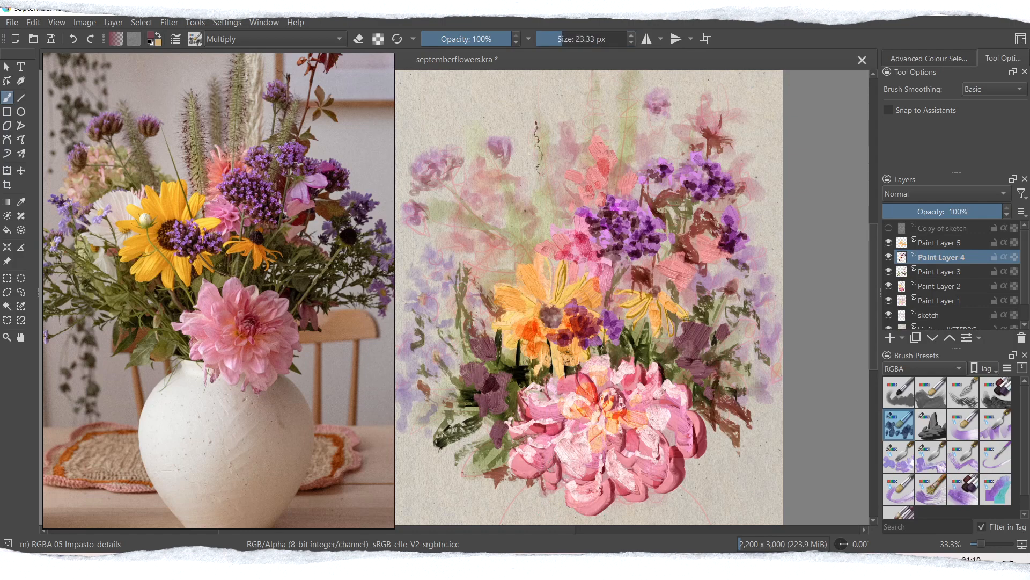
drag(537, 121, 546, 159)
scroll(632, 297, up, 1)
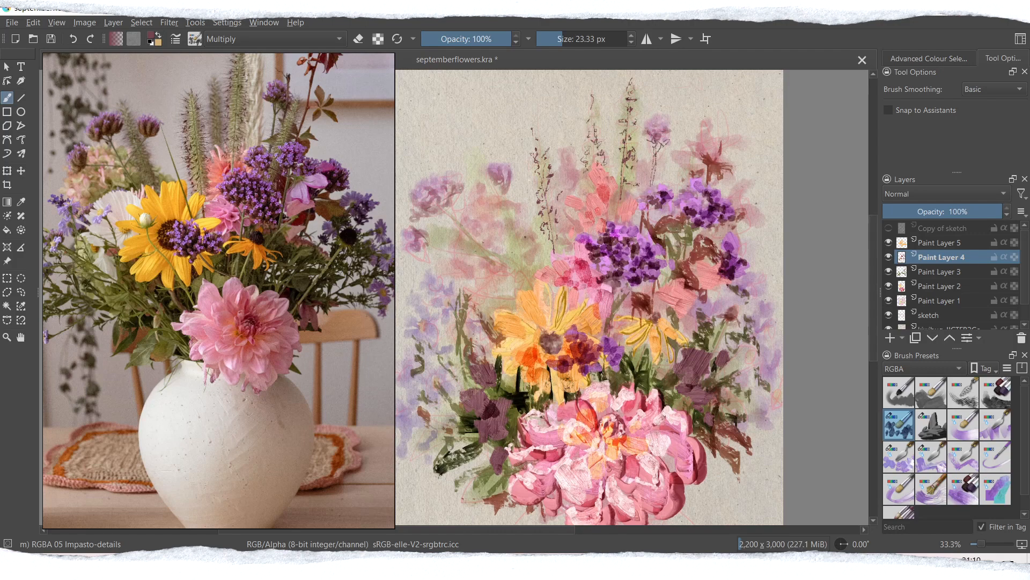
Step: Pick a violet-blue, enlarge the brush and paint Multiply strokes over the blue flowers along the bouquet's left side
click(151, 35)
click(443, 249)
click(428, 213)
click(575, 400)
click(576, 39)
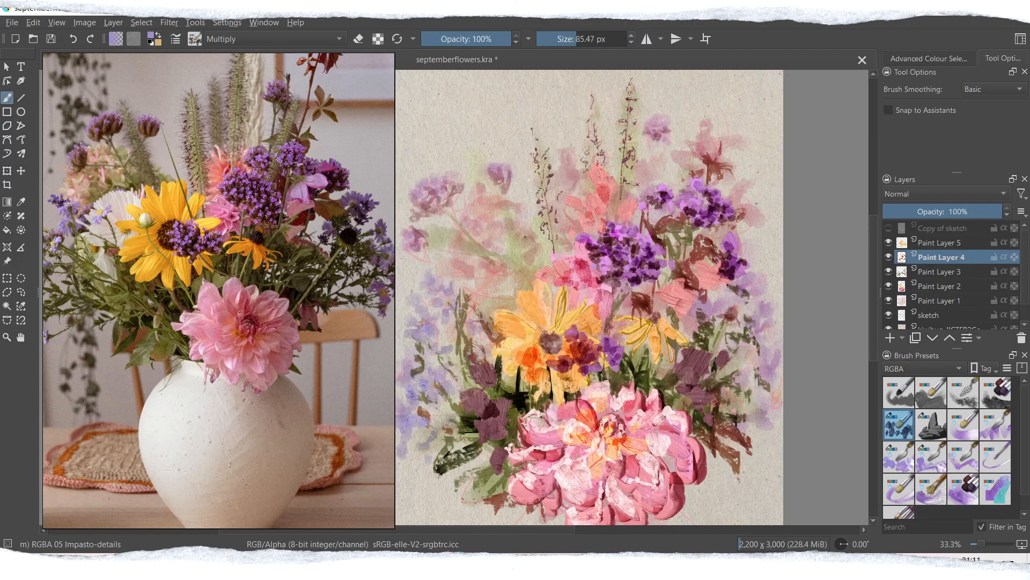
click(600, 38)
mouse_move(429, 299)
mouse_down()
mouse_move(442, 313)
mouse_move(440, 363)
mouse_up()
drag(445, 411, 436, 431)
Step: Pick another violet-blue and paint strokes on the bouquet's right side below the purple bloom
click(151, 36)
click(432, 207)
click(575, 400)
drag(734, 283, 743, 292)
drag(713, 300, 722, 346)
Step: Soften the blue flowers and mauve foliage on both sides with the WaterC Water-Pattern watercolor brush at 200 px
click(924, 369)
click(914, 412)
scroll(966, 445, down, 3)
click(996, 457)
drag(452, 281, 425, 312)
drag(460, 324, 446, 350)
drag(441, 410, 438, 434)
drag(731, 321, 719, 349)
drag(697, 357, 698, 414)
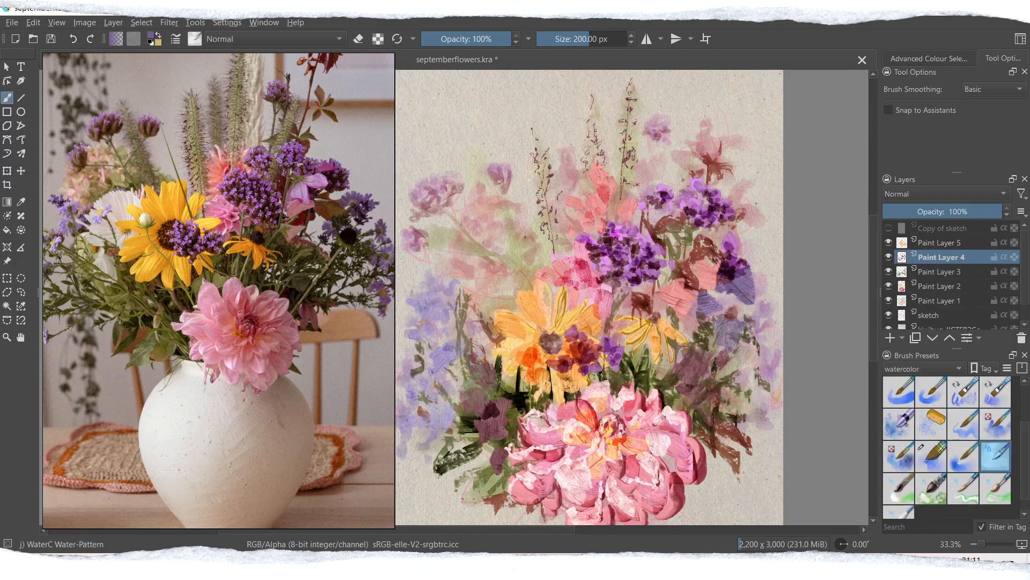
drag(478, 370, 486, 419)
drag(500, 437, 498, 467)
drag(768, 236, 767, 260)
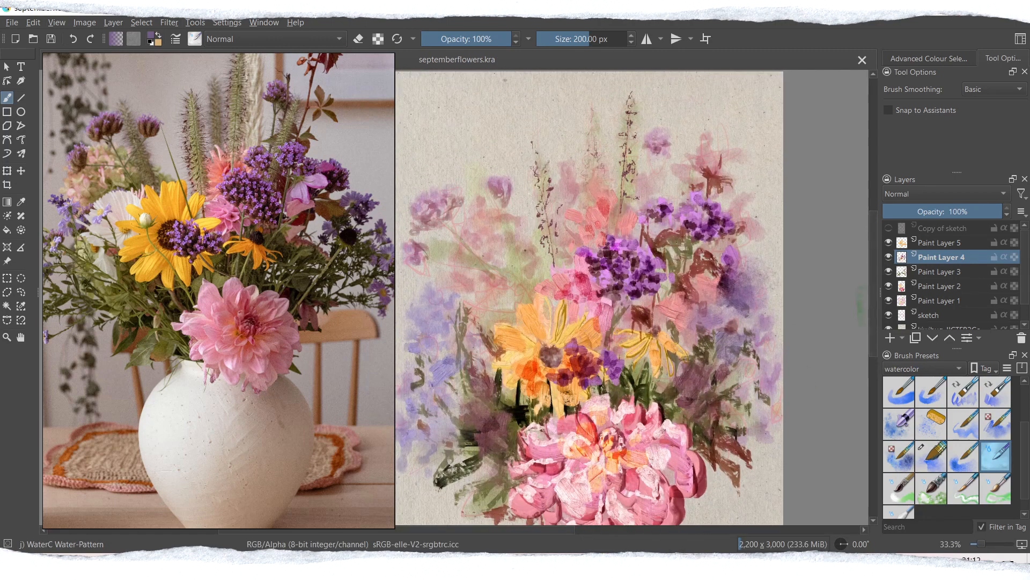
Step: Add a Multiply layer above Paint Layer 1, pick a dark green and try a WaterC Spread stroke among the upper-left flowers
scroll(966, 445, up, 1)
click(969, 446)
click(931, 302)
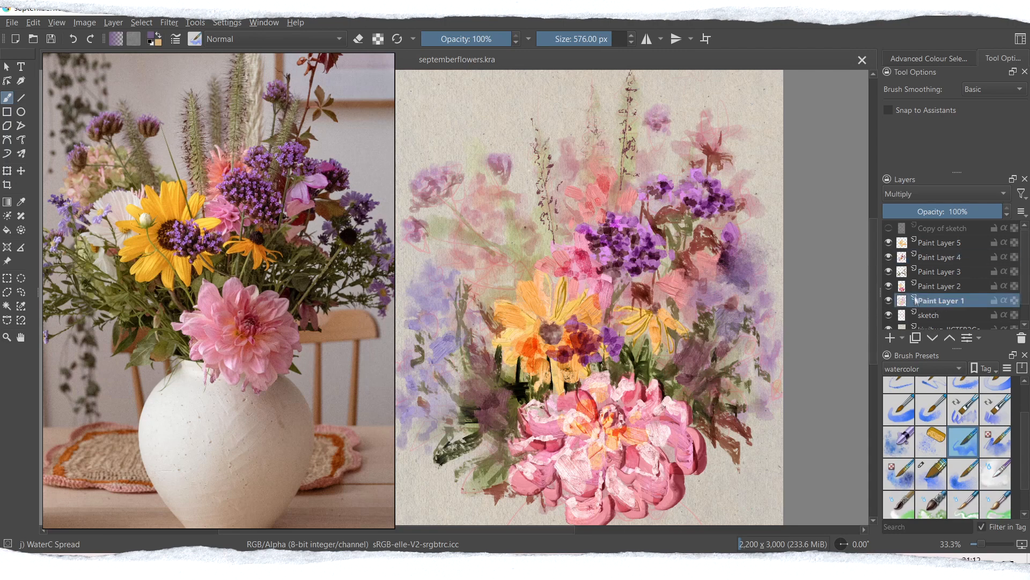
click(890, 339)
click(151, 36)
click(446, 165)
key(Return)
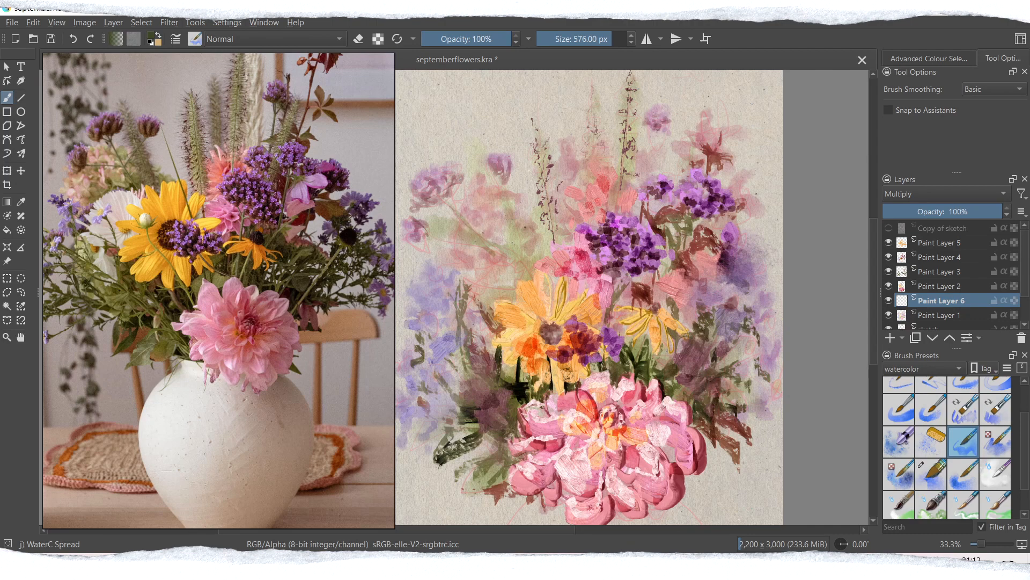
mouse_move(510, 203)
mouse_down()
mouse_move(497, 252)
mouse_move(441, 240)
mouse_move(454, 187)
mouse_up()
key(ctrl+z)
Step: Paint green washes behind the upper-left flowers and tall grasses with WaterC Spread Pattern-Paper at 300 px, comparing with the layer hidden
click(996, 441)
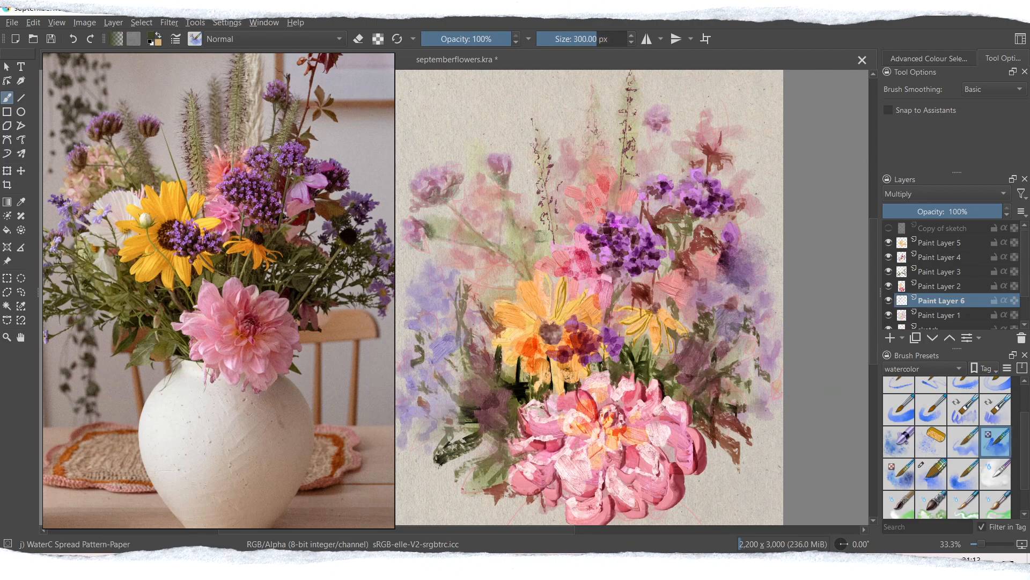
mouse_move(553, 219)
mouse_down()
mouse_move(540, 245)
mouse_move(498, 239)
mouse_move(466, 262)
mouse_move(494, 269)
mouse_up()
click(478, 219)
drag(456, 224, 513, 197)
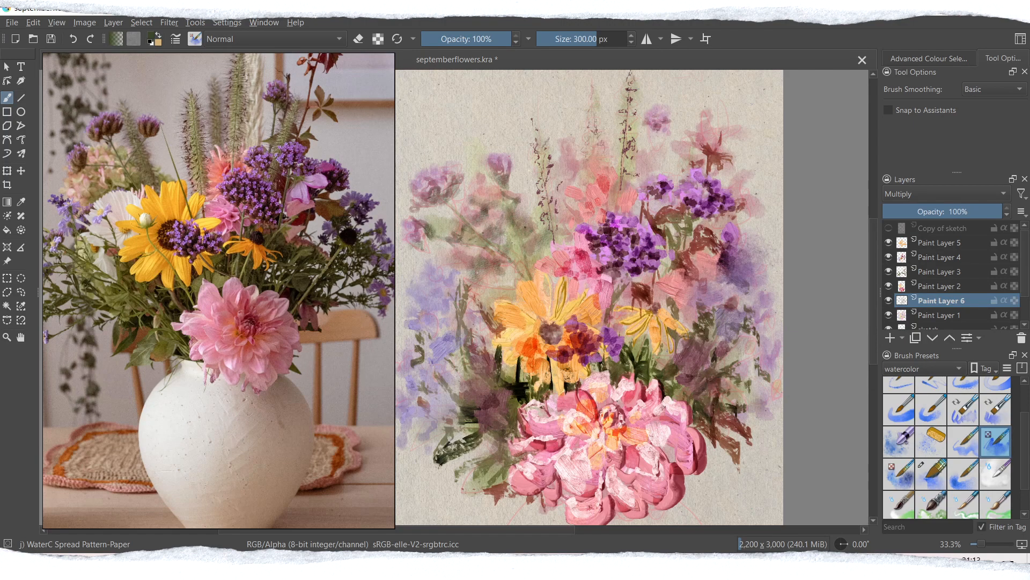
drag(552, 218, 535, 139)
mouse_move(615, 159)
mouse_down()
mouse_move(630, 79)
mouse_move(615, 192)
mouse_up()
click(888, 300)
click(889, 300)
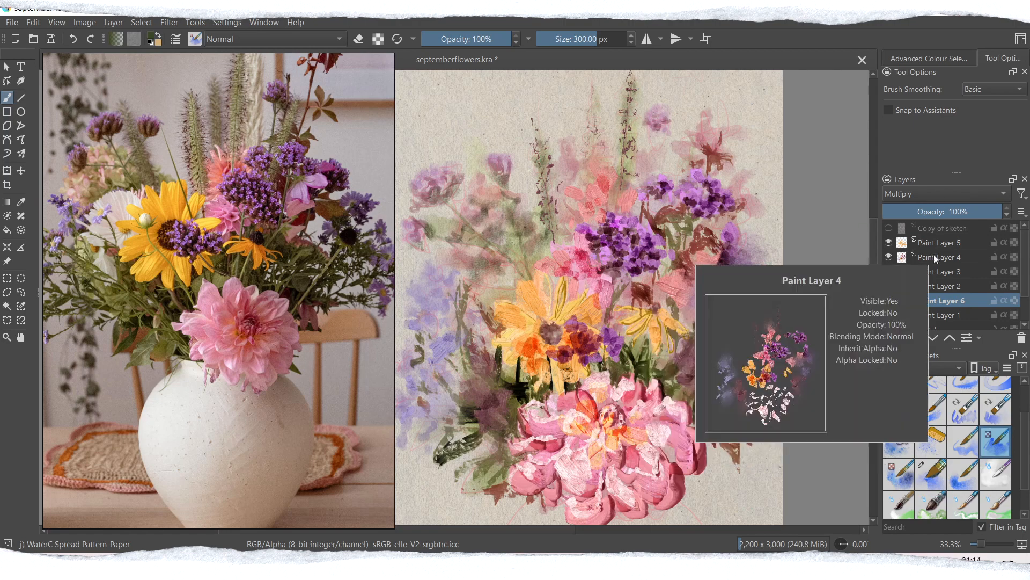
Step: On Paint Layer 4, paint pale cream daisy petals left of the large yellow flower with RGBA 05 Impasto-details in Multiply
click(935, 258)
click(933, 368)
click(912, 324)
click(899, 424)
click(151, 36)
click(412, 231)
click(396, 200)
click(407, 178)
click(418, 218)
click(575, 401)
drag(478, 276, 503, 306)
drag(457, 304, 497, 320)
drag(468, 346, 491, 315)
drag(497, 262, 509, 299)
drag(459, 321, 493, 327)
drag(518, 256, 517, 295)
drag(454, 386, 484, 361)
drag(444, 363, 475, 346)
Step: Pick a pale pink, paint textured petals on the upper-left pink flowers and undo the last strokes
click(153, 36)
click(396, 200)
click(575, 401)
drag(476, 206, 466, 235)
drag(441, 246, 476, 255)
drag(479, 209, 500, 230)
drag(518, 236, 499, 243)
key(ctrl+z)
Step: Paint broad lavender Multiply strokes along the bouquet's right edge and lower-right corner, enlarging the brush to about 579 px
key(ctrl+z)
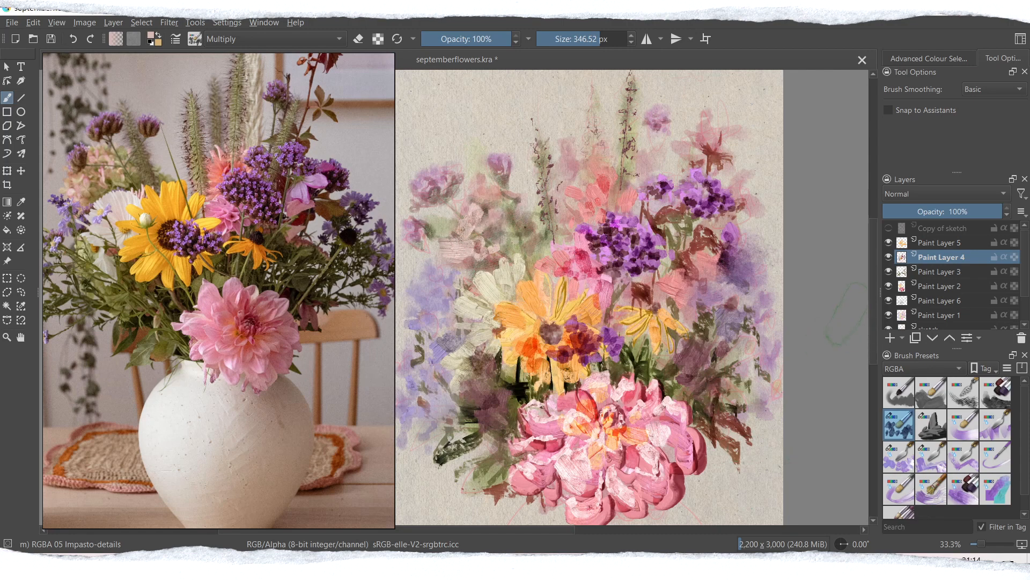
ctrl+click(769, 332)
drag(778, 293, 780, 330)
drag(774, 344, 763, 433)
key(ctrl+z)
drag(723, 391, 740, 412)
shift+drag(775, 263, 816, 263)
drag(778, 234, 769, 257)
mouse_move(711, 425)
mouse_down()
mouse_move(734, 480)
mouse_move(778, 478)
mouse_up()
drag(773, 429, 748, 452)
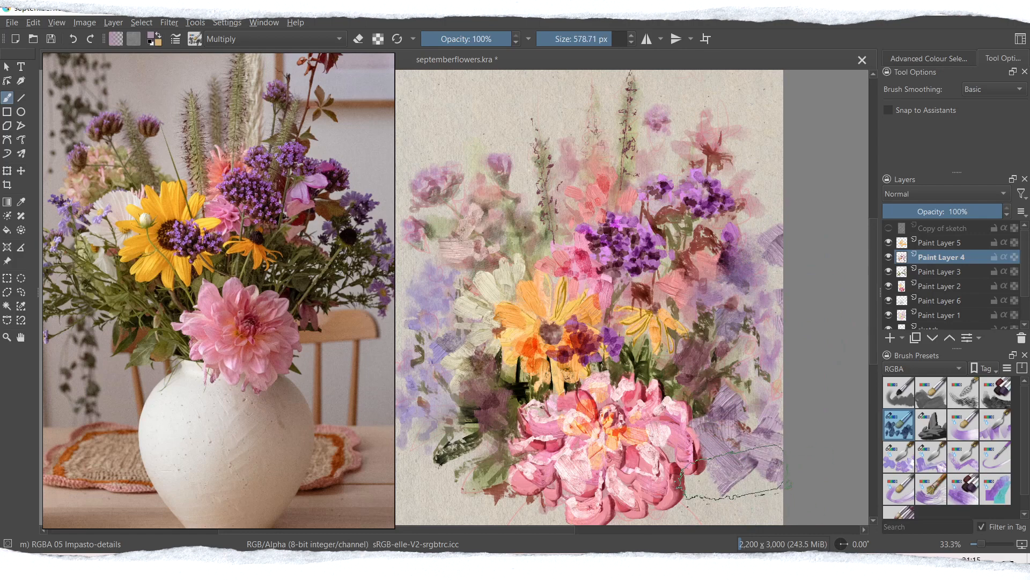
Step: Paint matching broad lavender strokes across the foliage at the bouquet's lower left
drag(454, 398, 422, 476)
drag(446, 430, 404, 463)
drag(480, 420, 474, 443)
drag(479, 358, 479, 441)
Step: Paint large pale pink petals on the lower edge of the pink dahlia and undo the unwanted strokes
drag(873, 293, 874, 314)
ctrl+click(593, 448)
mouse_move(582, 419)
mouse_down()
mouse_move(581, 468)
mouse_move(554, 437)
mouse_move(561, 456)
mouse_up()
key(ctrl+z)
key(ctrl+z)
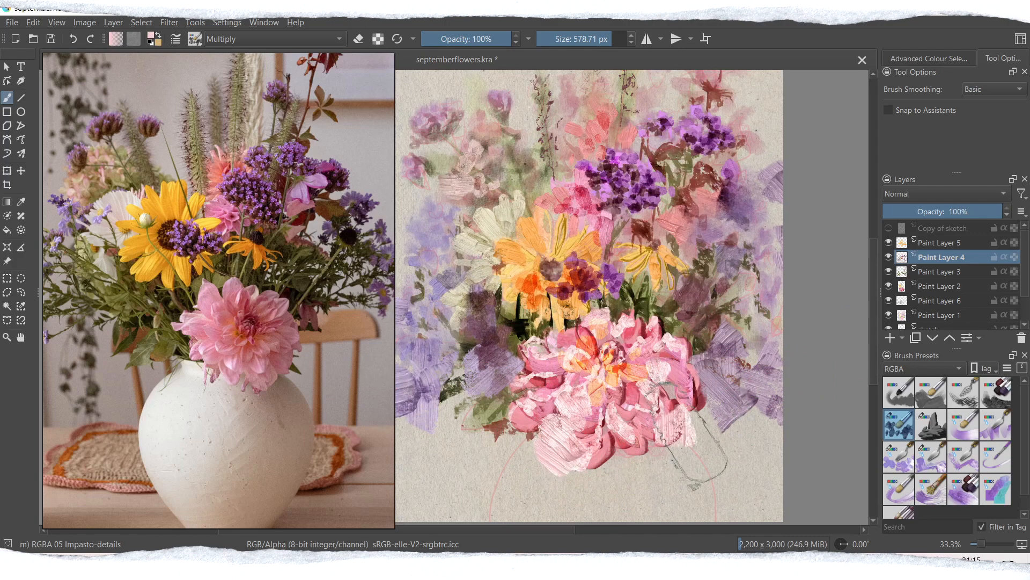
Step: Pick a deeper pink, enlarge the brush to about 801 px and retry broad petals along the dahlia's lower edge, undoing poor strokes
click(151, 35)
click(424, 216)
click(398, 222)
click(575, 401)
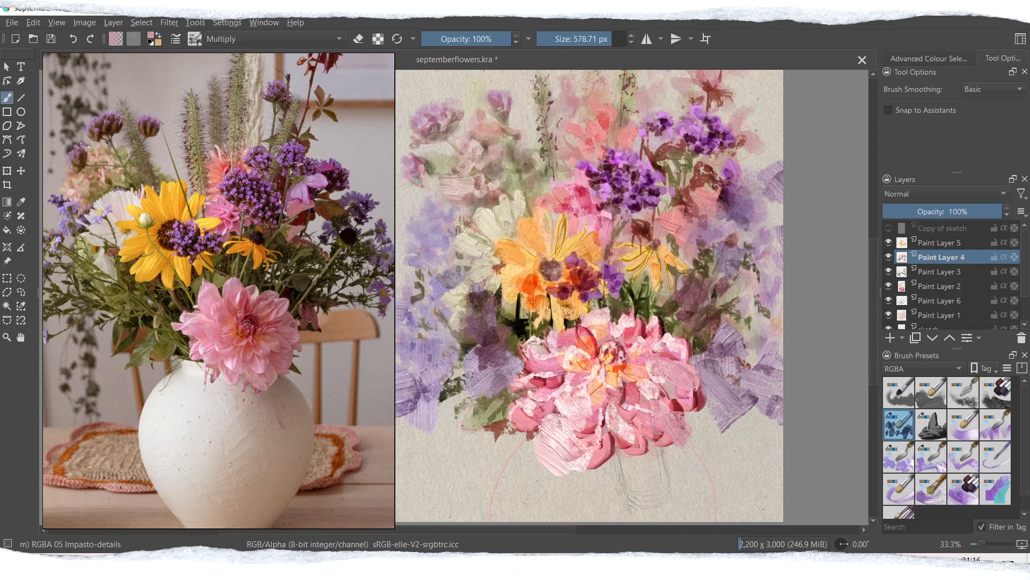
click(613, 39)
mouse_move(566, 436)
mouse_down()
mouse_move(547, 466)
mouse_move(530, 454)
mouse_move(561, 466)
mouse_up()
key(ctrl+z)
key(ctrl+z)
click(621, 40)
key(ctrl+z)
drag(677, 421, 652, 476)
key(ctrl+z)
key(ctrl+z)
key(ctrl+z)
drag(873, 338, 875, 329)
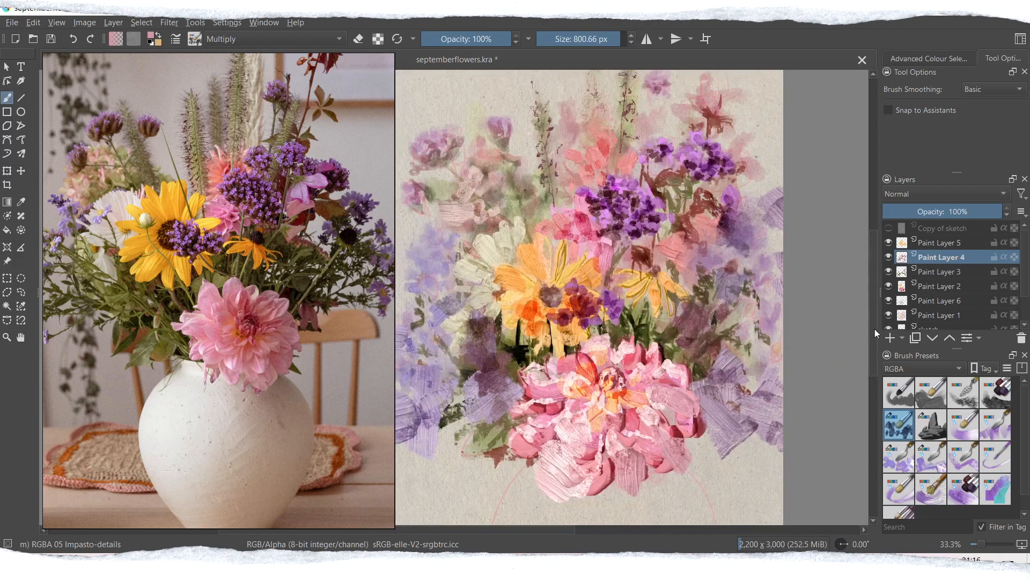
Step: Add a Multiply layer above Paint Layer 5 and deepen the dahlia, the pink flower above it and the right-hand violet blooms
click(889, 338)
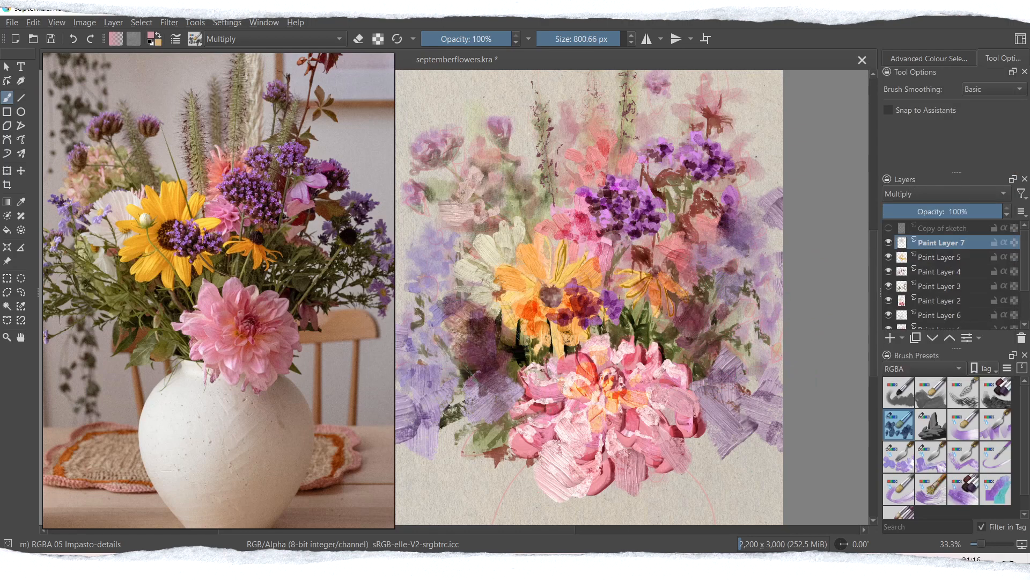
drag(518, 418, 558, 467)
drag(555, 381, 523, 416)
drag(539, 319, 536, 348)
mouse_move(485, 281)
mouse_down()
mouse_move(496, 311)
mouse_move(509, 308)
mouse_up()
key(ctrl+z)
key(ctrl+z)
drag(561, 220, 582, 244)
drag(759, 207, 735, 239)
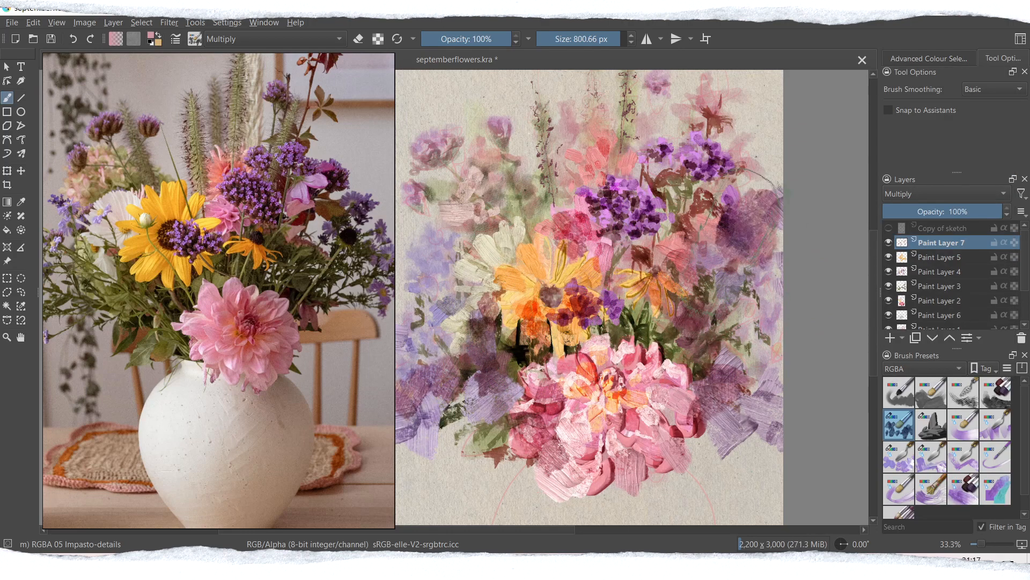
Step: Reduce the brush to about 154 px and shade the inner petals of the small orange flower on Paint Layer 7
click(585, 39)
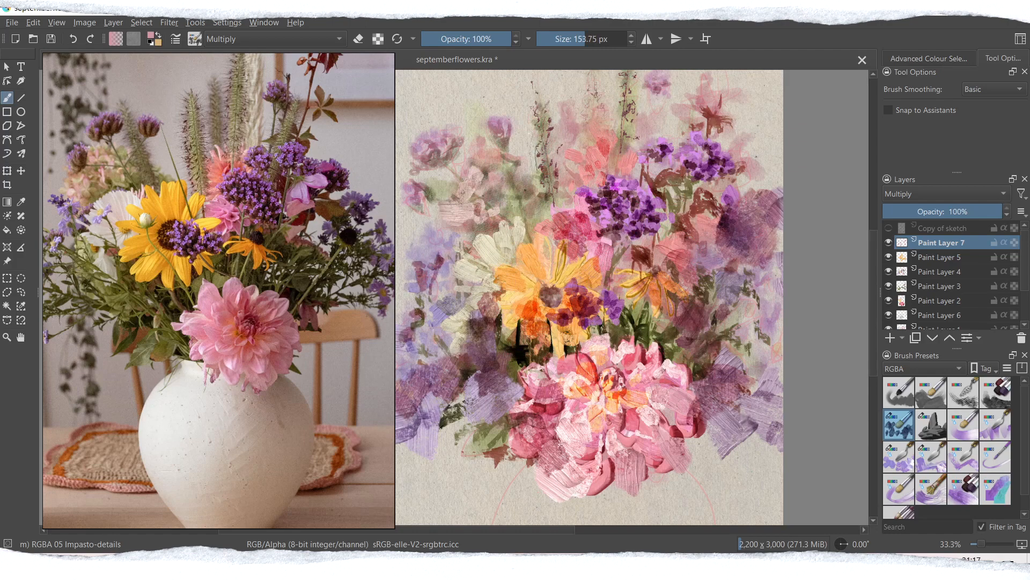
drag(630, 274, 612, 282)
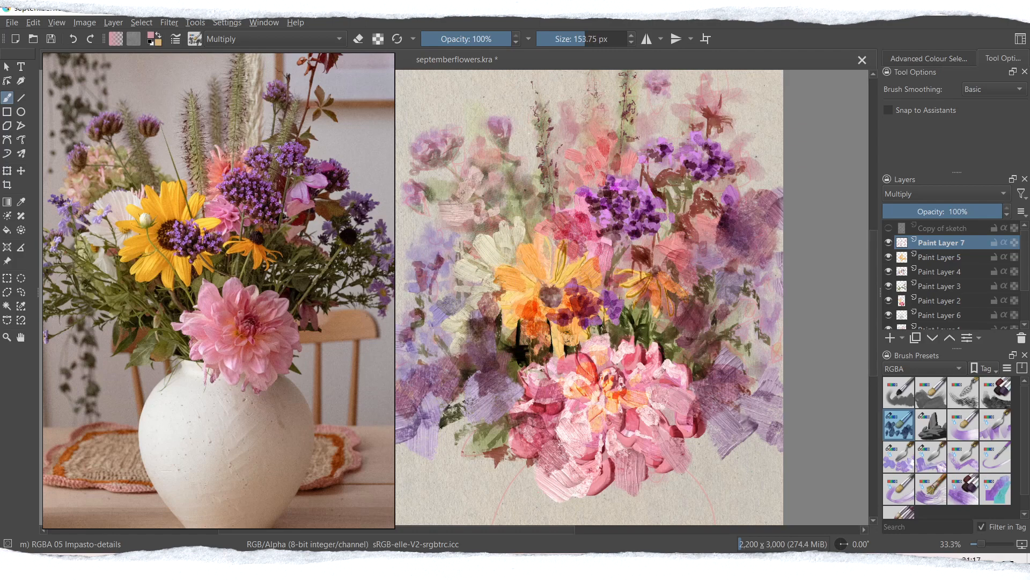
click(939, 259)
click(151, 35)
click(443, 194)
click(576, 400)
mouse_move(611, 381)
mouse_down()
mouse_move(631, 391)
mouse_move(615, 389)
mouse_up()
key(ctrl+z)
Step: Return to Paint Layer 7, pick the muted rose #ae6070 and darken the centres of the yellow flower and the dahlia
click(942, 243)
click(152, 36)
click(433, 210)
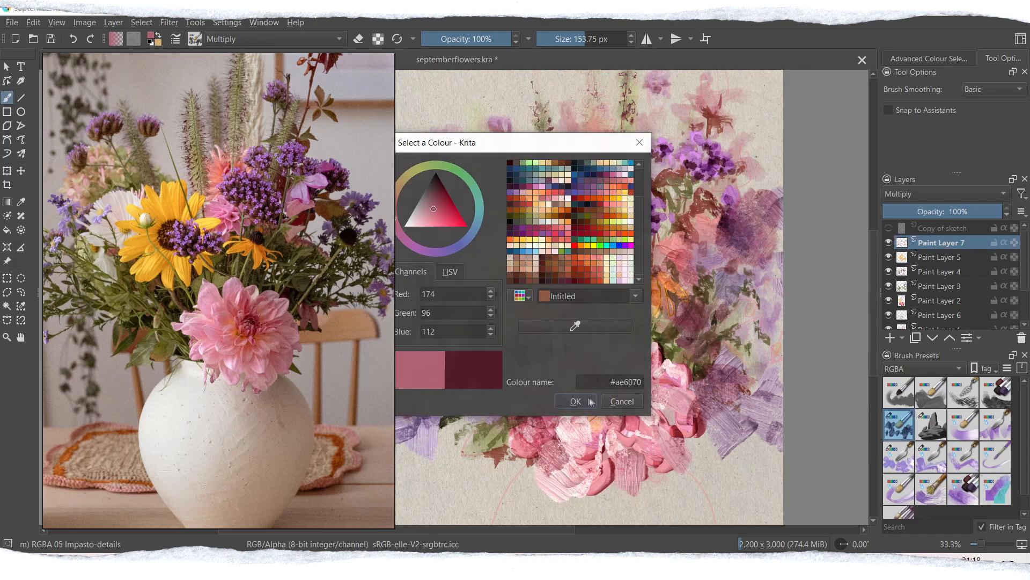
click(576, 400)
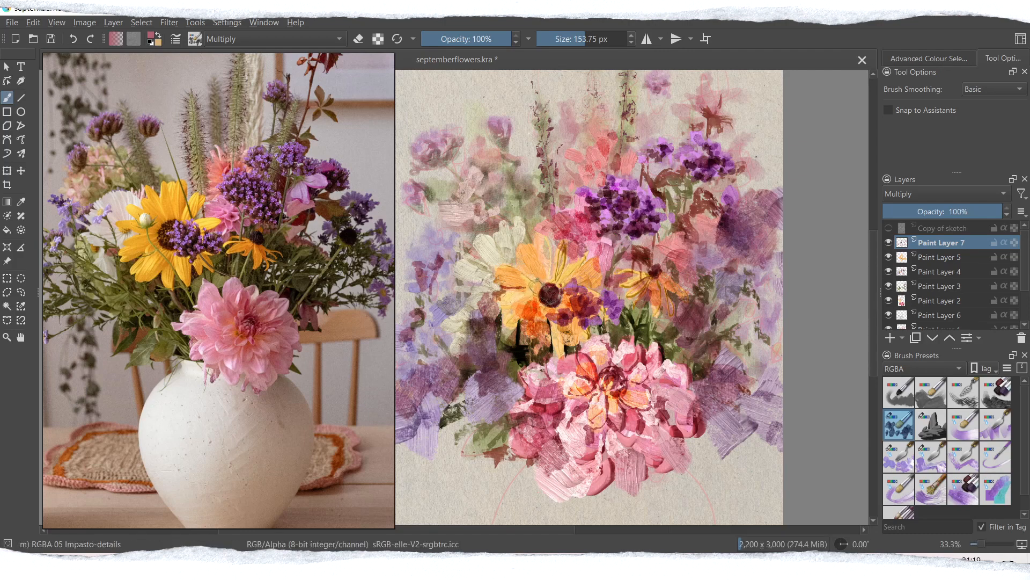
Step: Pick an orange-brown, deepen the shadows between the yellow flower's petals and compare the result with Paint Layer 7 hidden
click(153, 36)
click(558, 231)
click(575, 400)
drag(535, 290, 503, 286)
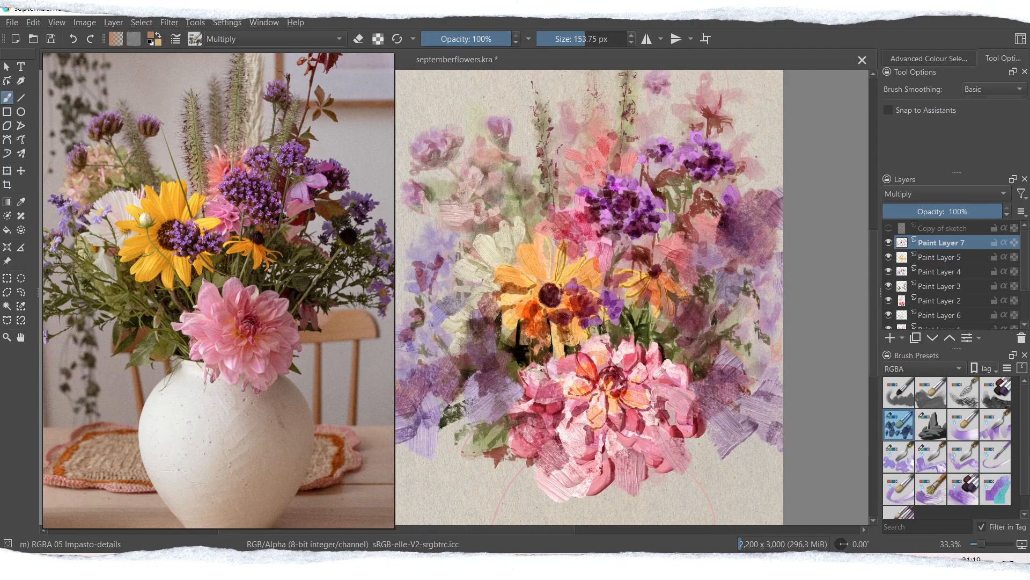
drag(558, 289, 499, 266)
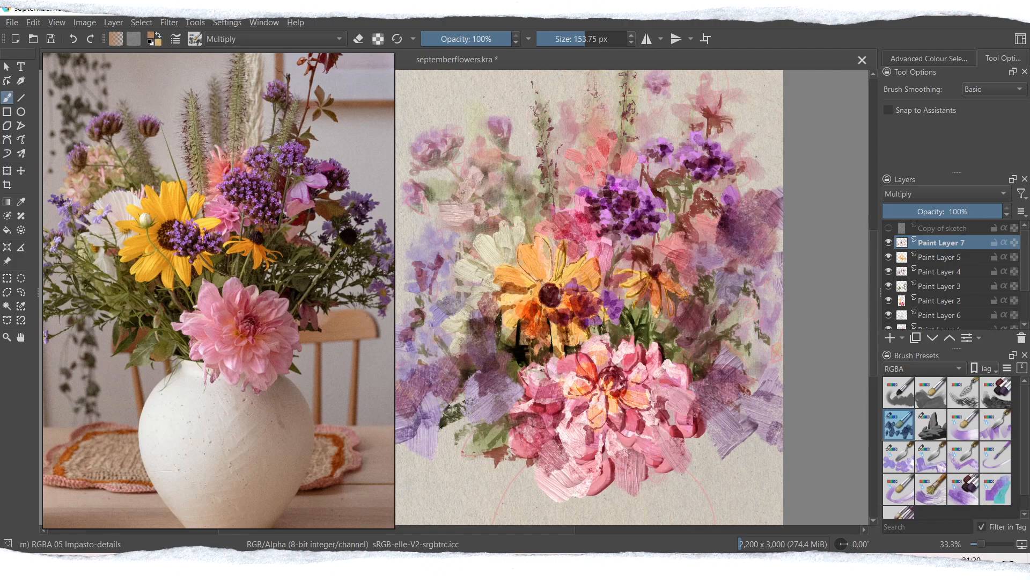
click(888, 242)
click(888, 242)
Step: Pick a muted green and paint leaf shadows around the orange flower, beneath the yellow flower and beside the dahlia
click(151, 36)
click(421, 165)
click(574, 400)
drag(629, 266, 648, 243)
drag(612, 296, 605, 328)
drag(518, 380, 501, 402)
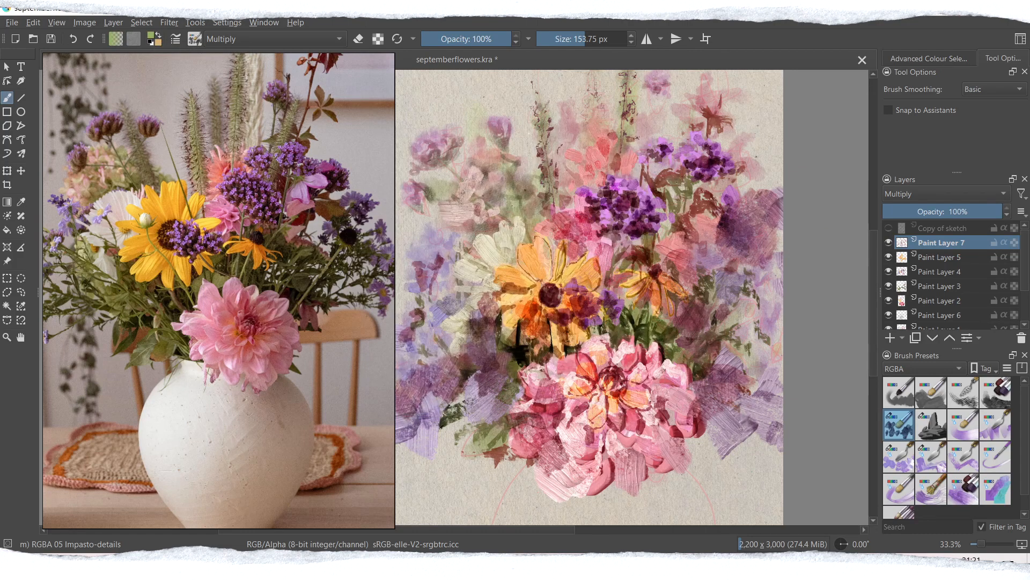
drag(487, 304, 468, 318)
drag(560, 323, 554, 356)
Step: Dab green leaves through the right-hand violet foliage and across the lavender foliage at the bouquet's lower left
drag(664, 317, 744, 341)
drag(769, 315, 763, 331)
drag(749, 351, 762, 363)
drag(756, 284, 764, 297)
drag(405, 331, 418, 378)
drag(468, 399, 429, 448)
drag(476, 425, 483, 435)
drag(476, 387, 466, 393)
drag(433, 341, 431, 349)
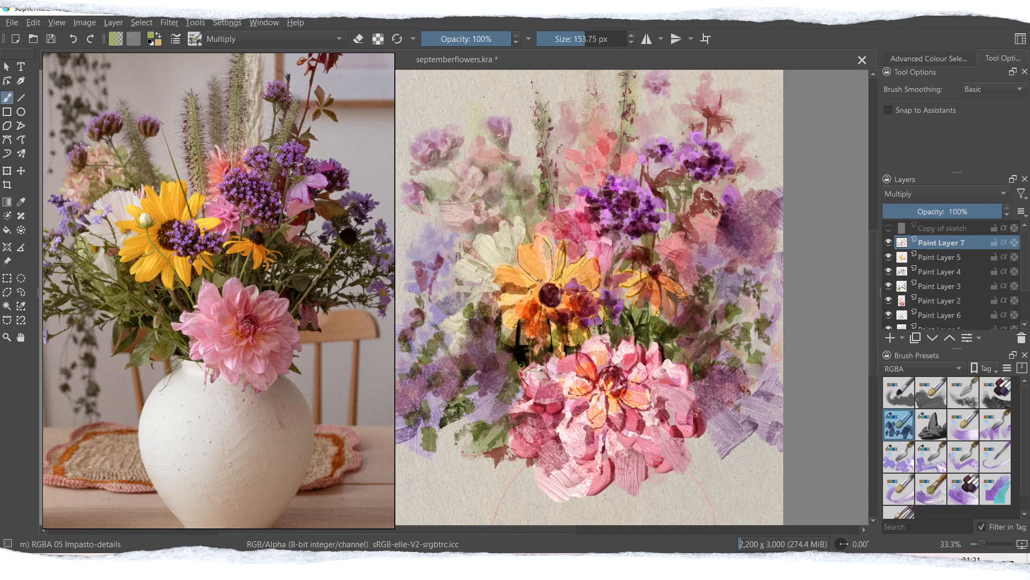
Step: Add green leaves around the upper-right purple blooms and the large violet bloom below them
drag(658, 147, 649, 171)
drag(745, 158, 727, 176)
drag(749, 130, 729, 148)
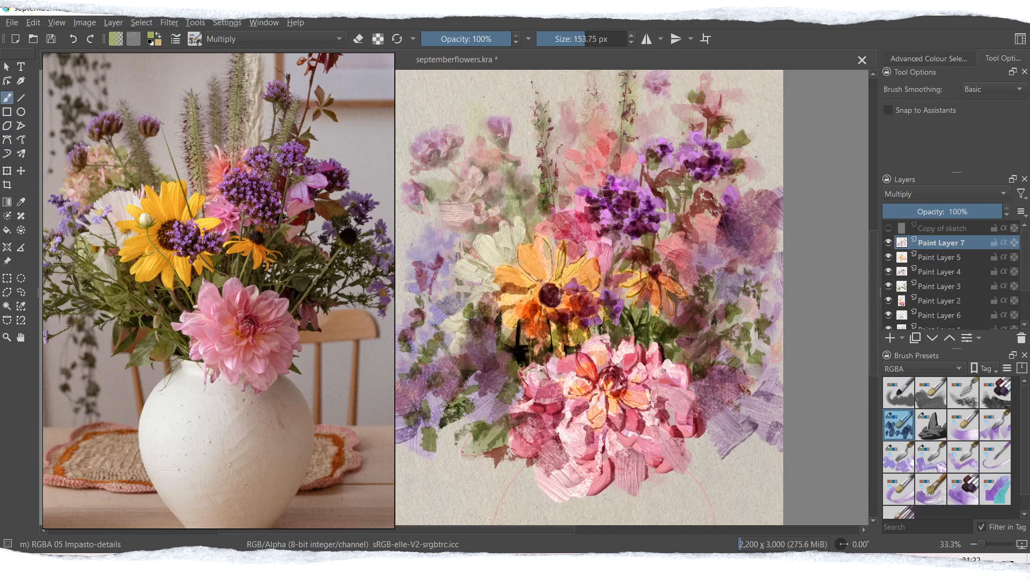
drag(727, 201, 719, 243)
drag(761, 235, 738, 253)
drag(453, 346, 451, 354)
Step: Choose the WaterC Water-Pattern watercolor brush and soften the green leaves along the bouquet's left side
click(924, 369)
click(905, 412)
scroll(947, 445, down, 2)
click(995, 464)
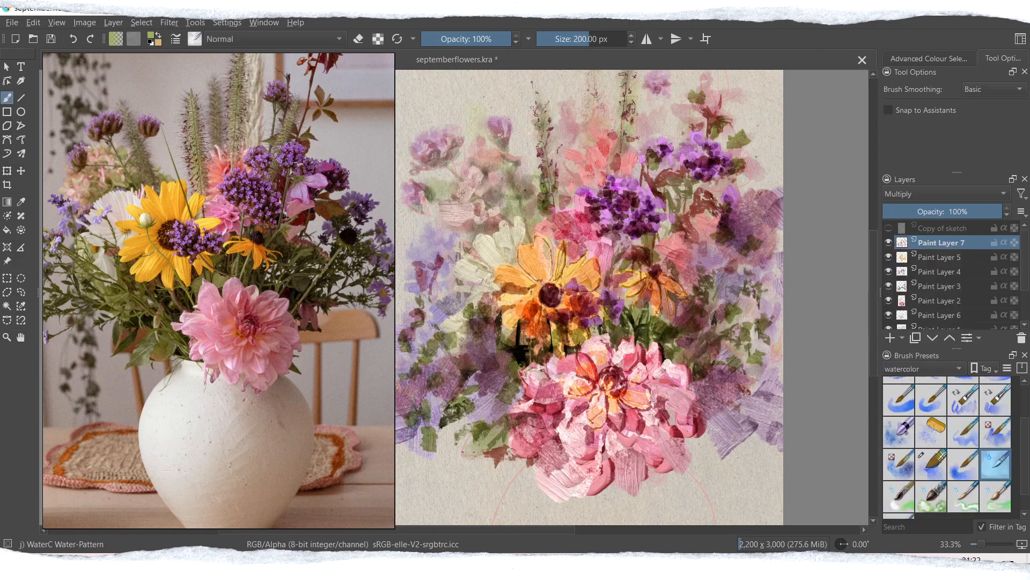
drag(428, 430, 431, 450)
drag(430, 339, 432, 355)
drag(476, 386, 470, 393)
drag(411, 406, 409, 423)
drag(427, 273, 423, 293)
Step: Soften the leaves in the right-hand foliage and beneath the yellow flower, and compare with Paint Layer 7 hidden
drag(765, 313, 762, 334)
drag(697, 311, 692, 332)
drag(718, 365, 702, 383)
drag(536, 322, 575, 349)
click(889, 243)
click(888, 243)
Step: Soften the dark stems beneath the yellow flower on Paint Layer 3 with the Water-Pattern brush and save the painting
drag(1025, 263, 1028, 273)
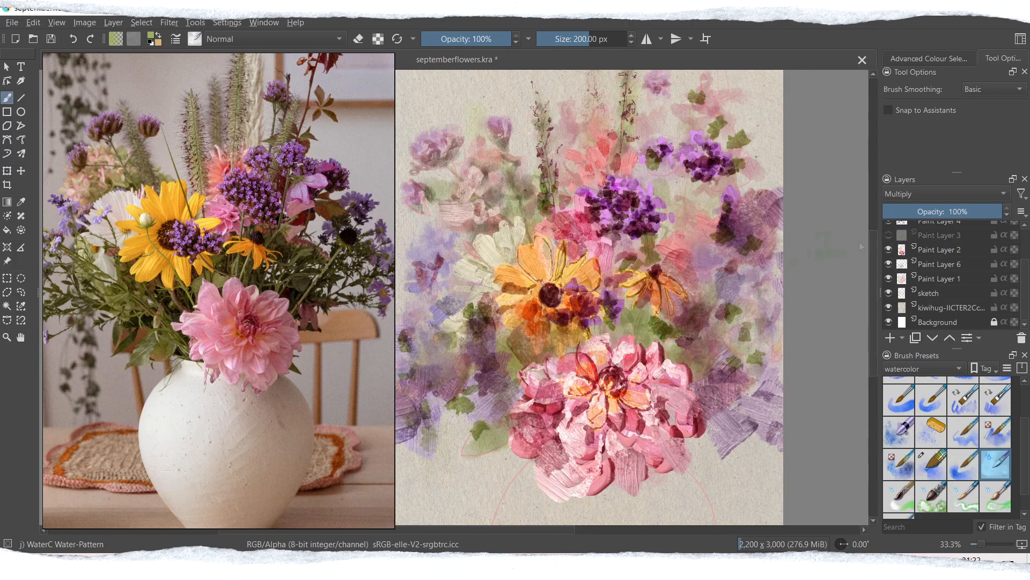
click(939, 236)
drag(521, 316, 518, 347)
mouse_move(558, 318)
mouse_down()
mouse_move(567, 354)
mouse_move(529, 382)
mouse_move(558, 359)
mouse_up()
mouse_move(871, 343)
mouse_down()
mouse_move(871, 323)
mouse_move(872, 339)
mouse_up()
key(ctrl+s)
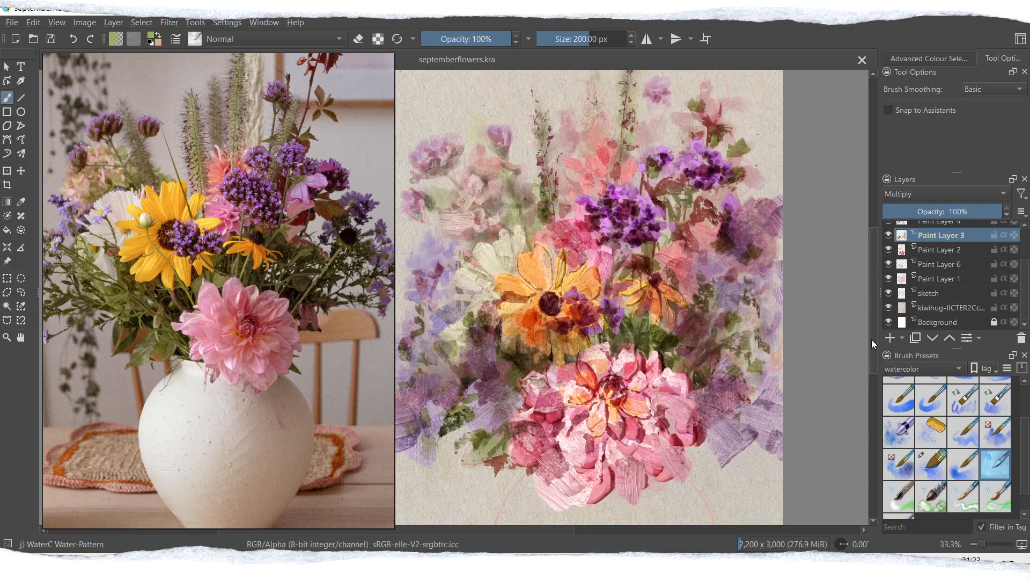
Step: Add a Normal layer above Paint Layer 7 and choose the RGBA 05 Impasto-details brush at about 11 px
scroll(978, 270, up, 3)
click(949, 246)
click(890, 338)
click(924, 368)
click(906, 324)
click(901, 406)
mouse_move(562, 40)
mouse_down()
mouse_move(546, 40)
mouse_move(556, 40)
mouse_up()
Step: Pick a pale lilac, enlarge the brush to about 23 px and dot highlights onto the central purple bloom
click(152, 35)
click(421, 250)
click(413, 225)
click(576, 401)
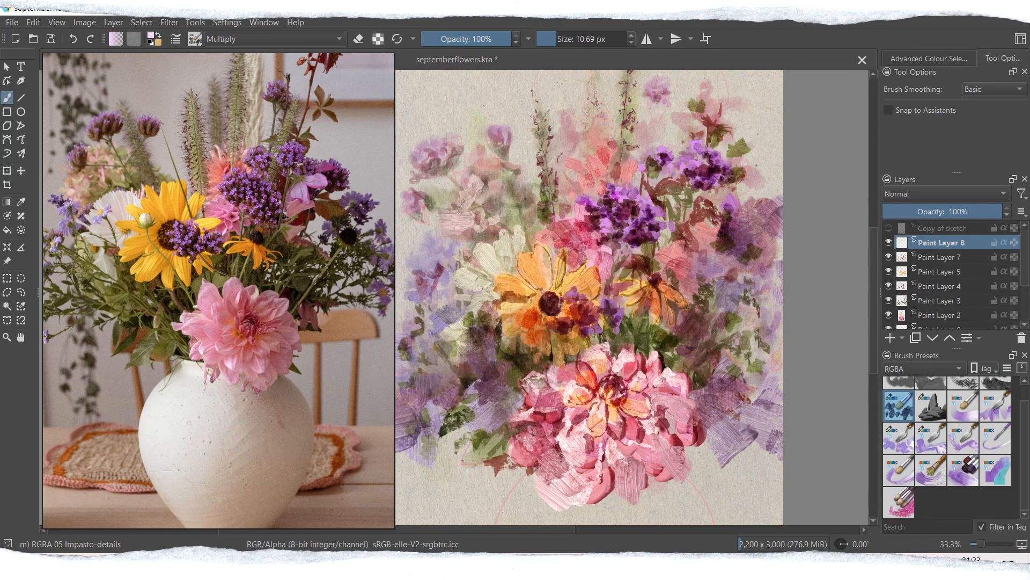
drag(982, 543, 985, 543)
drag(872, 310, 873, 288)
drag(494, 531, 502, 530)
key(ctrl+z)
click(562, 40)
drag(527, 184, 522, 189)
drag(488, 209, 483, 213)
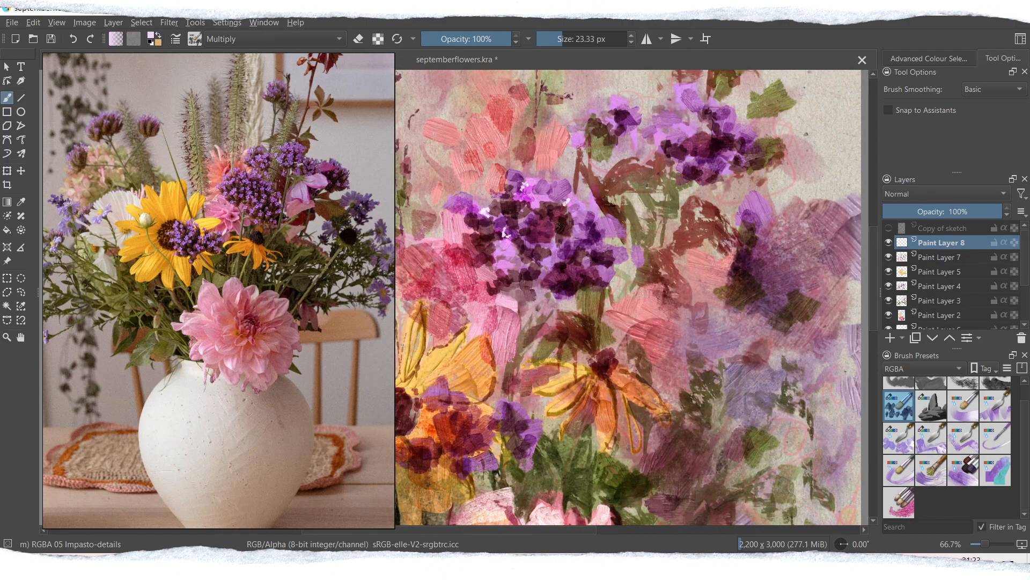
Step: Set the brush to about 50 px and dab varied lilac highlights on the central, upper-right and lower purple blooms
click(569, 39)
click(151, 35)
click(446, 212)
click(575, 400)
click(550, 253)
click(151, 36)
click(449, 217)
click(574, 400)
click(603, 221)
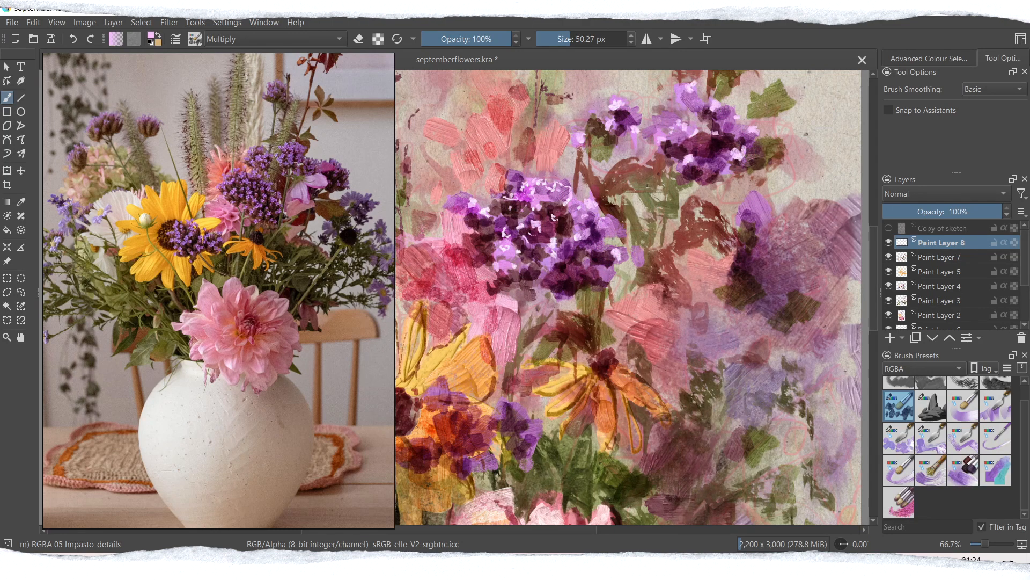
click(451, 415)
click(437, 426)
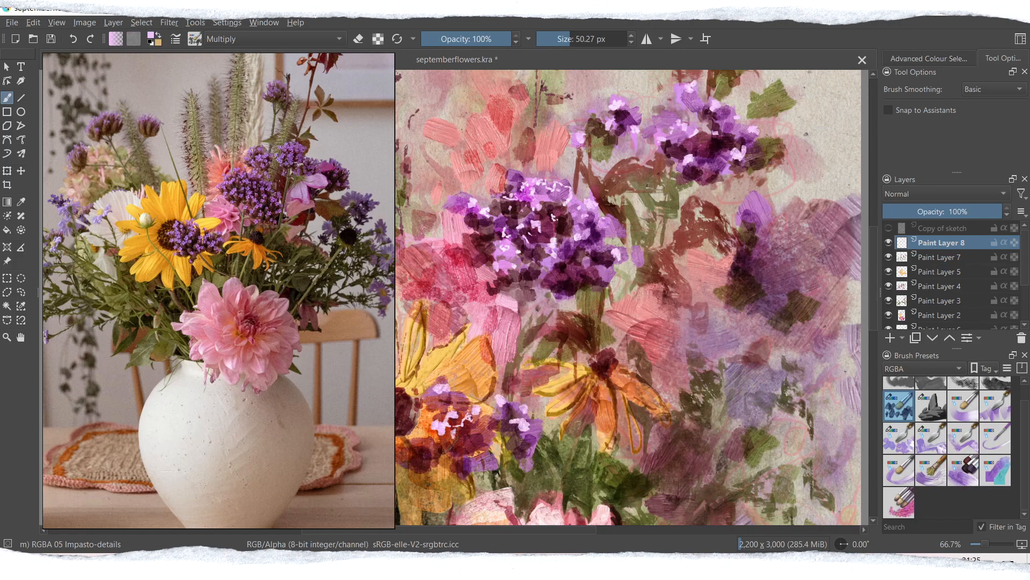
Step: Pick a pale off-white and try small bud dabs on the yellow flower's petals, undoing each attempt
key(ctrl+minus)
key(ctrl+minus)
drag(551, 530, 492, 539)
click(151, 34)
click(411, 174)
click(411, 224)
click(575, 400)
key(ctrl+z)
click(577, 39)
drag(530, 331, 530, 342)
key(ctrl+z)
Step: Set the brush to about 125 px, adjust the off-white and paint a small bud over the yellow flower's petals
click(582, 39)
key(ctrl+z)
click(151, 36)
click(414, 222)
click(575, 401)
drag(529, 336, 530, 341)
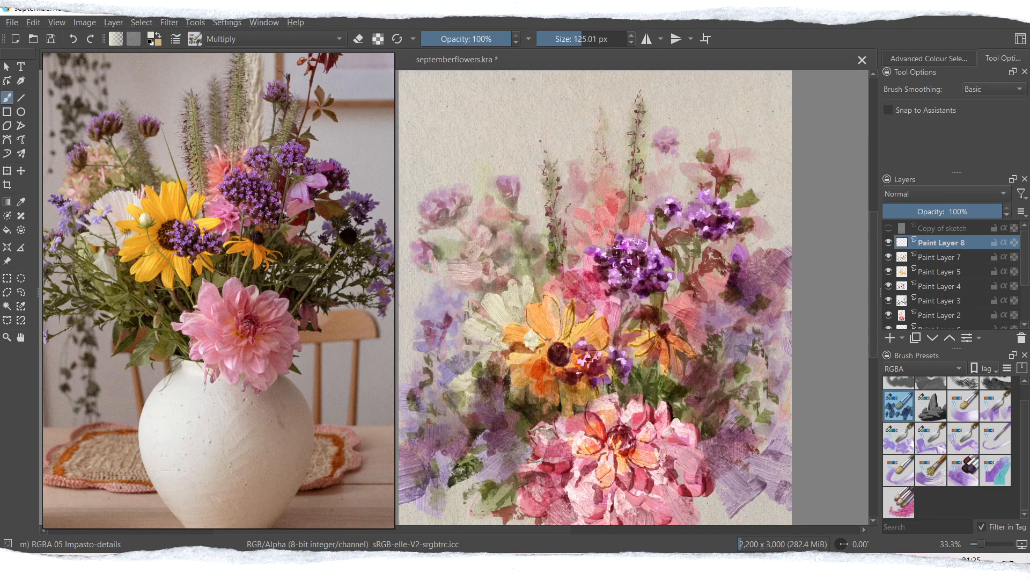
Step: Choose the RGBA-wet 04 Flat Dirty Tilt brush at about 30 px in olive green and add a Multiply layer above Paint Layer 8
click(931, 438)
click(152, 36)
click(478, 198)
click(431, 202)
click(576, 400)
click(890, 337)
click(945, 194)
click(907, 183)
click(562, 42)
Step: Paint thin dark stems beneath the yellow flower and through the lower-left foliage, undoing the last three strokes
drag(525, 340, 567, 419)
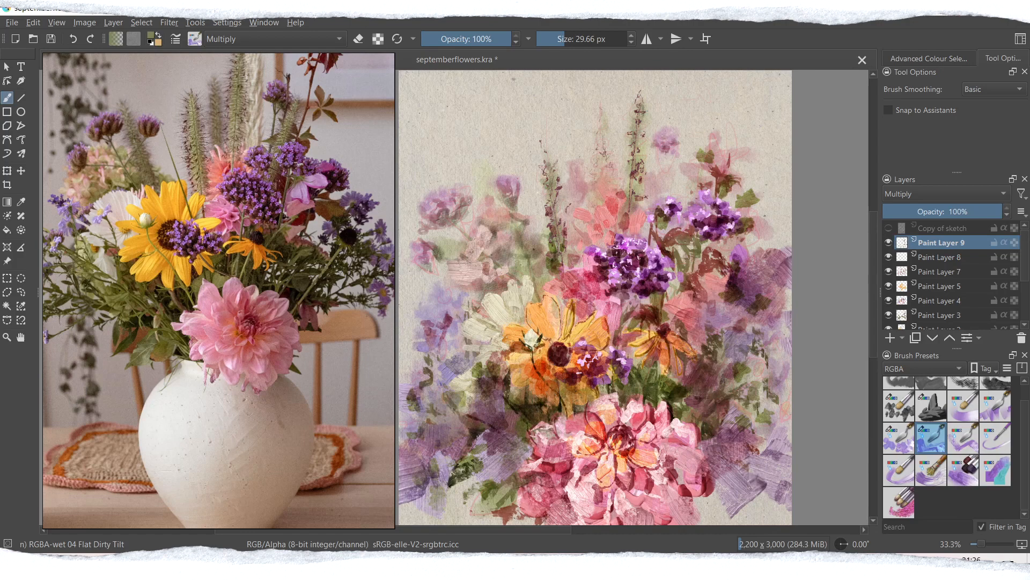
drag(421, 385, 425, 419)
drag(408, 421, 471, 437)
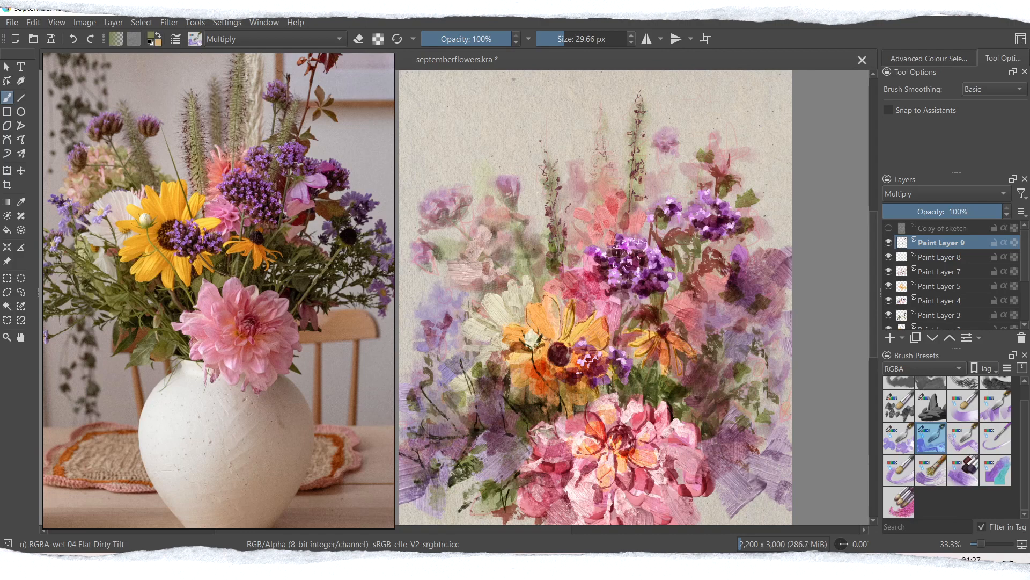
drag(875, 279, 875, 295)
key(ctrl+z)
key(ctrl+z)
key(ctrl+z)
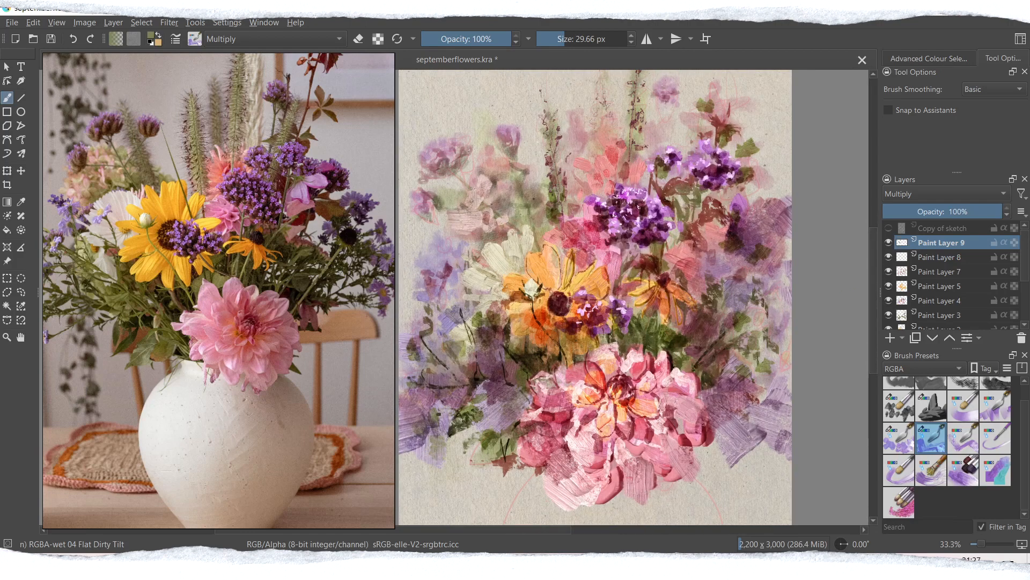
Step: Paint thin dark stems among the right-hand foliage and orange flower, and compare with Paint Layer 9 hidden
drag(724, 278, 685, 337)
drag(703, 304, 687, 326)
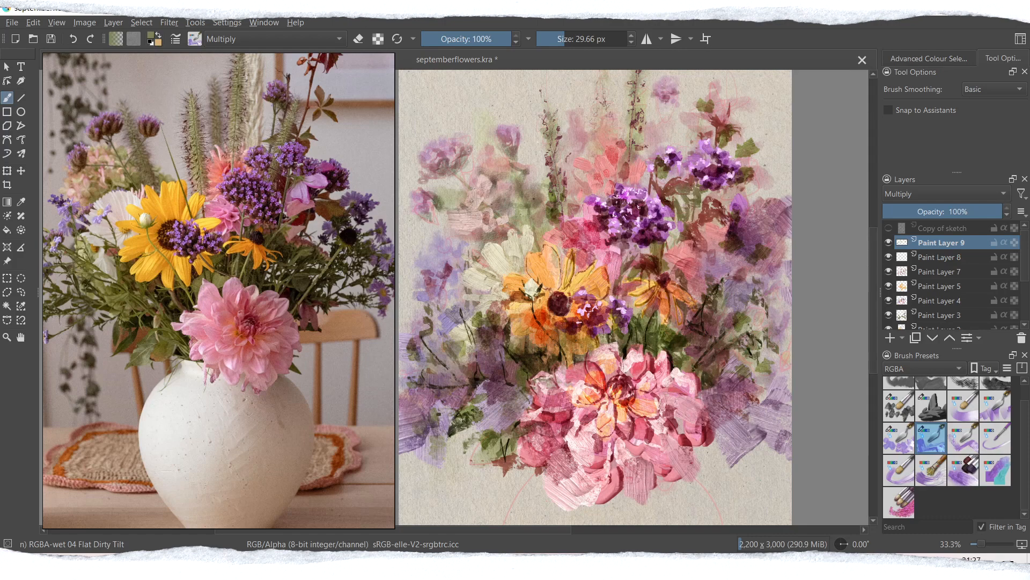
click(889, 242)
click(889, 242)
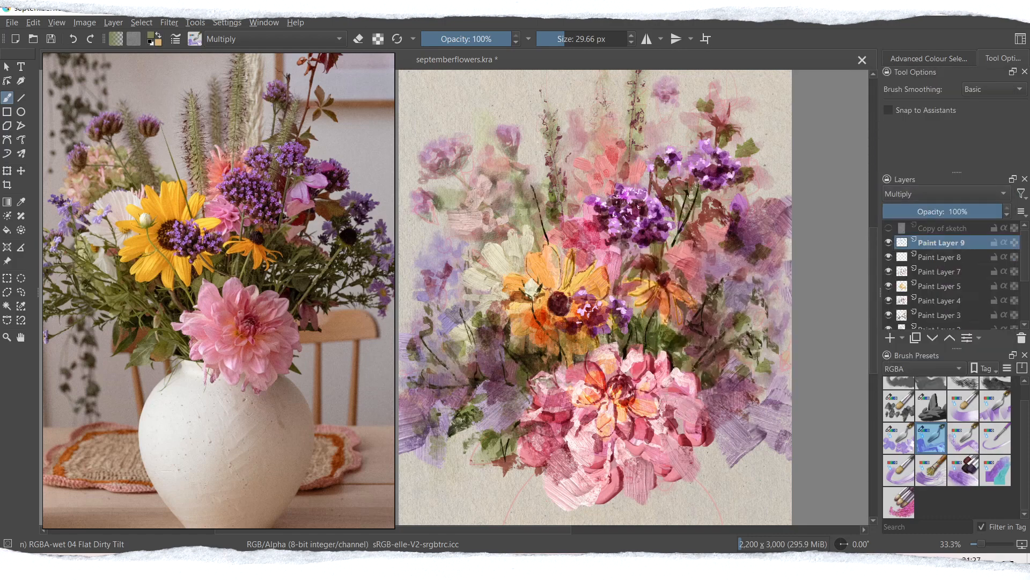
drag(632, 288, 629, 324)
click(576, 42)
drag(558, 171, 565, 223)
key(ctrl+z)
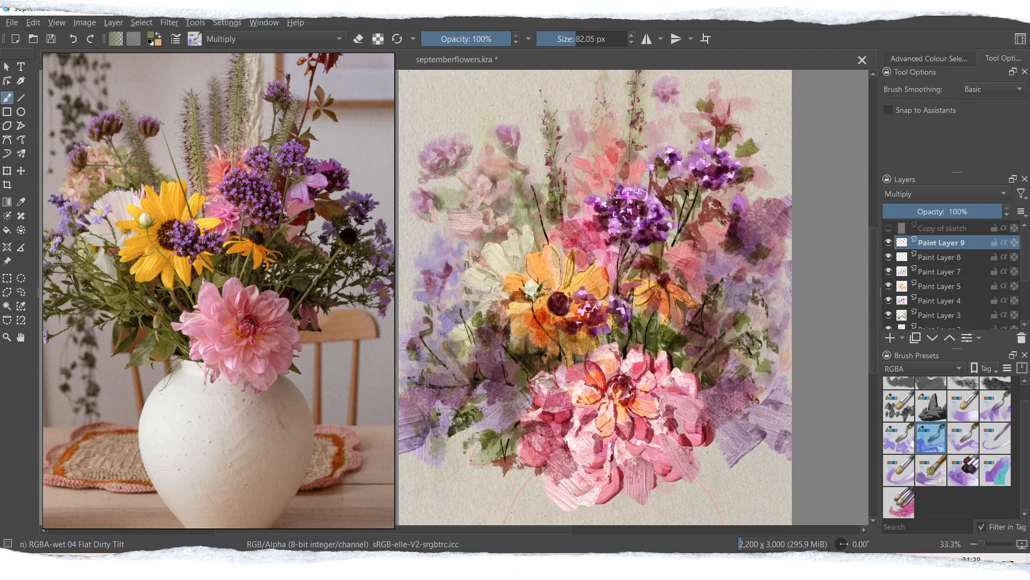
Step: Enlarge the brush and paint dark leaf strokes around the dahlia and the right-hand foliage, undoing the last two
click(589, 41)
mouse_move(639, 320)
mouse_down()
mouse_move(627, 345)
mouse_move(667, 351)
mouse_up()
drag(508, 351, 529, 377)
drag(581, 384, 588, 414)
drag(772, 367, 743, 372)
mouse_move(713, 390)
mouse_down()
mouse_move(720, 440)
mouse_move(709, 483)
mouse_move(664, 497)
mouse_up()
key(ctrl+z)
key(ctrl+z)
Step: Set the brush to about 79 px and add dark leaf strokes beside the white flower and in the right-hand violet foliage
click(575, 41)
drag(494, 227, 510, 254)
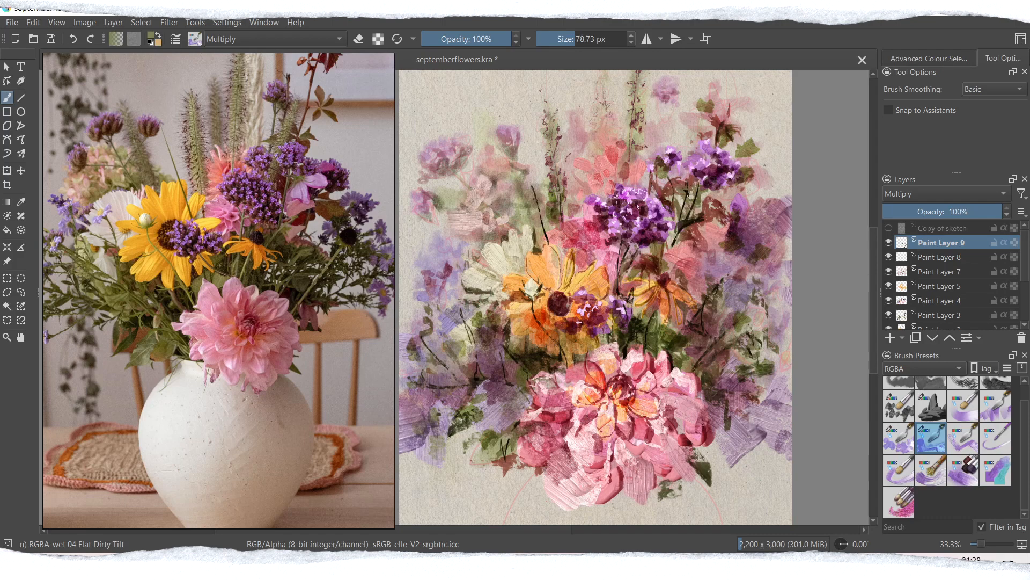
drag(711, 274, 749, 308)
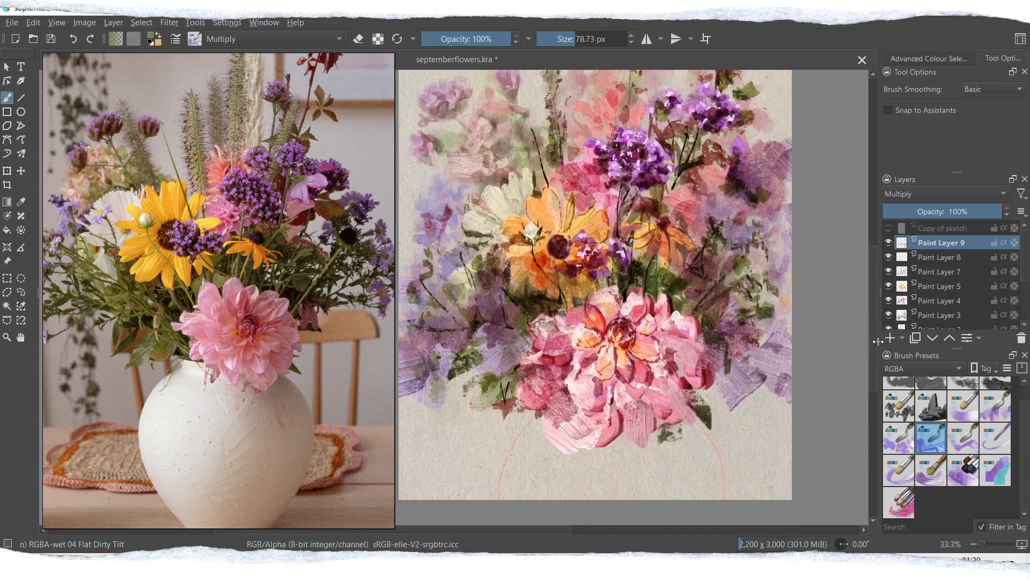
Step: Select Paint Layer 8, pick a pale yellow and switch back to the RGBA 05 Impasto-details brush
click(931, 260)
click(158, 35)
click(151, 36)
click(424, 227)
click(575, 401)
click(907, 409)
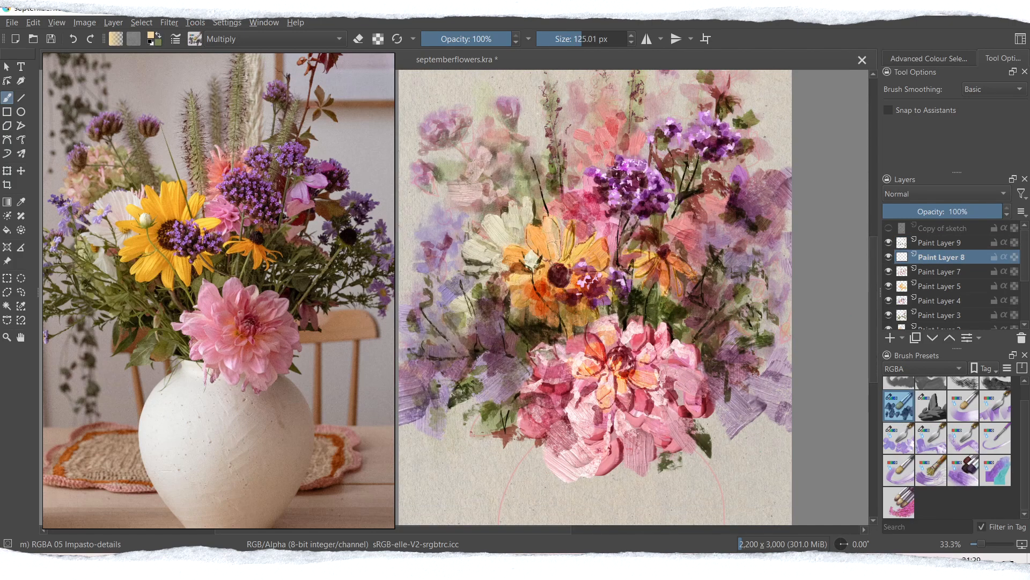
Step: Pick a stronger yellow and, at about 205 px, paint highlights on the petals of the yellow and small orange flowers
click(152, 36)
click(439, 226)
click(445, 226)
click(575, 401)
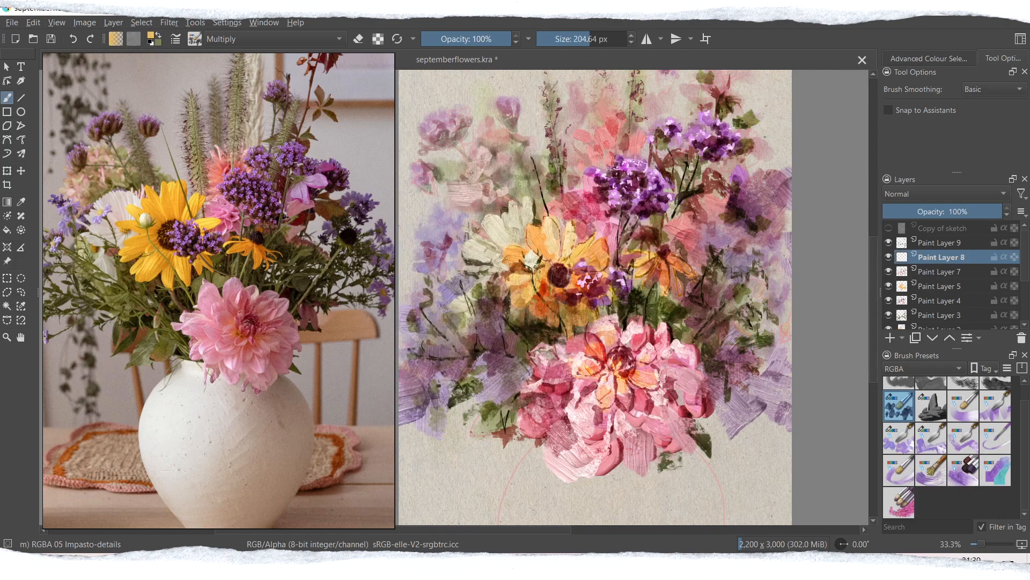
drag(593, 259, 582, 269)
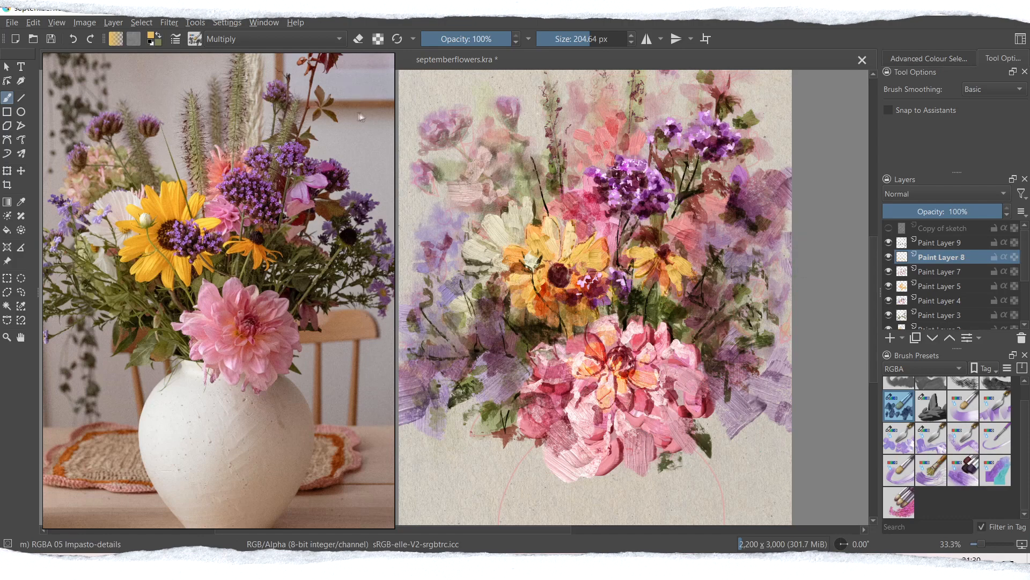
Step: Pick an orchid pink and paint impasto petals to the right of the central purple flower cluster at about 205 px
click(151, 36)
click(415, 243)
click(434, 224)
click(574, 401)
drag(686, 208, 710, 224)
drag(674, 210, 699, 195)
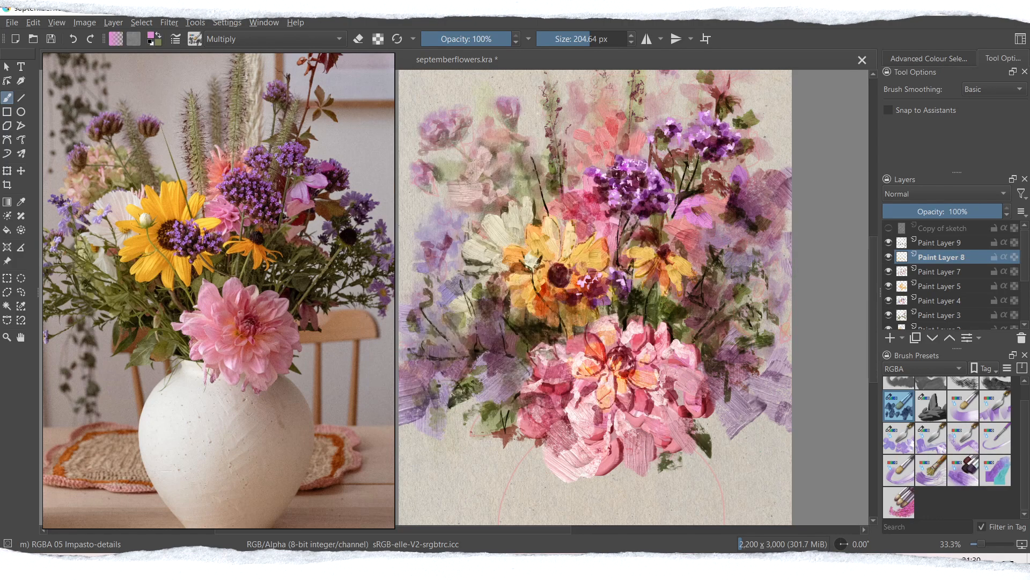
Step: Enlarge the brush to about 321 px and add orchid pink petals around the small orange flower and above the white flower
click(598, 39)
drag(697, 248, 719, 254)
drag(747, 262, 722, 253)
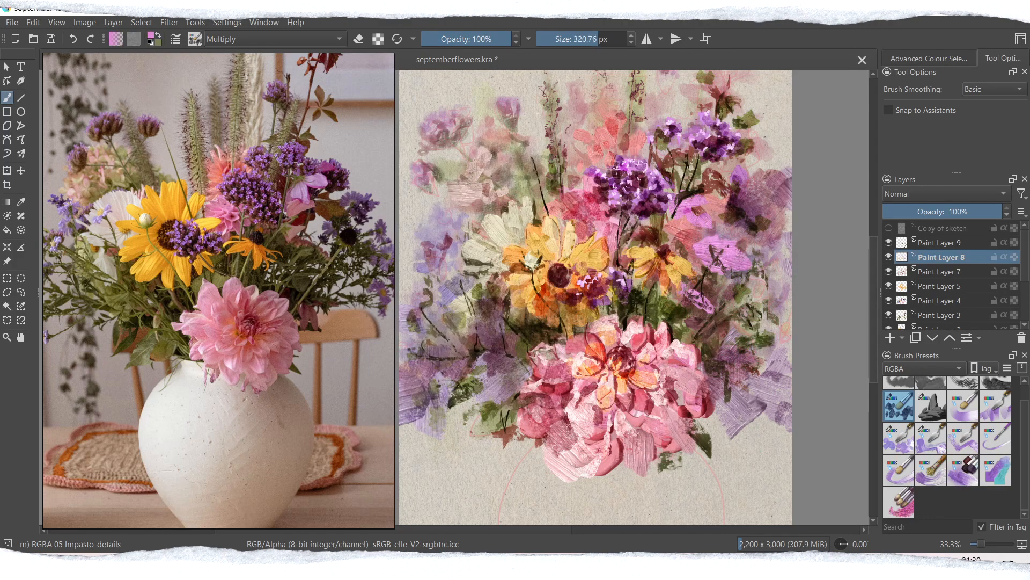
drag(675, 314, 695, 300)
drag(699, 322, 711, 303)
drag(534, 189, 553, 198)
Step: Pick a softer pink and paint broad petals right of the orange flower and above the central purple cluster
click(151, 35)
click(405, 235)
click(575, 401)
drag(690, 227, 729, 249)
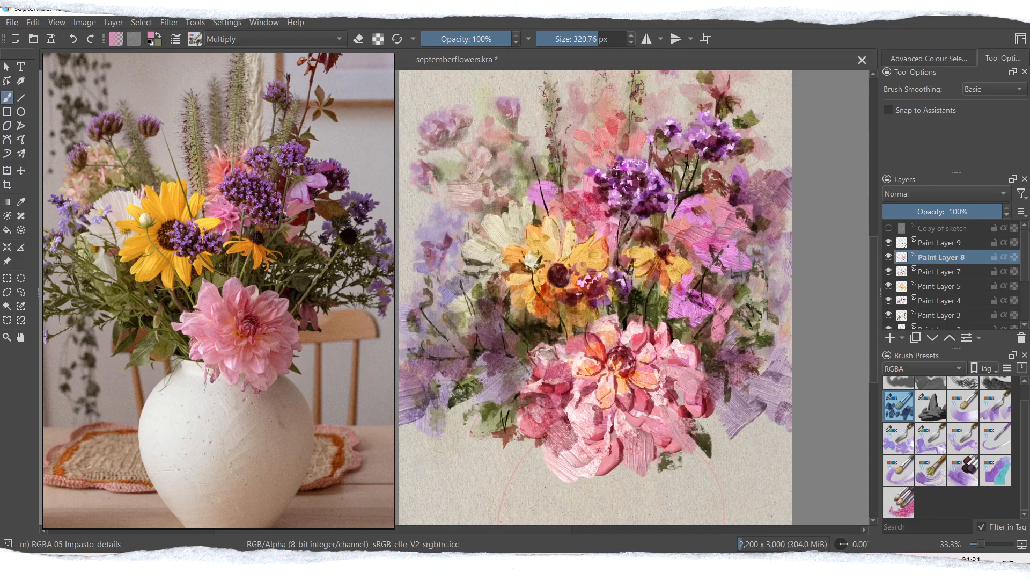
drag(734, 285, 768, 290)
drag(596, 147, 598, 171)
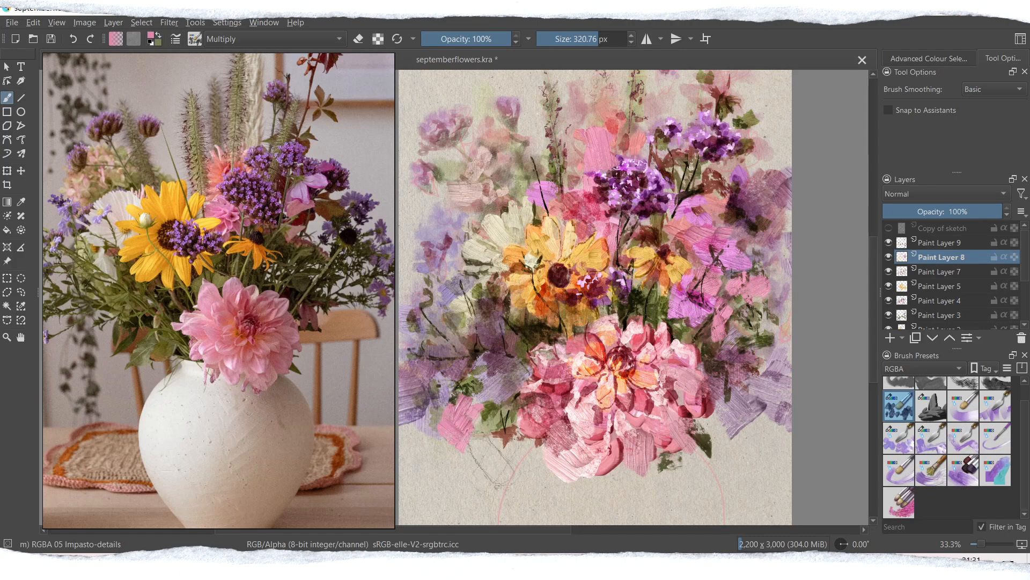
Step: Adjust the brush size and scatter pink strokes through the foliage on both sides of the dahlia
click(607, 39)
mouse_move(462, 405)
mouse_down()
mouse_move(475, 422)
mouse_move(460, 448)
mouse_up()
drag(515, 437, 503, 453)
drag(759, 413, 781, 415)
drag(754, 370, 770, 377)
drag(430, 409, 468, 384)
drag(499, 368, 514, 349)
Step: Soften the new pink patches with the 200 px WaterC Water-Pattern brush and save the painting
click(923, 369)
click(905, 429)
click(996, 502)
drag(473, 416, 455, 453)
drag(725, 311, 709, 325)
drag(725, 221, 709, 241)
drag(703, 202, 689, 221)
drag(583, 124, 596, 129)
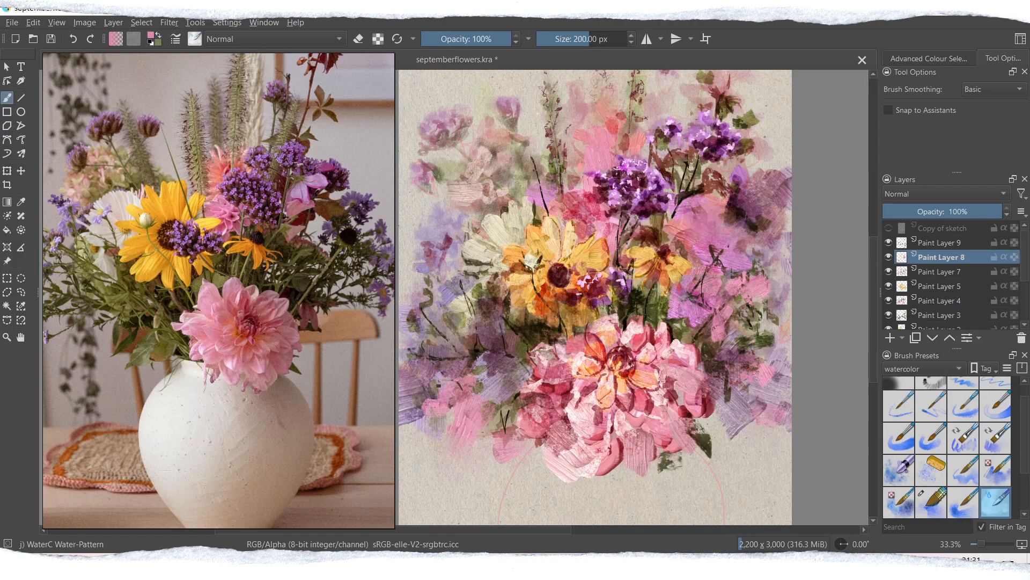
key(ctrl+s)
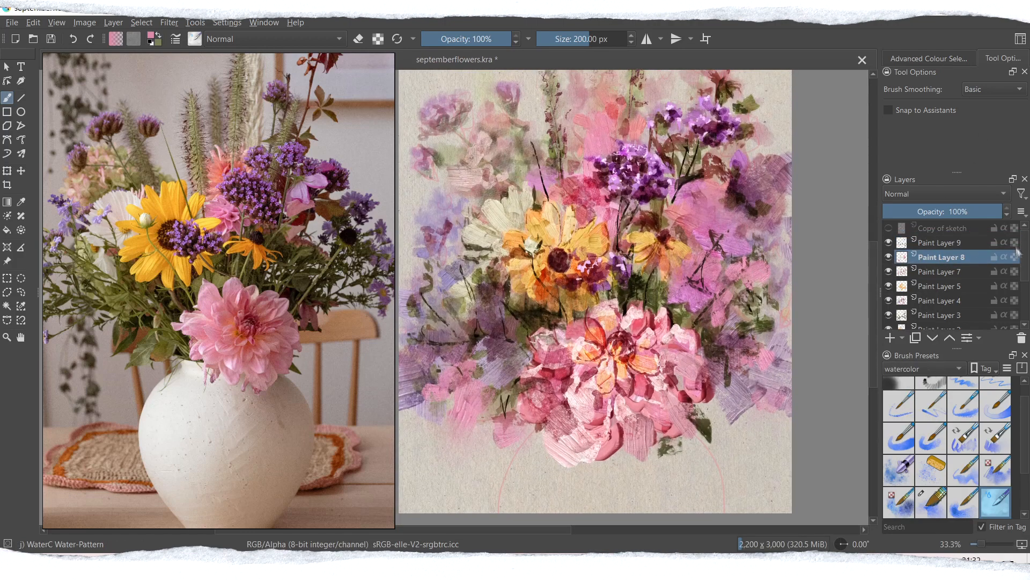
Step: Paint a cream vase below the dahlia on Paint Layer 10, beneath the sketch, with the RGBA 06 Rock brush
click(920, 370)
click(896, 325)
click(931, 406)
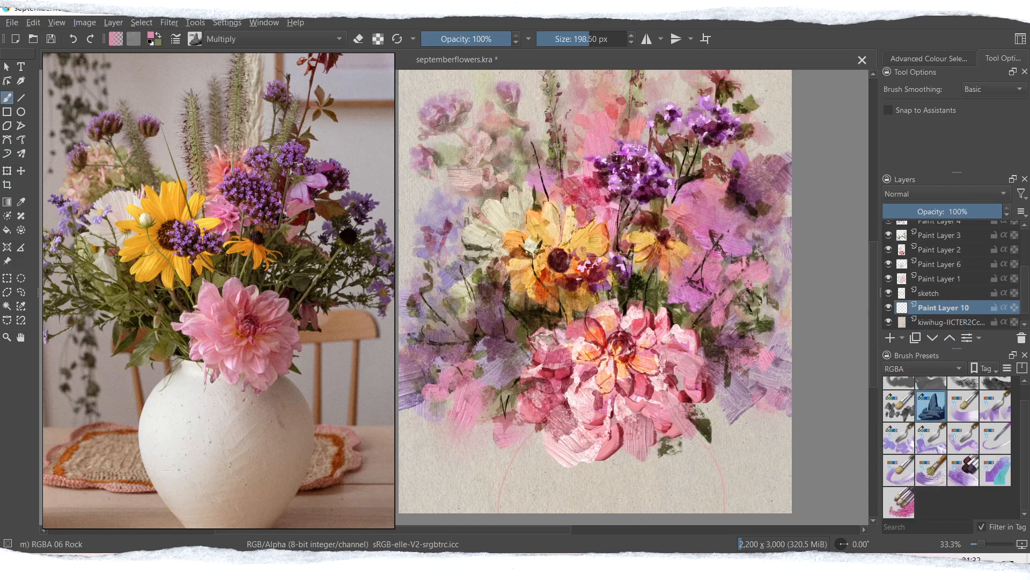
click(153, 37)
click(403, 183)
click(423, 225)
click(418, 224)
click(575, 400)
mouse_move(558, 472)
mouse_down()
mouse_move(548, 483)
mouse_move(672, 474)
mouse_move(709, 517)
mouse_move(704, 541)
mouse_up()
Step: Change the brush's blending mode and shade the cream vase across its body and along its right edge
click(275, 39)
click(242, 51)
mouse_move(539, 530)
mouse_down()
mouse_move(561, 530)
mouse_move(524, 530)
mouse_up()
mouse_move(585, 494)
mouse_down()
mouse_move(601, 510)
mouse_move(658, 494)
mouse_up()
drag(692, 461, 644, 494)
drag(740, 466, 751, 499)
drag(703, 462, 719, 499)
mouse_move(740, 456)
mouse_down()
mouse_move(692, 477)
mouse_move(756, 504)
mouse_move(724, 494)
mouse_up()
mouse_move(705, 456)
mouse_down()
mouse_move(702, 510)
mouse_move(698, 467)
mouse_up()
drag(730, 461, 722, 502)
Step: Switch to the RGBA 05 Impasto-details brush and add a new paint layer above Paint Layer 10
scroll(947, 445, up, 1)
click(898, 424)
click(890, 338)
click(151, 36)
click(429, 215)
click(575, 401)
drag(523, 437, 483, 488)
key(ctrl+z)
drag(510, 456, 539, 469)
key(ctrl+z)
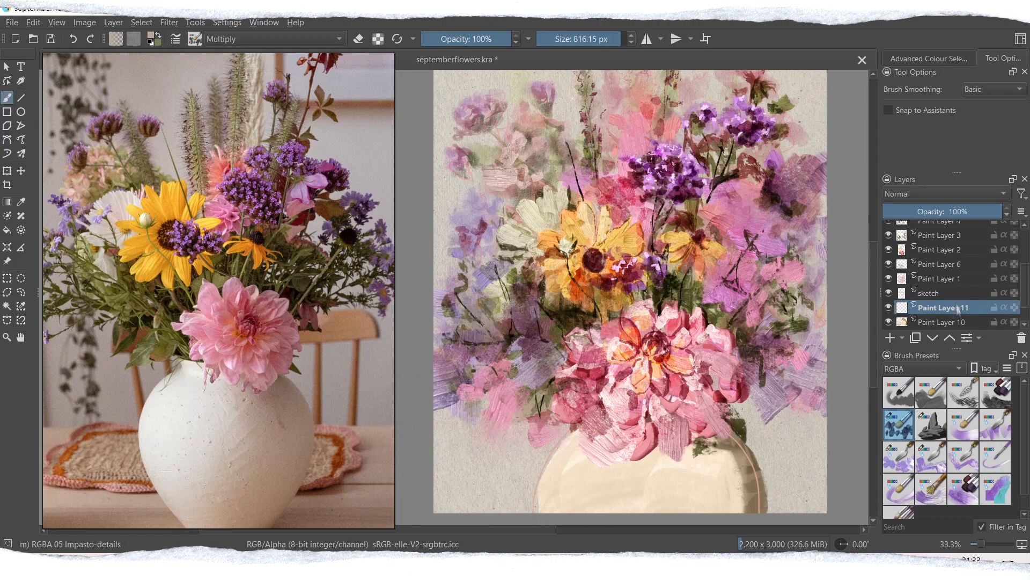
Step: Move Paint Layer 11 above Paint Layer 9 as a Multiply layer and pick a light pink brush colour
drag(958, 303, 954, 221)
click(152, 36)
click(419, 226)
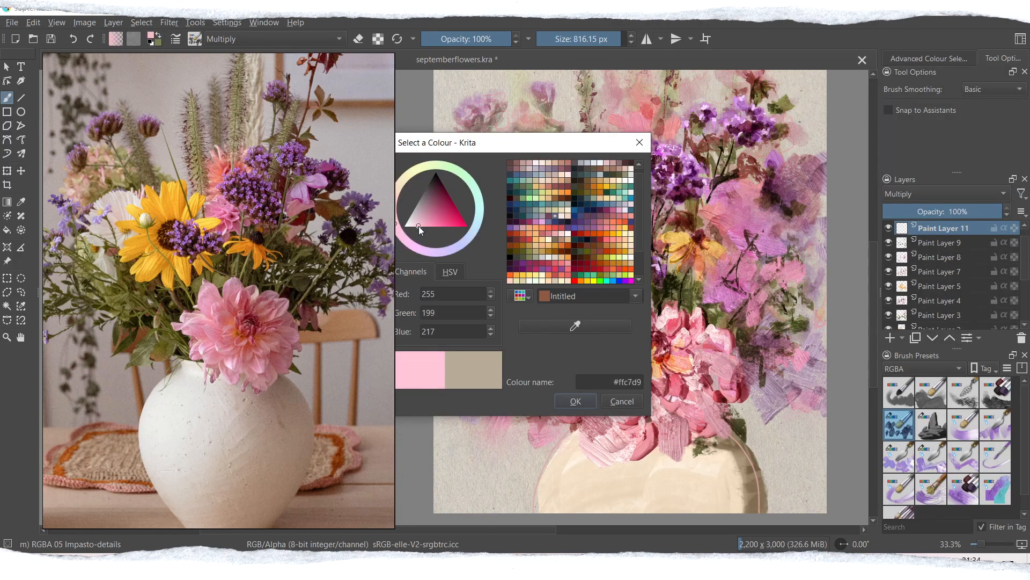
click(423, 220)
click(576, 401)
drag(451, 429, 542, 478)
drag(547, 429, 598, 504)
drag(537, 407, 595, 472)
drag(488, 427, 456, 467)
drag(800, 419, 768, 499)
drag(746, 424, 732, 504)
key(ctrl+z)
key(ctrl+z)
key(ctrl+z)
key(ctrl+z)
key(ctrl+z)
drag(478, 446, 611, 467)
Step: Set the brush to 1000 px and paint wide pink bristle strokes across the lower-left background and the vase's left side
key(ctrl+z)
drag(617, 39, 627, 39)
drag(477, 440, 579, 440)
drag(483, 478, 606, 472)
Step: Paint wide pink bristle strokes over the vase's right side and the lower-right background, undoing the unwanted ones
key(ctrl+z)
key(ctrl+z)
drag(569, 408, 466, 434)
drag(574, 440, 529, 491)
drag(784, 414, 719, 494)
key(ctrl+z)
drag(800, 414, 783, 483)
mouse_move(724, 440)
mouse_down()
mouse_move(732, 504)
mouse_move(805, 472)
mouse_up()
key(ctrl+z)
key(ctrl+z)
drag(719, 461, 660, 499)
drag(762, 418, 810, 445)
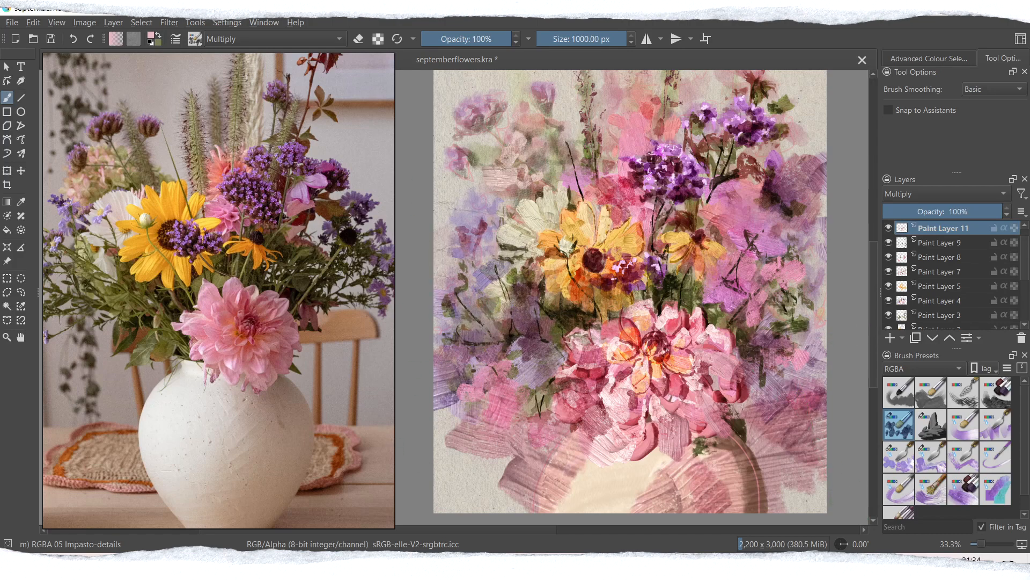
Step: Extend the wide pink bristle strokes into the upper-left and upper-right background of the painting
scroll(867, 297, up, 5)
key(ctrl+minus)
key(ctrl+minus)
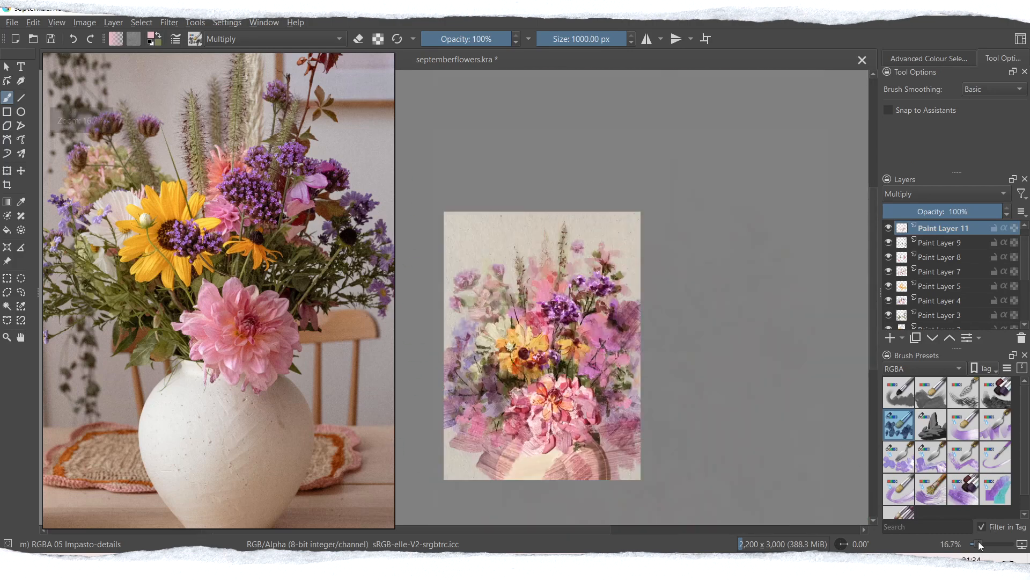
key(ctrl+plus)
drag(873, 279, 873, 311)
click(888, 228)
click(889, 228)
drag(464, 99, 450, 268)
drag(665, 94, 730, 115)
mouse_move(555, 96)
mouse_down()
mouse_move(515, 145)
mouse_move(491, 99)
mouse_up()
drag(722, 139, 709, 225)
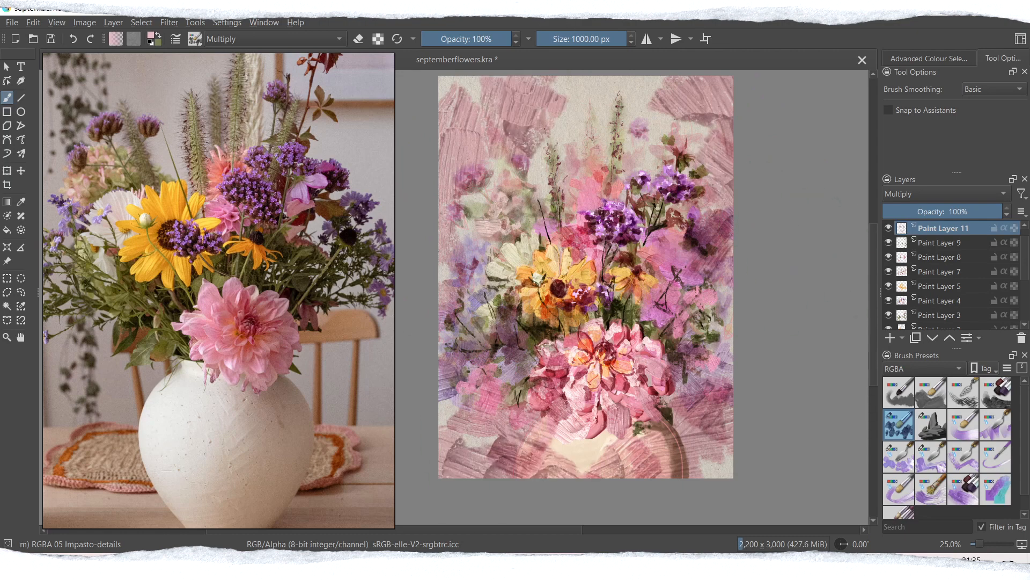
Step: Duplicate Paint Layer 11 at 60% opacity and set the copy's blending mode to Burn
click(946, 211)
click(915, 337)
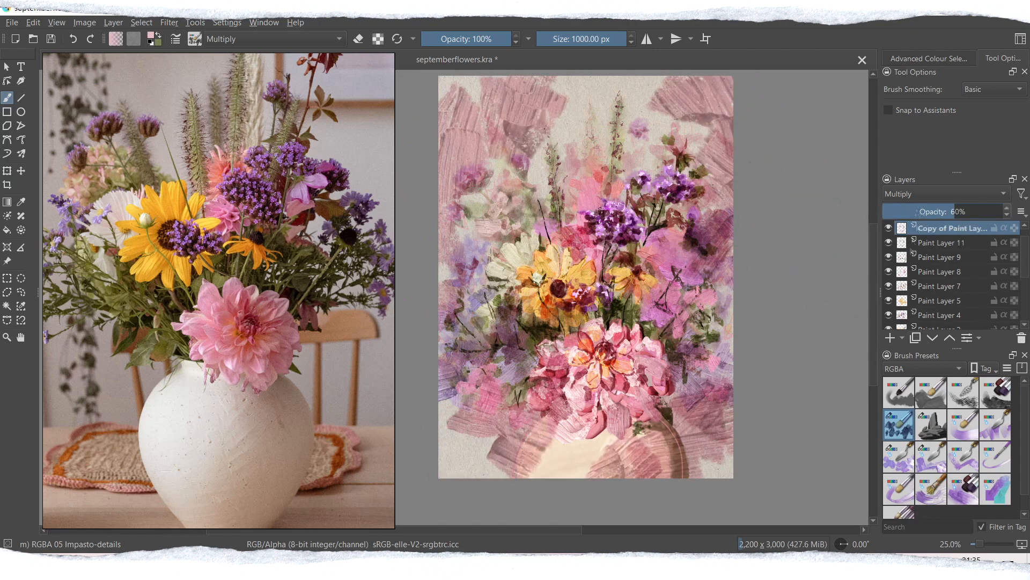
click(920, 193)
click(917, 212)
click(916, 194)
click(914, 127)
click(917, 193)
click(909, 161)
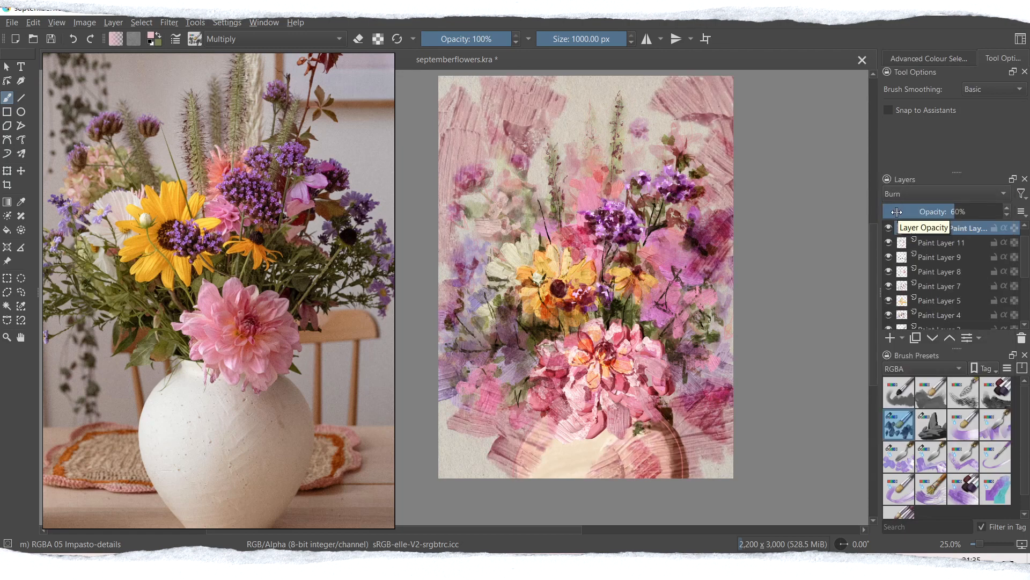
Step: Toggle Paint Layer 10's visibility to compare the composition with and without the vase
scroll(888, 285, down, 3)
click(889, 293)
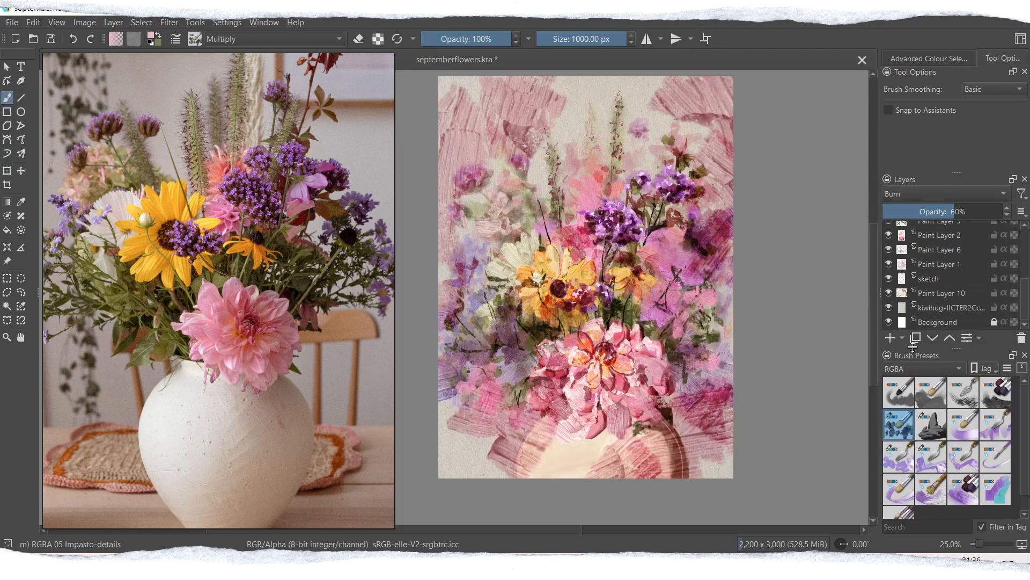
click(888, 293)
click(889, 293)
click(889, 293)
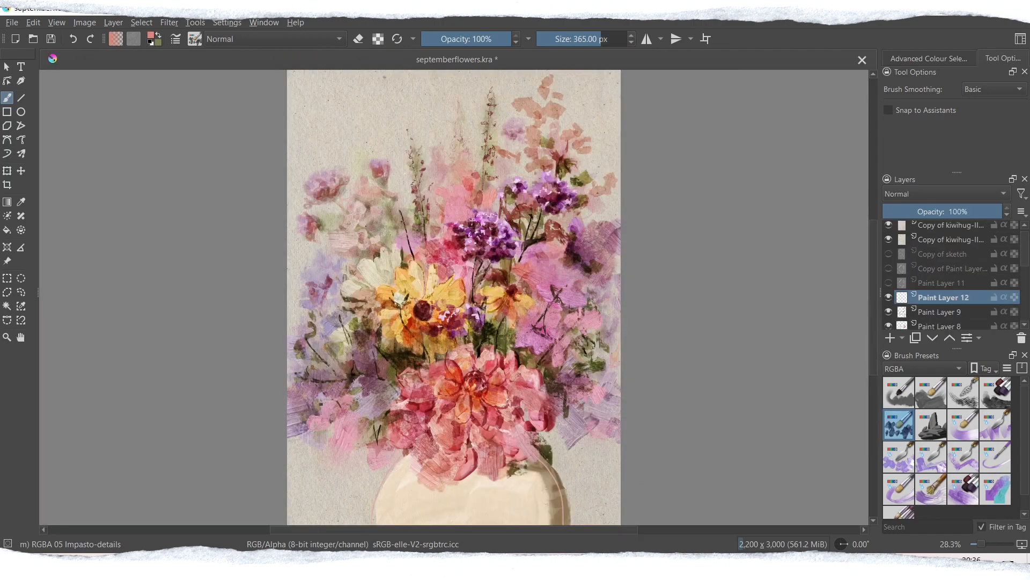
drag(317, 424, 335, 456)
mouse_move(301, 445)
mouse_down()
mouse_move(322, 485)
mouse_move(356, 499)
mouse_up()
drag(382, 432, 349, 451)
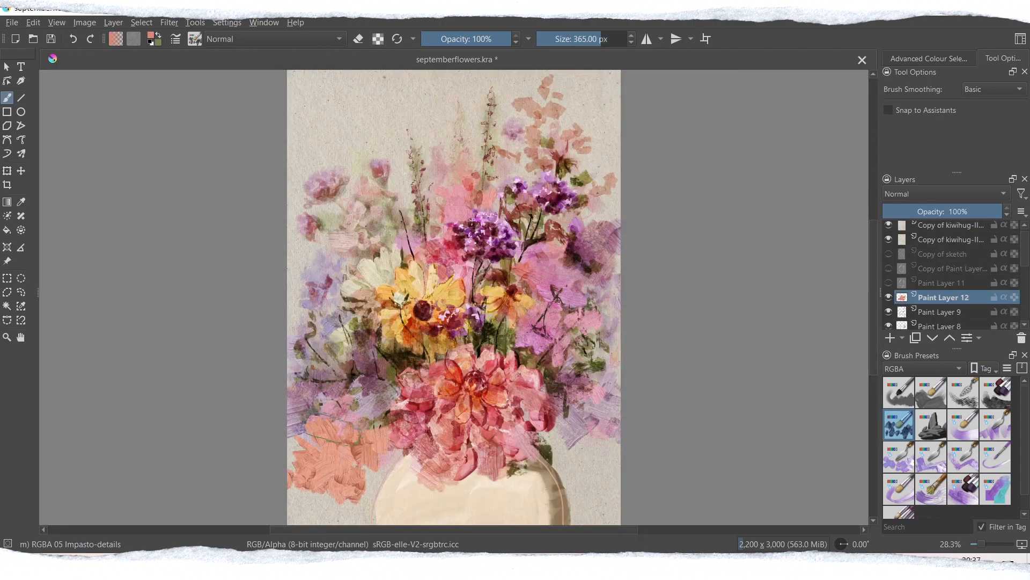
key(ctrl+z)
key(ctrl+z)
key(ctrl+z)
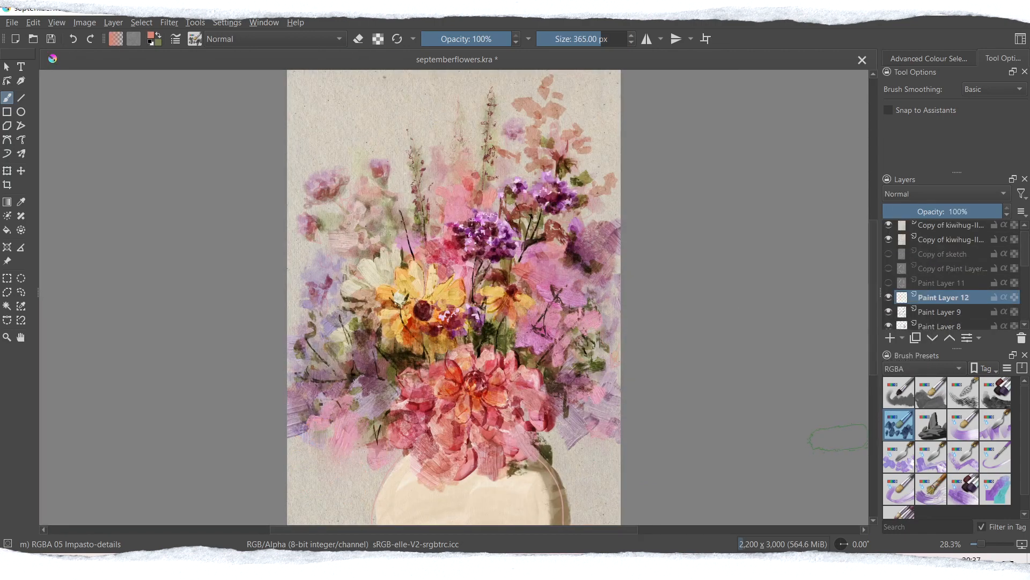
Step: Sample a mauve from the bouquet and paint 365 px impasto strokes on both sides of the vase's top on Paint Layer 12
drag(873, 372, 872, 383)
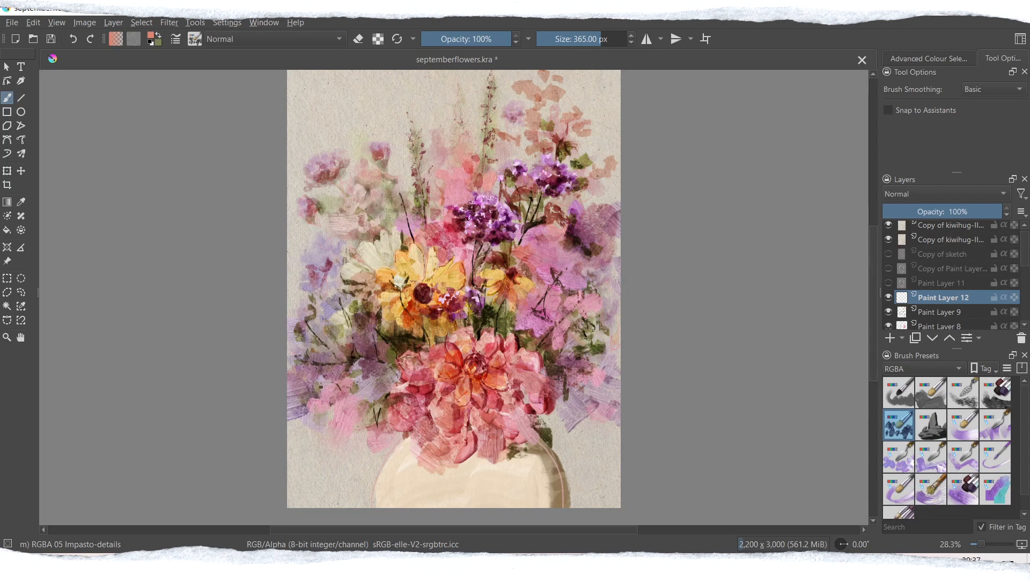
ctrl+click(546, 258)
drag(343, 445, 378, 473)
drag(393, 437, 340, 456)
drag(588, 397, 529, 442)
drag(553, 419, 562, 464)
Step: Try the RGBA-wet 03 Flat Dirty brush for mauve strokes beside the vase, undoing the one at the far left
drag(1026, 462, 1029, 480)
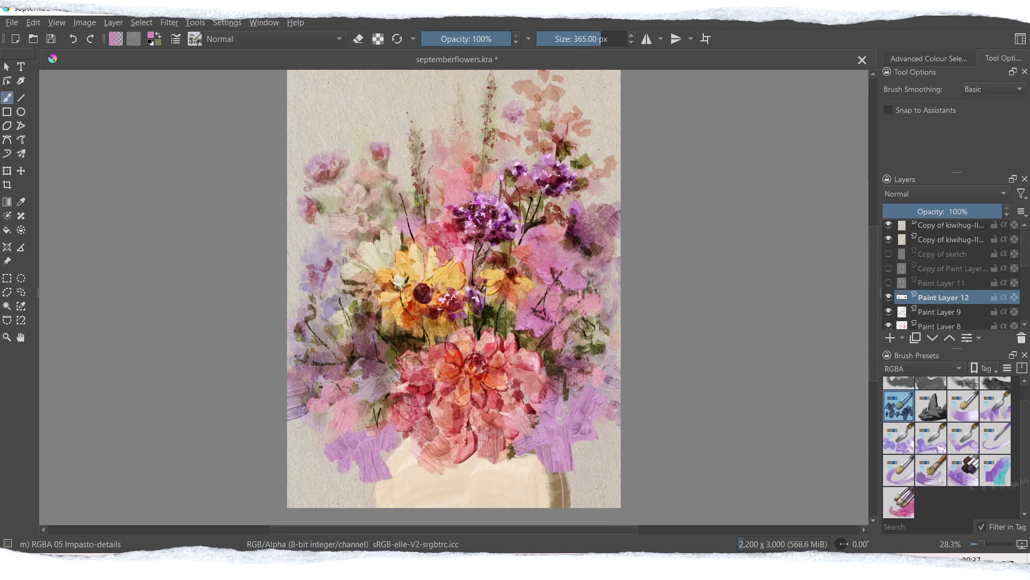
click(899, 438)
drag(306, 408, 324, 475)
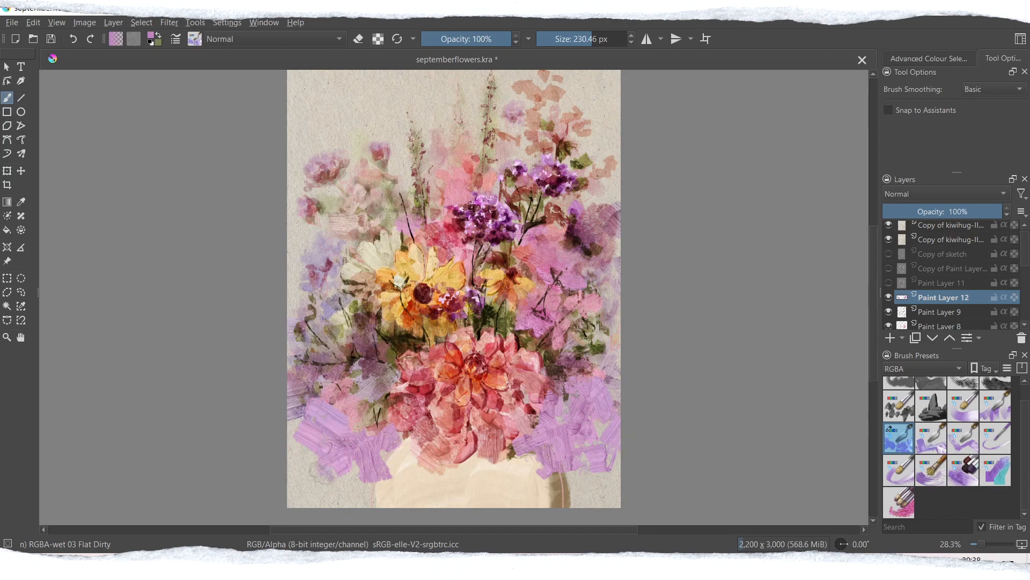
key(ctrl+z)
drag(374, 416, 371, 430)
Step: Return to the RGBA 05 Impasto-details brush in Multiply mode and try a stroke at the painting's right edge
drag(1025, 456, 1026, 440)
click(900, 425)
ctrl+click(423, 293)
click(236, 39)
click(232, 112)
drag(610, 410, 599, 437)
key(ctrl+z)
Step: Sample orange from the yellow flower and paint broad strokes of about 519 px in the lower-left background
ctrl+click(410, 290)
drag(300, 446, 316, 502)
key(ctrl+z)
drag(300, 456, 378, 456)
drag(317, 446, 295, 464)
drag(301, 392, 317, 451)
drag(330, 454, 325, 507)
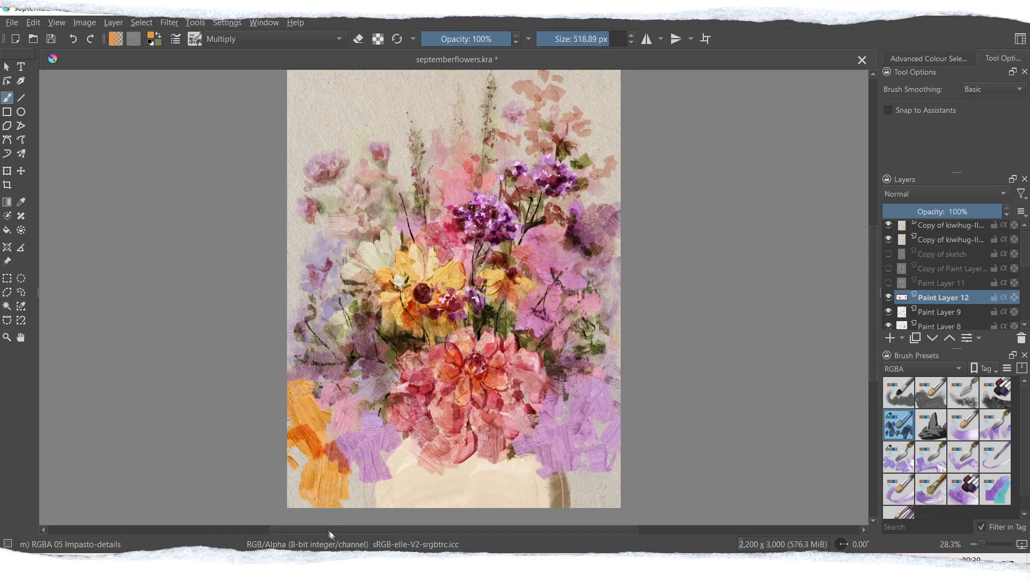
Step: Cover the vase with orange, olive green and pink patches and add olive green at the painting's right edge
drag(517, 448, 507, 504)
drag(477, 456, 556, 483)
drag(398, 438, 378, 499)
drag(352, 475, 394, 496)
drag(612, 406, 611, 443)
drag(609, 333, 601, 368)
key(ctrl+z)
ctrl+click(552, 302)
drag(424, 456, 464, 499)
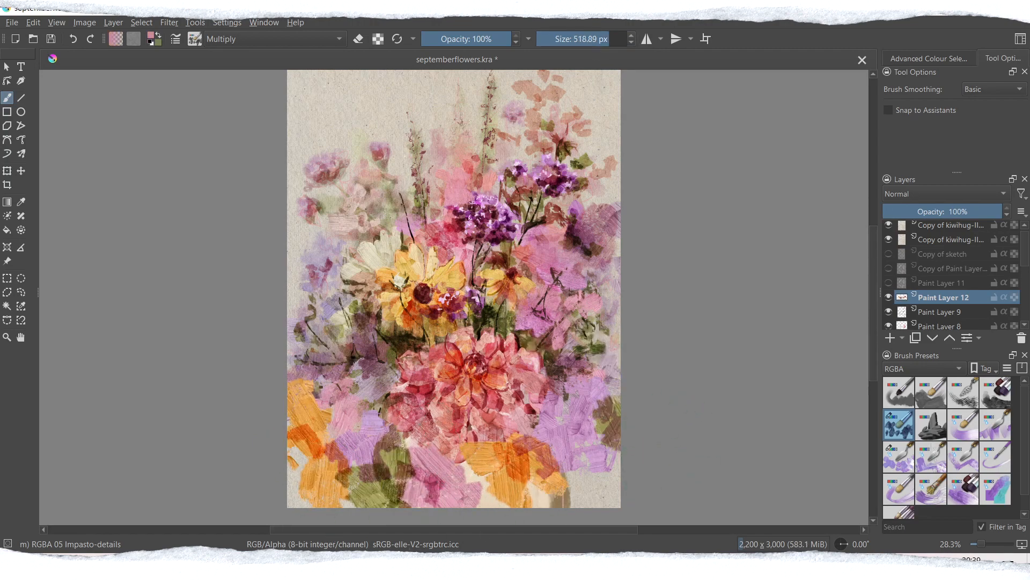
Step: Sample yellow from the small yellow flower and paint daisy petals below the dahlia with the RGBA 02 Thickpaint brush in Normal mode
click(899, 456)
ctrl+click(500, 279)
drag(512, 466, 520, 500)
click(931, 392)
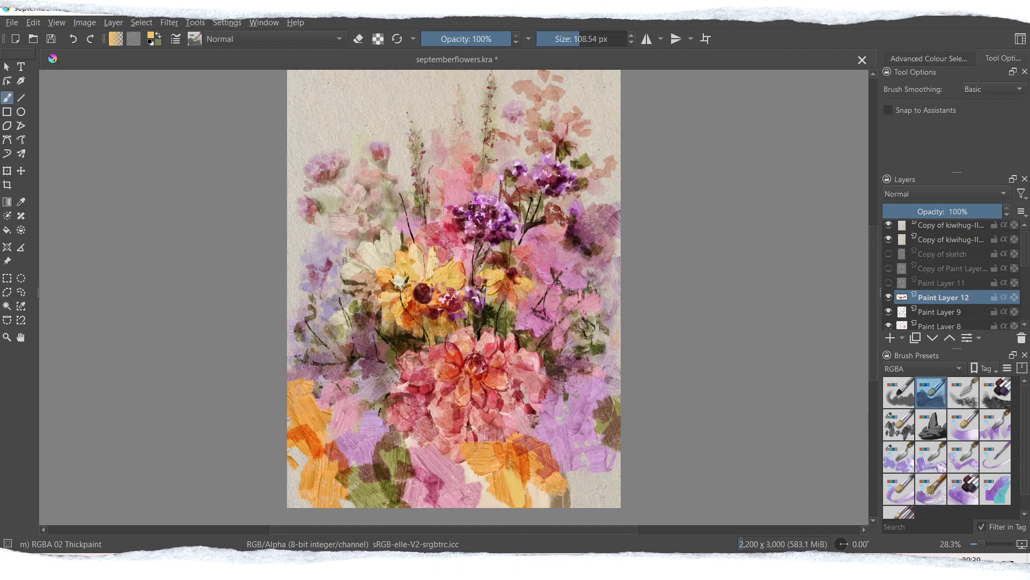
click(275, 38)
click(242, 115)
drag(550, 427, 513, 442)
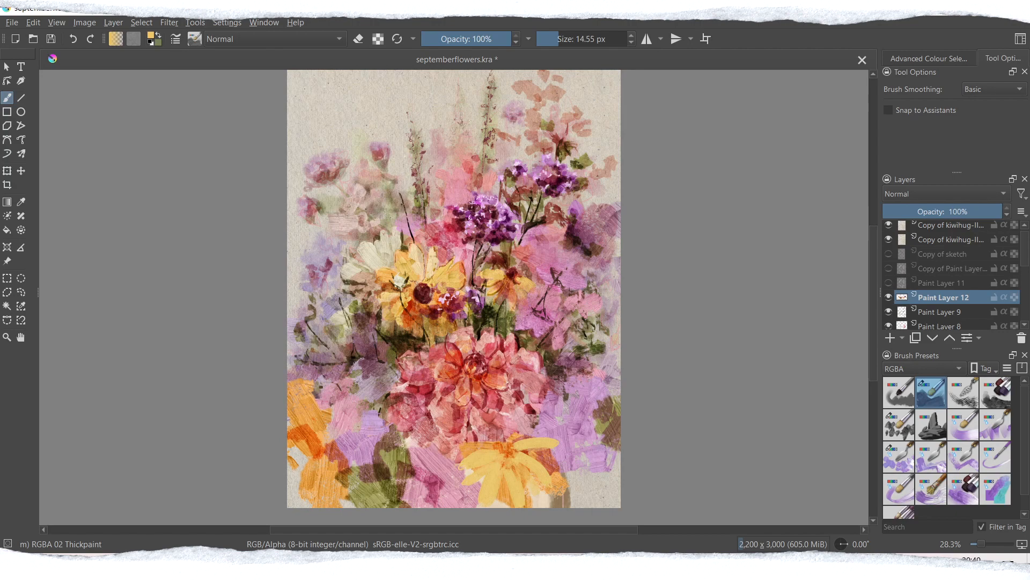
Step: Shade the new daisy's petals in Multiply mode and add a dark red centre with RGBA 05 Impasto-details at about 170 px
click(275, 39)
click(242, 113)
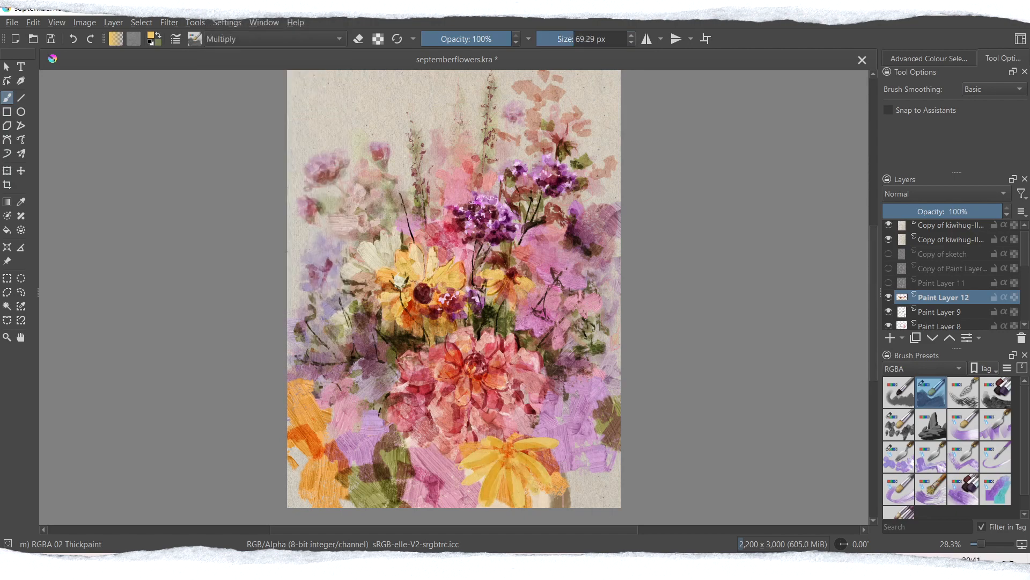
click(899, 424)
ctrl+click(452, 321)
click(587, 40)
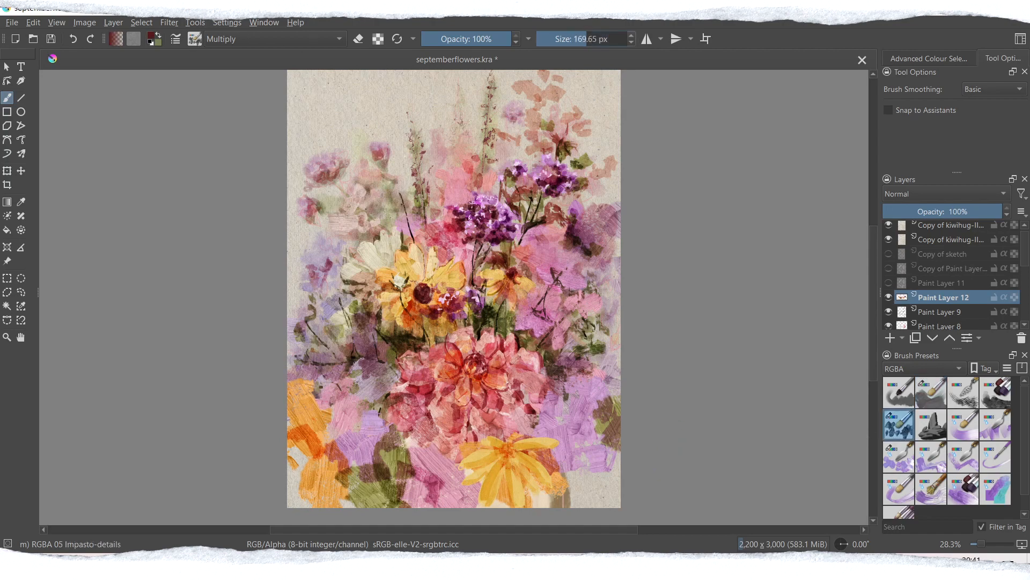
key(ctrl+z)
ctrl+click(420, 273)
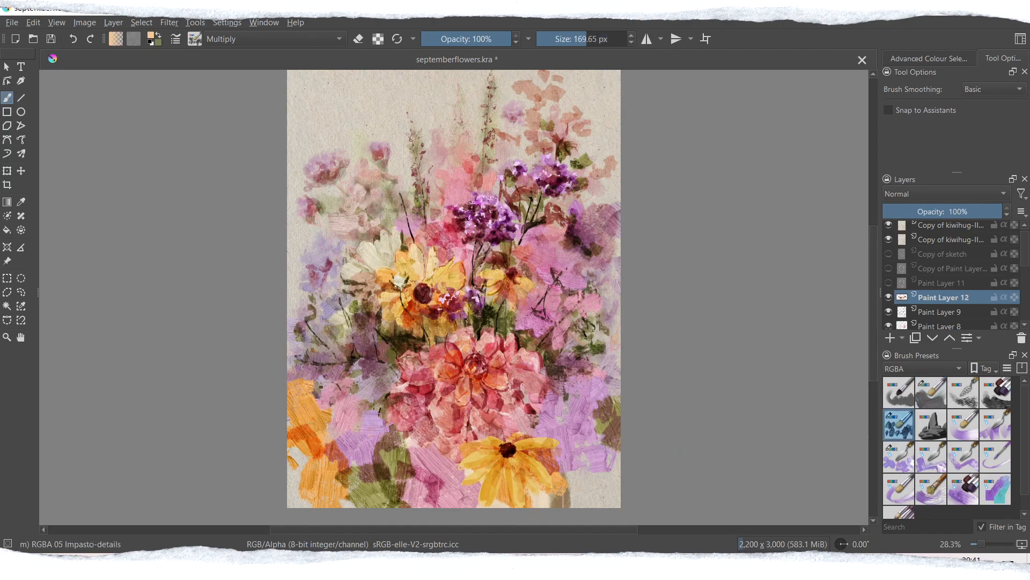
Step: Dab purple blossoms in Multiply mode at about 244 px on both sides of the new daisy, undoing one stroke
click(565, 419)
click(593, 422)
drag(571, 453, 609, 487)
key(ctrl+z)
click(568, 412)
click(609, 435)
click(602, 457)
click(343, 439)
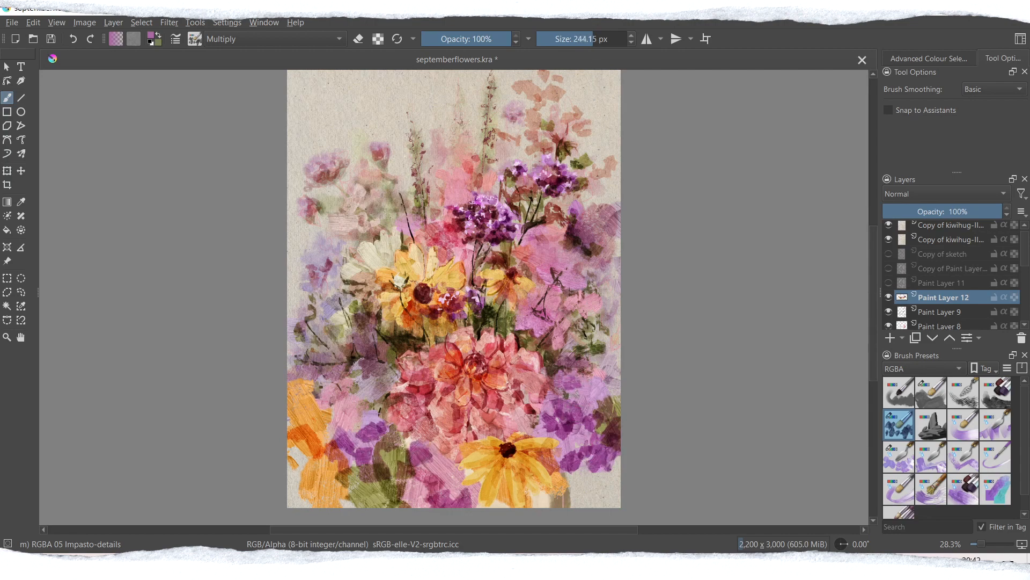
Step: Lighten the purple and orange patches along the lower painting with lavender dabs in Soft Light (SVG) mode
click(581, 382)
click(562, 411)
click(436, 468)
click(477, 471)
click(301, 398)
click(332, 413)
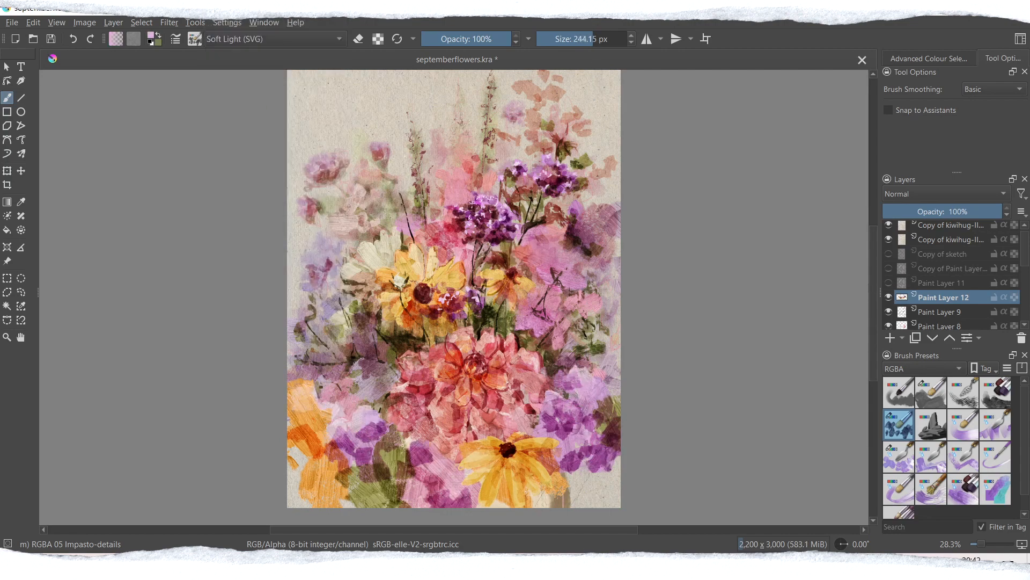
click(607, 390)
click(586, 466)
click(298, 462)
Step: Switch to Multiply mode at about 542 px and glaze pink over the lower-left orange patch and the painting's right edge
click(610, 40)
click(271, 41)
click(241, 166)
click(327, 466)
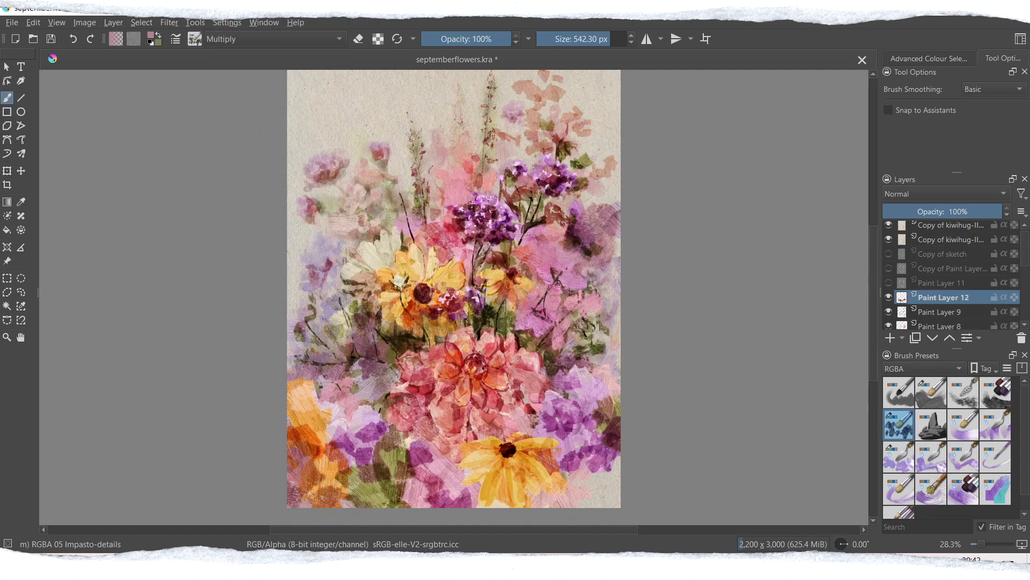
click(604, 279)
Step: Try pink strokes in Colour mode at 68% opacity and about 312 px over the lower-left orange patch
click(598, 39)
click(271, 40)
click(241, 124)
click(151, 35)
click(575, 401)
click(271, 39)
click(482, 39)
click(435, 452)
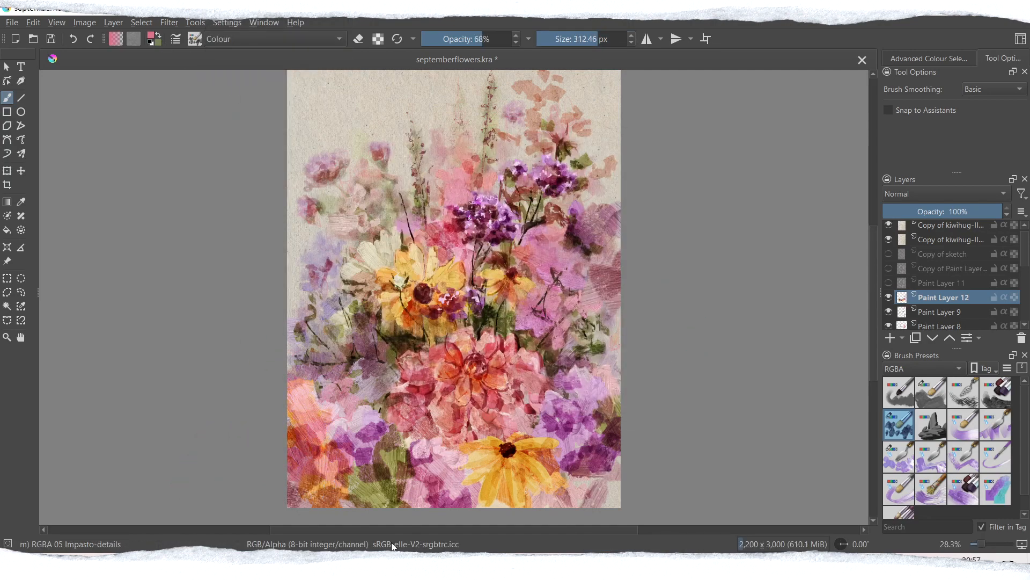
Step: Return to Normal mode at 100% opacity and 1000 px, and paint broad pink strokes over the lower yellow daisy
click(272, 39)
click(241, 123)
click(151, 35)
click(433, 206)
click(575, 401)
click(607, 39)
click(510, 40)
click(477, 465)
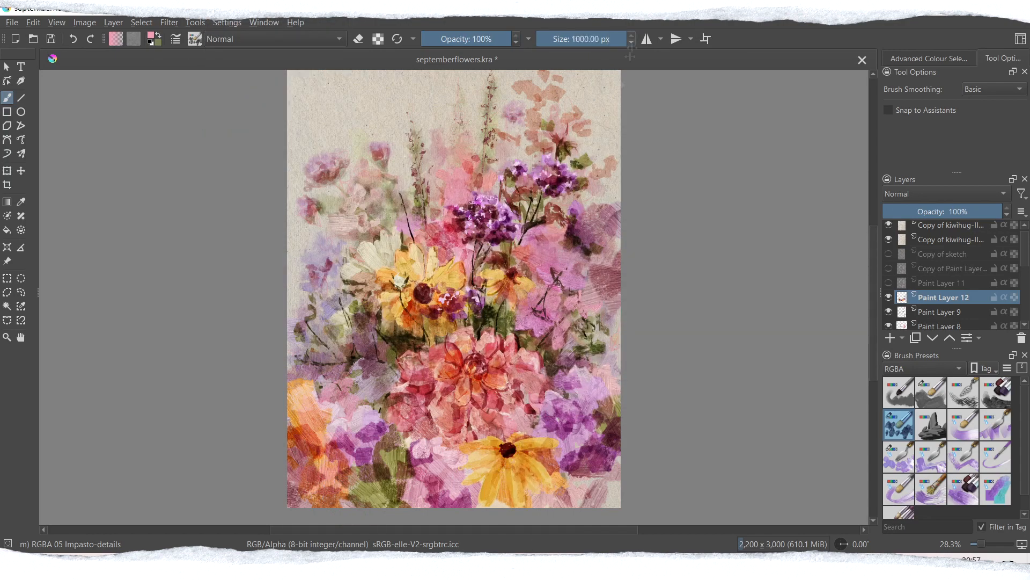
drag(515, 445, 552, 478)
click(308, 424)
click(317, 418)
Step: Cover the lower-left orange patch and the lower-right area with thick pink strokes of about 604 px, undoing one stroke
click(151, 35)
click(436, 212)
click(575, 401)
click(606, 39)
click(325, 421)
click(319, 445)
key(ctrl+z)
click(613, 39)
click(328, 470)
click(576, 459)
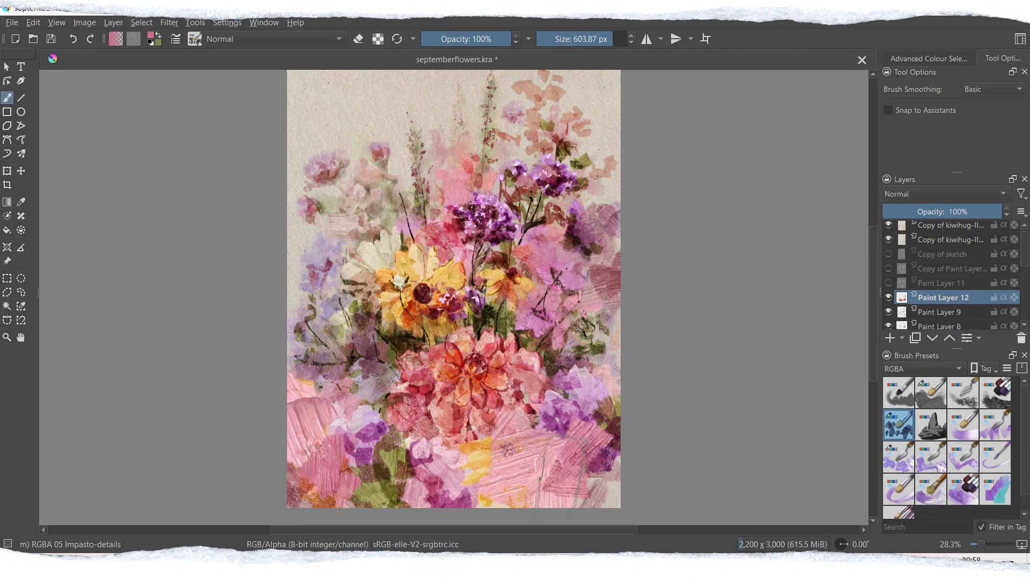
Step: Undo a trial stroke on the lower olive patch, switch to eraser mode and erase there and below the dahlia
ctrl+click(376, 258)
click(387, 470)
key(ctrl+z)
key(e)
click(388, 464)
click(369, 472)
click(360, 485)
click(379, 423)
click(475, 453)
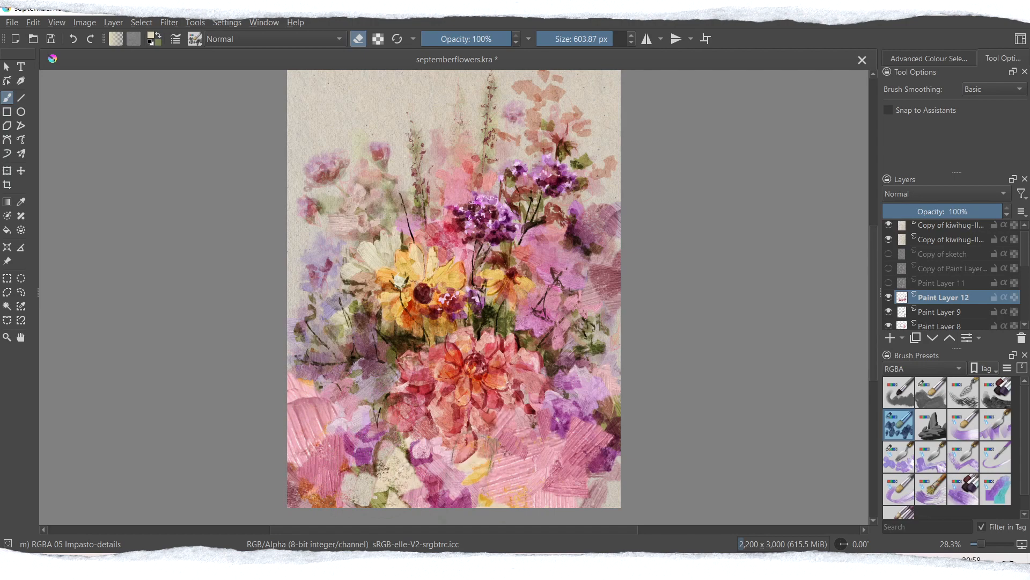
Step: Erase some paint over the lower-right purple blossoms and undo the two other trial erasures
click(493, 481)
key(ctrl+z)
click(597, 424)
click(582, 480)
key(ctrl+z)
Step: Choose the WaterC Water-Pattern brush from the watercolor presets at about 296 px and soften the patches around the lower dahlia
click(924, 368)
click(903, 411)
scroll(947, 445, down, 5)
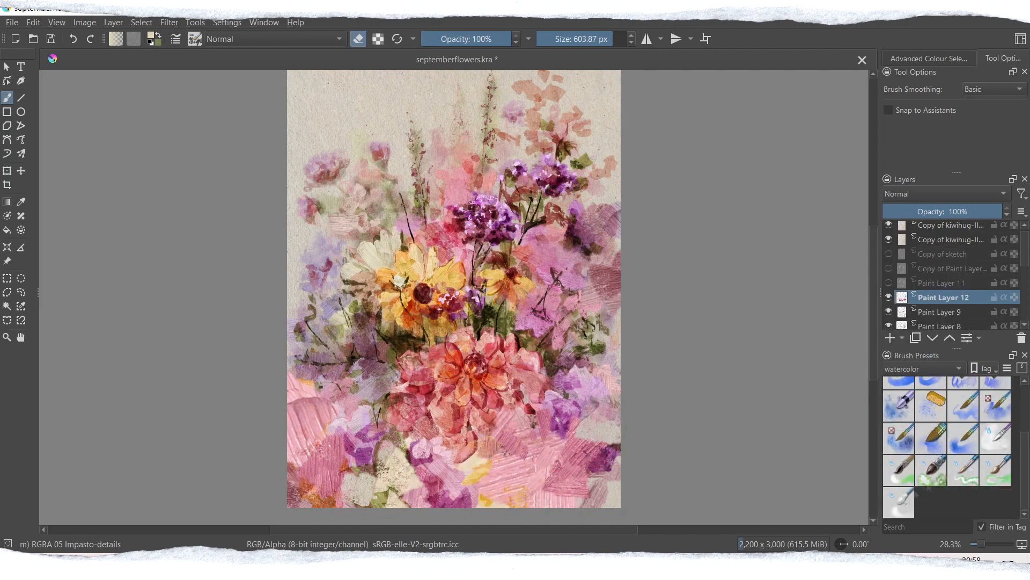
click(995, 438)
click(597, 40)
drag(569, 394, 560, 421)
drag(469, 467, 466, 491)
drag(389, 434, 376, 466)
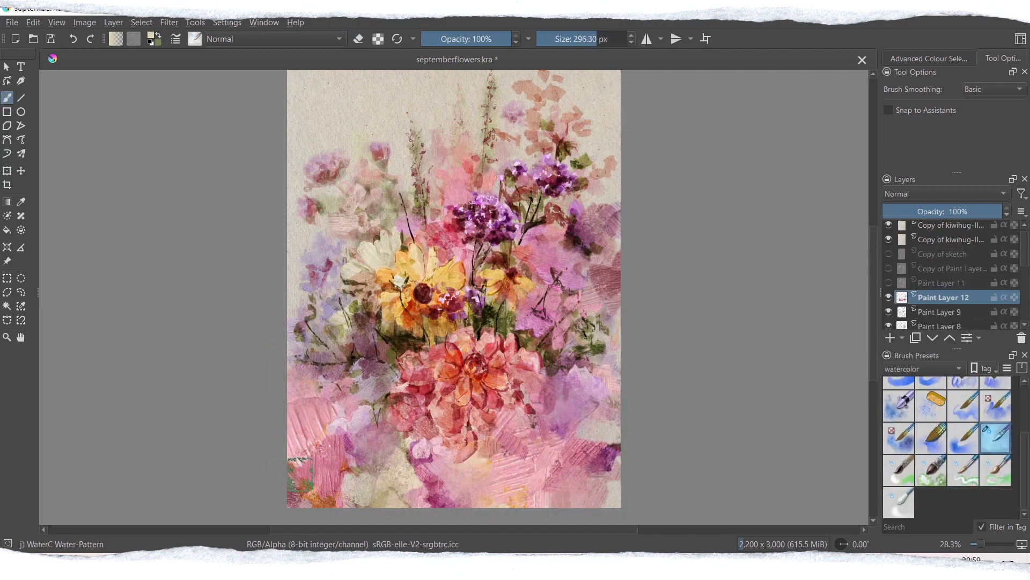
Step: Switch to the RGBA-wet 03 Flat Dirty brush and drag broad strokes below the dahlia and along both sides, undoing unwanted ones
click(924, 368)
click(903, 397)
click(899, 438)
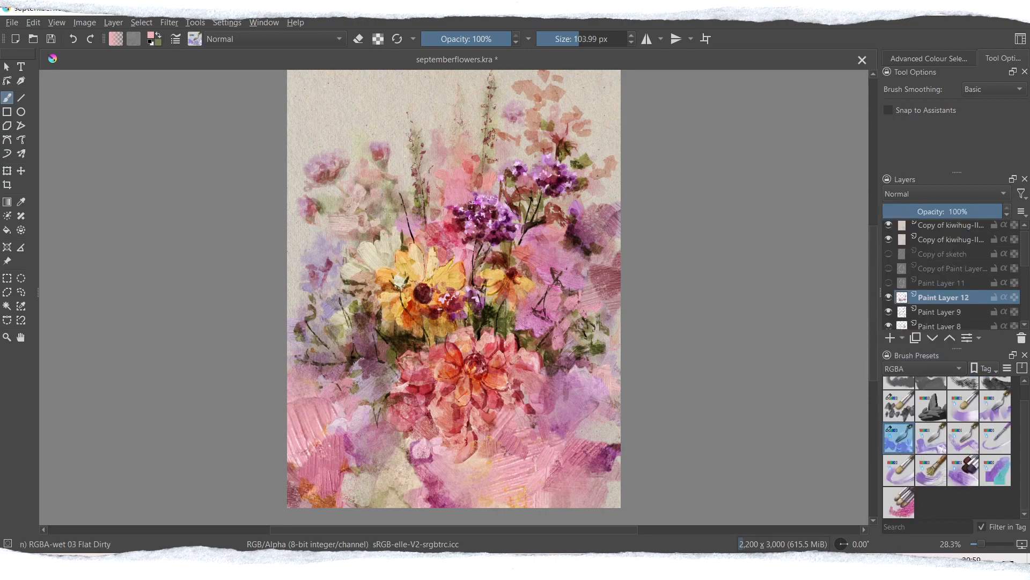
drag(426, 456, 507, 494)
drag(316, 355, 301, 421)
drag(335, 311, 300, 416)
key(ctrl+z)
drag(610, 340, 569, 399)
drag(604, 222, 571, 250)
key(ctrl+z)
Step: Add pink and lilac strokes of about 531 px beside and below the dahlia and in the lower corners
drag(379, 416, 346, 464)
key(ctrl+z)
drag(375, 389, 365, 427)
drag(532, 429, 537, 499)
key(ctrl+z)
mouse_move(477, 454)
mouse_down()
mouse_move(459, 502)
mouse_move(478, 502)
mouse_up()
drag(317, 403, 296, 480)
drag(588, 445, 617, 497)
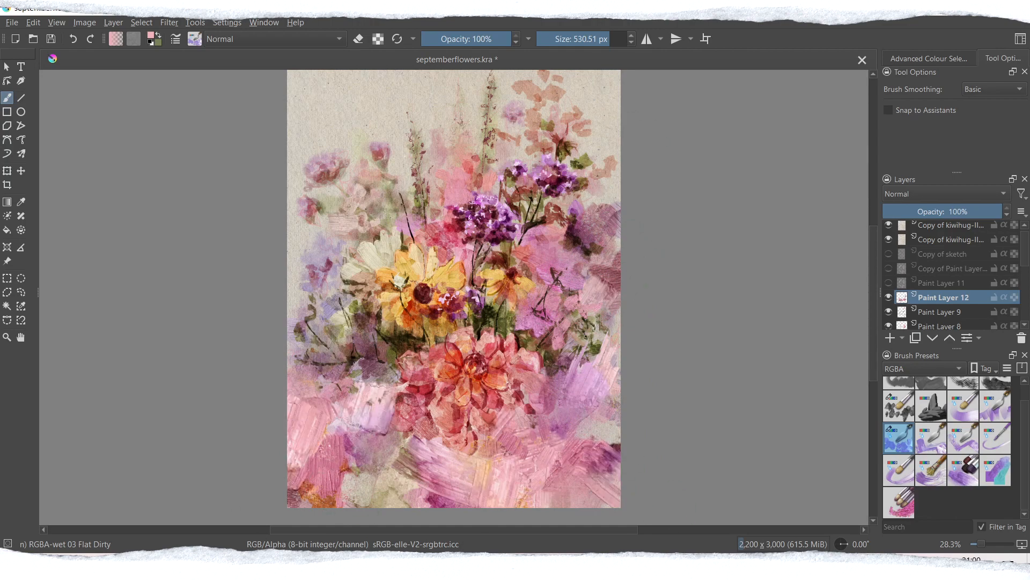
Step: Paint mauve strokes beside the dahlia and at the left edge, and sample a colour for a stroke among the right-hand blossoms
drag(373, 349, 354, 381)
ctrl+click(548, 322)
drag(576, 322, 595, 346)
drag(319, 253, 298, 276)
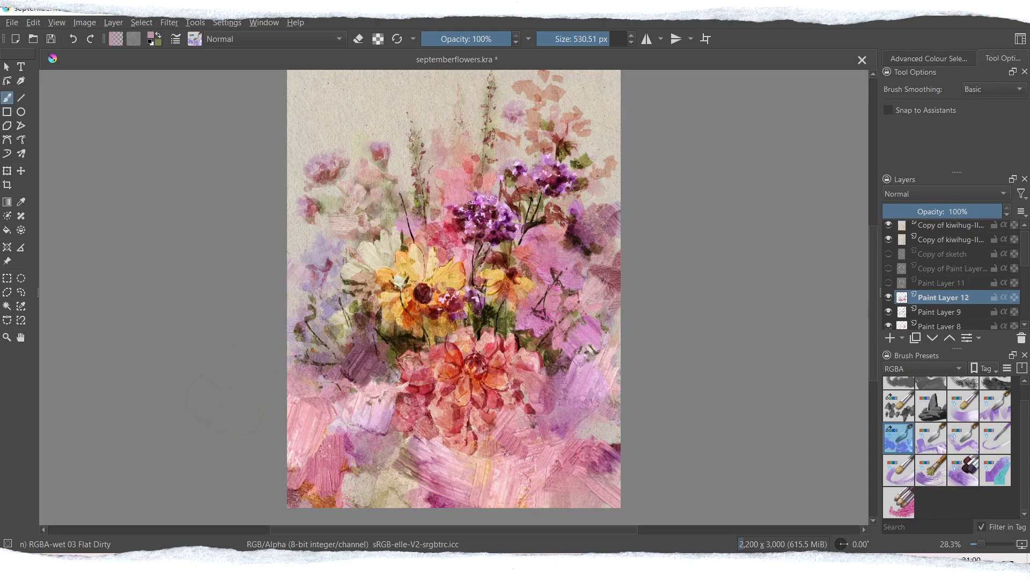
Step: Sample a greyish beige and paint it over the foliage left of the dahlia, undoing the strokes below and right of it
ctrl+click(442, 396)
drag(467, 424, 491, 473)
key(ctrl+z)
ctrl+click(330, 326)
drag(327, 325, 308, 349)
drag(574, 343, 596, 371)
key(ctrl+z)
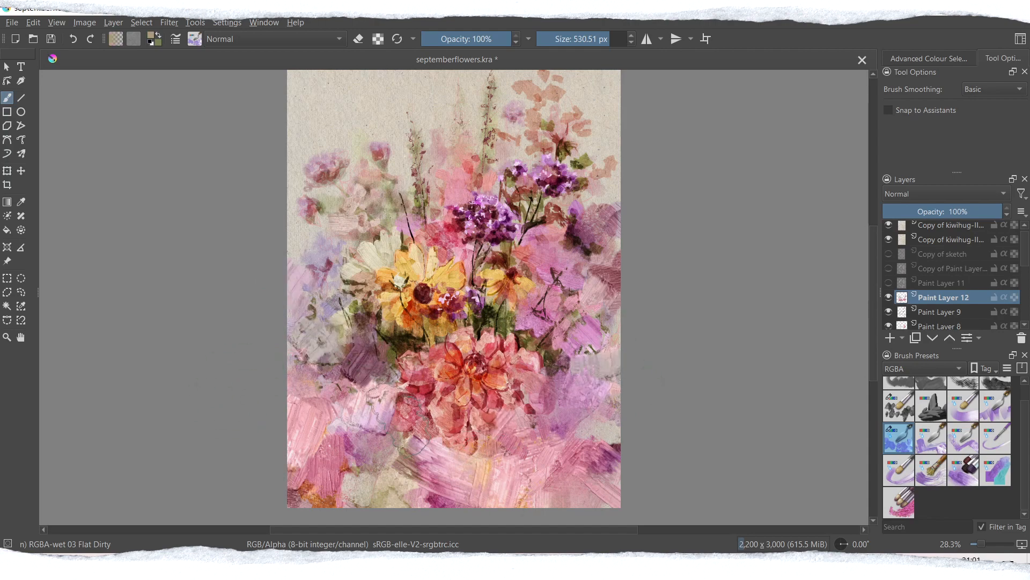
Step: Add pale olive-green strokes at the left side and over the right-hand blossoms, and compare the painting without Paint Layer 12
ctrl+click(342, 322)
drag(344, 324, 368, 338)
drag(616, 311, 612, 352)
mouse_move(308, 215)
mouse_down()
mouse_move(301, 253)
mouse_move(292, 230)
mouse_up()
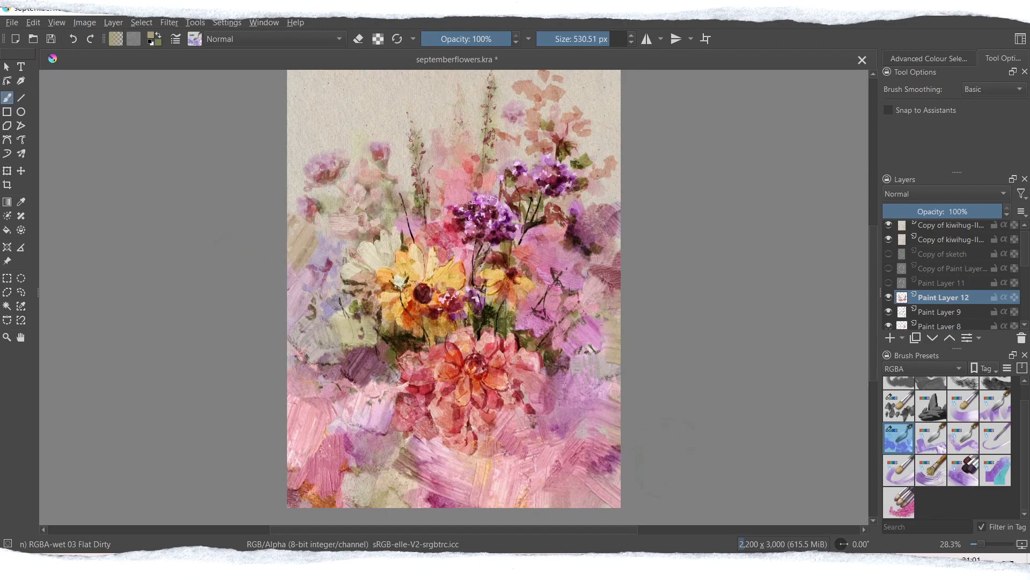
mouse_move(545, 236)
mouse_down()
mouse_move(580, 255)
mouse_move(587, 279)
mouse_move(601, 273)
mouse_up()
key(ctrl+z)
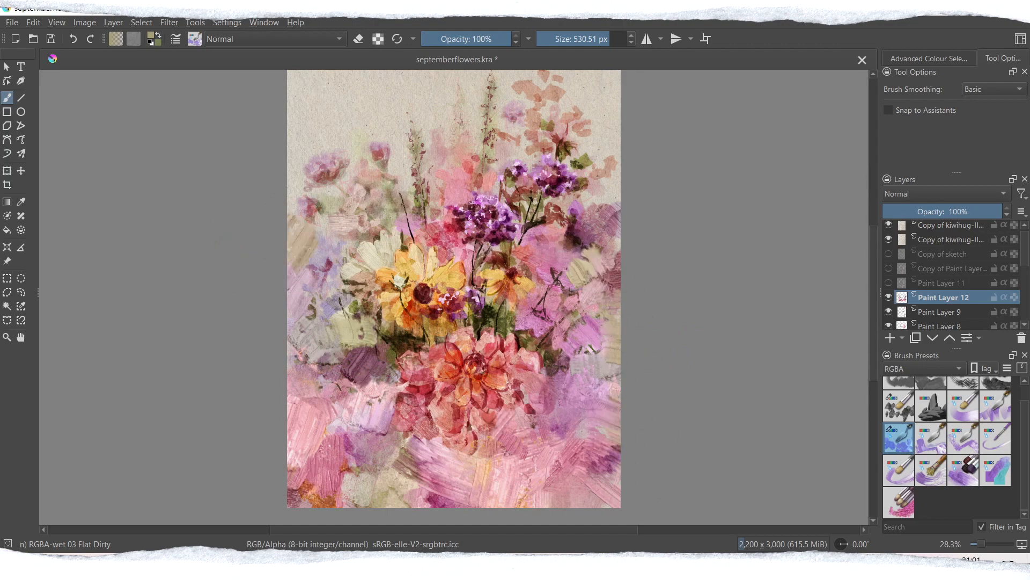
click(888, 297)
click(888, 296)
mouse_move(875, 292)
mouse_down()
mouse_move(875, 284)
mouse_move(875, 291)
mouse_up()
Step: Try dark olive strokes sampled from the foliage on both sides of the dahlia, and undo them
ctrl+click(404, 335)
drag(303, 357, 357, 340)
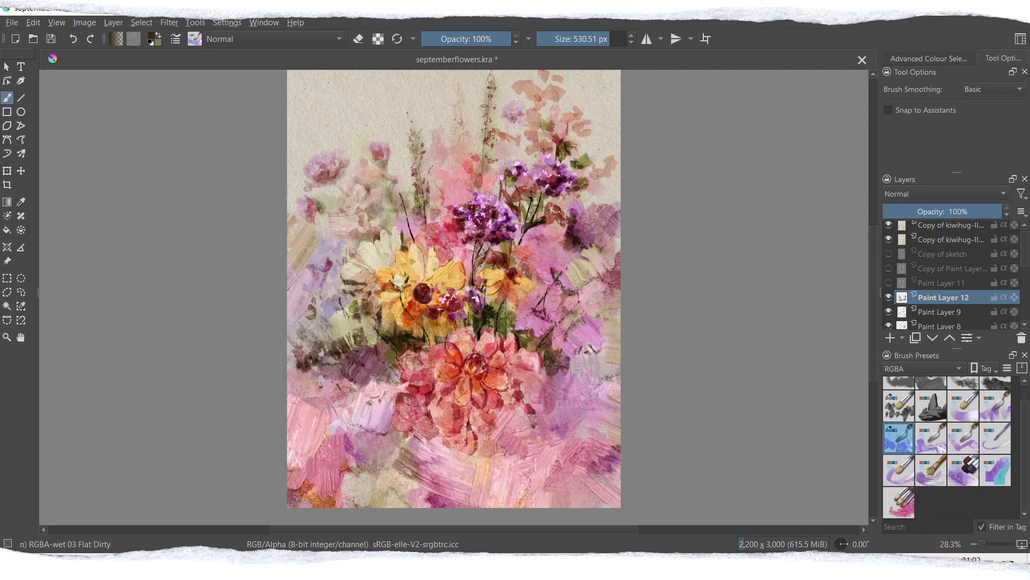
drag(303, 413, 333, 402)
drag(599, 373, 555, 357)
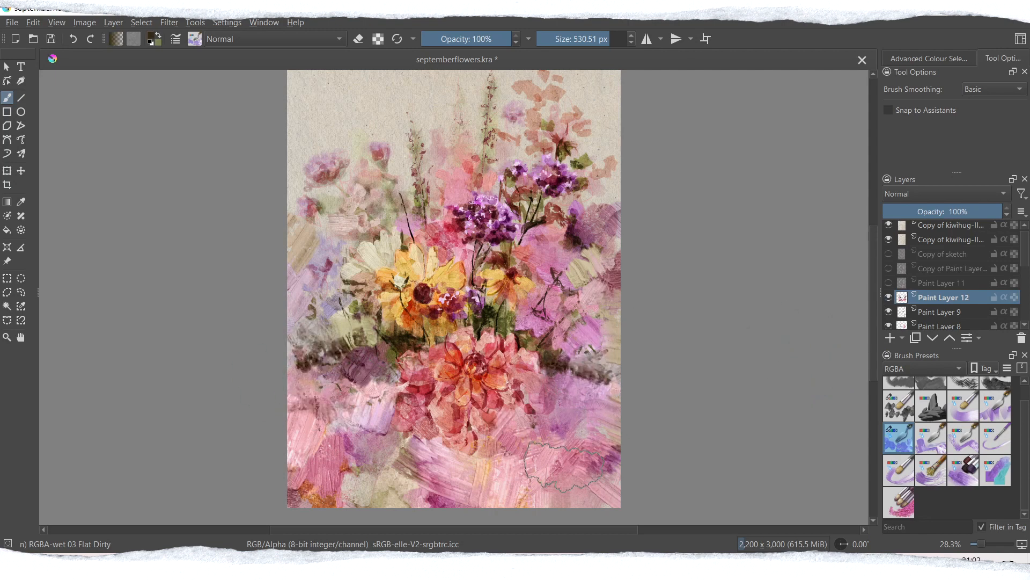
drag(304, 317, 333, 308)
drag(376, 429, 432, 462)
key(ctrl+z)
key(ctrl+z)
key(ctrl+z)
key(ctrl+z)
key(ctrl+z)
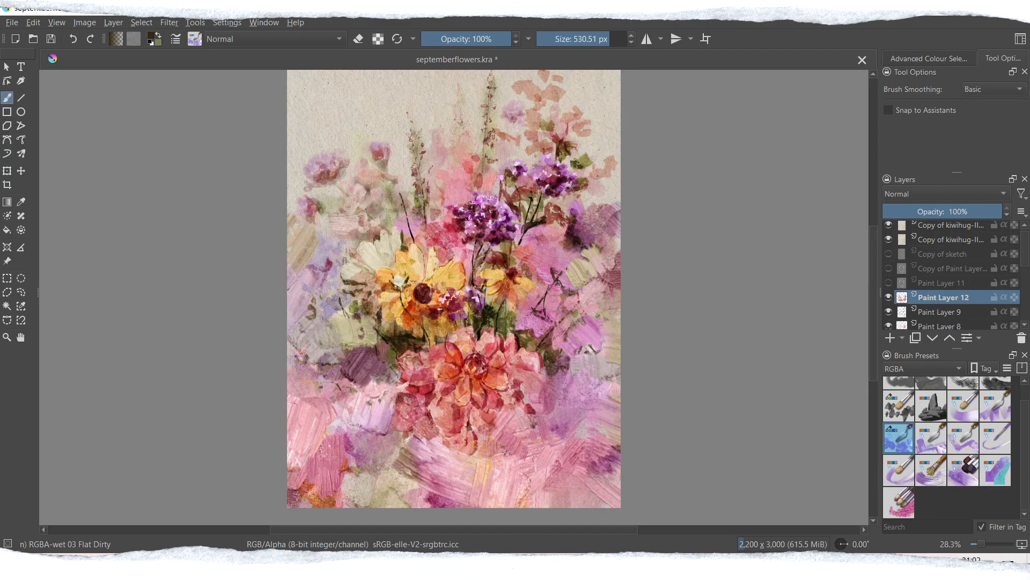
Step: Create a merged layer from the visible painting, hide it and move it to the top of the layer stack
click(113, 22)
mouse_move(12, 22)
click(37, 83)
click(113, 23)
click(167, 250)
key(ctrl+a)
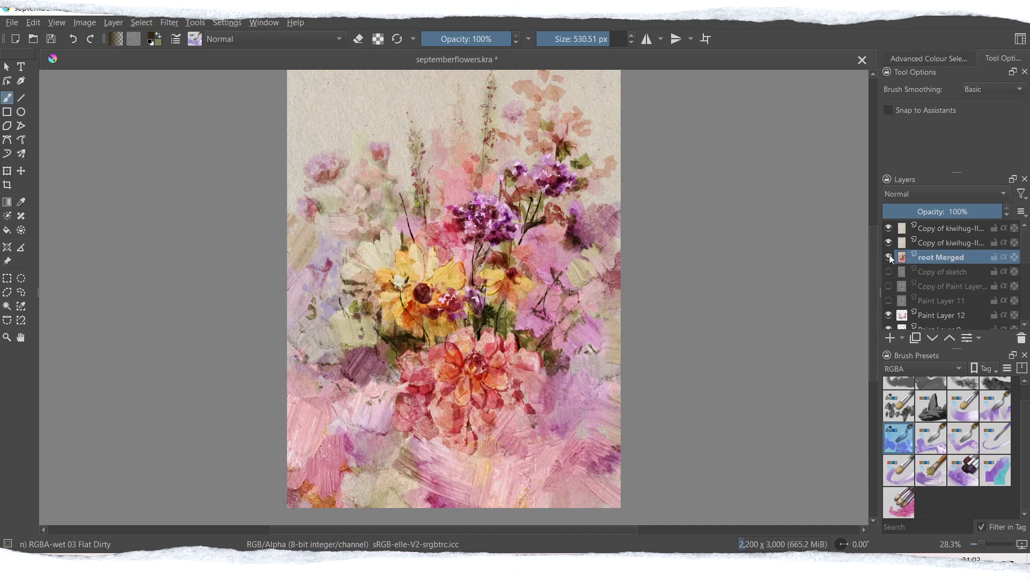
click(889, 257)
drag(944, 257, 945, 230)
Step: Copy a freehand selection around the white and yellow flowers to a new layer and move the copy to the lower left
click(21, 292)
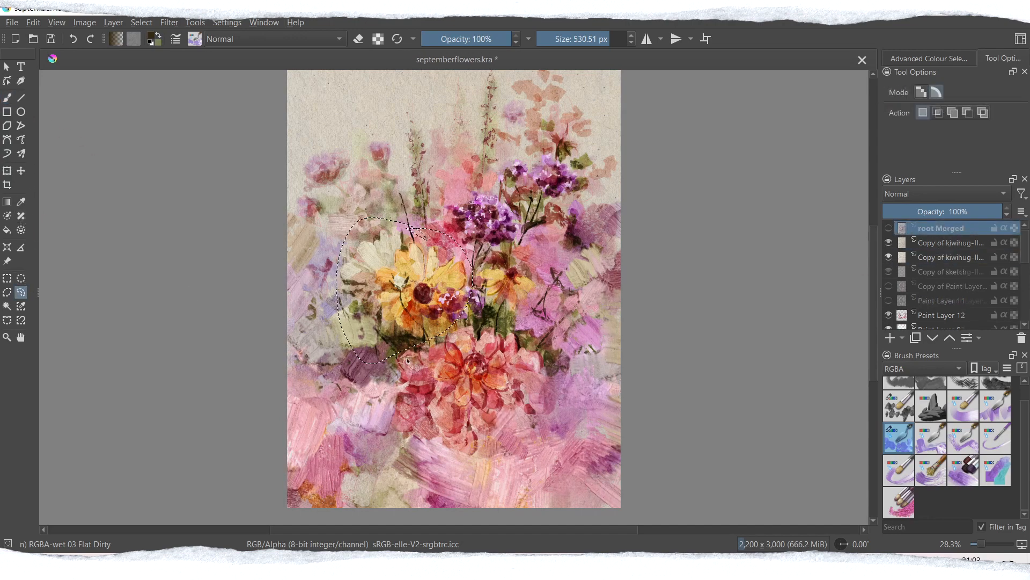
key(ctrl+c)
key(ctrl+v)
click(7, 171)
click(889, 243)
click(889, 228)
drag(424, 298, 354, 389)
Step: Clear the selection, run the Oilpaint filter on the pasted flower patch, and discard that patch
click(142, 23)
click(162, 52)
click(169, 22)
mouse_move(311, 81)
click(382, 114)
click(822, 216)
click(779, 198)
click(896, 385)
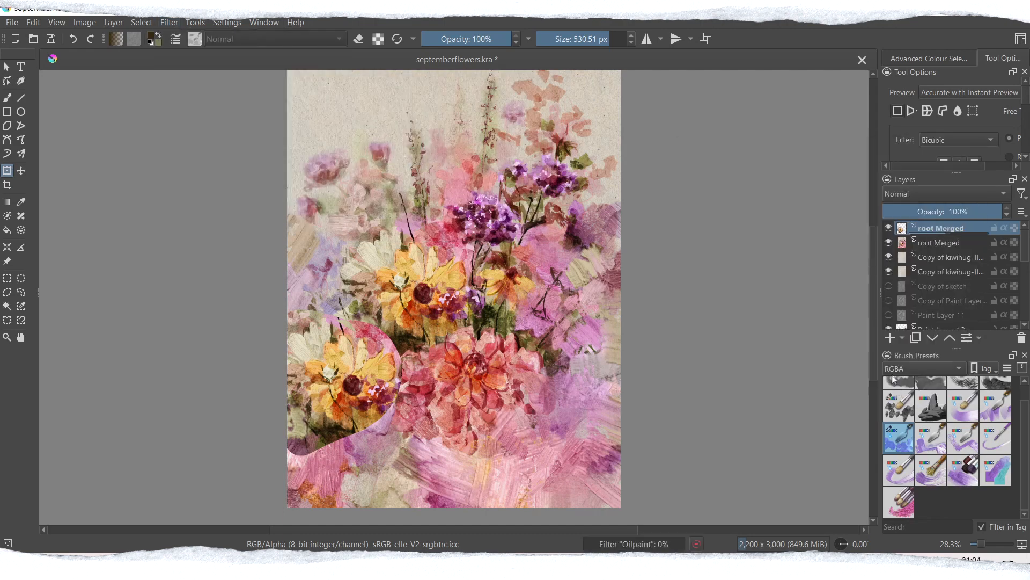
key(ctrl+e)
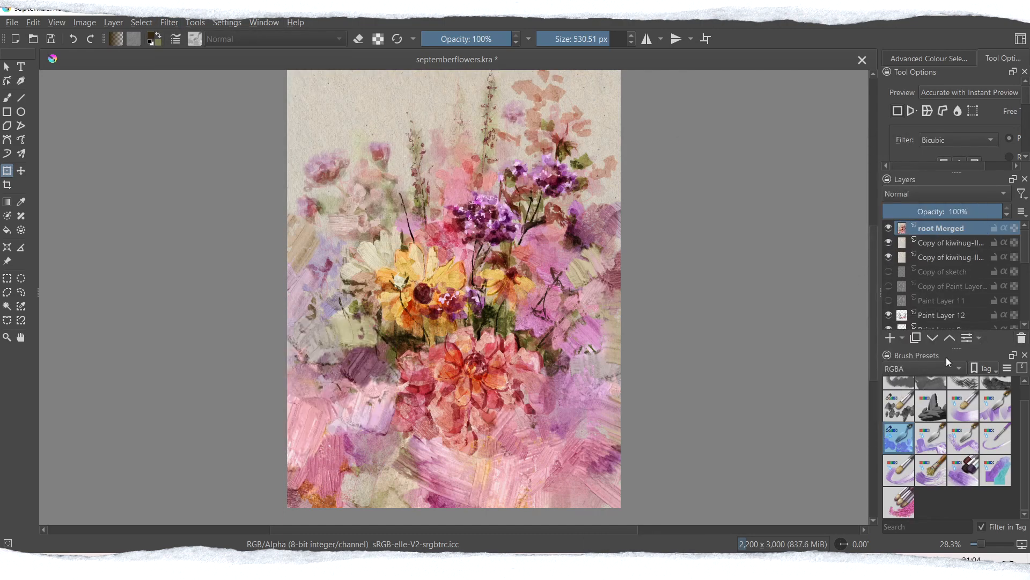
Step: Delete the merged layer and add a new paint layer directly above Paint Layer 12
click(1021, 337)
click(942, 300)
click(890, 337)
Step: Paint yellow flowers on both sides of the bouquet with the RGBA 05 Impasto-details brush, sampling the colour from the existing blooms
click(7, 98)
ctrl+click(397, 255)
click(899, 405)
key(e)
drag(316, 374, 361, 384)
key(ctrl+z)
mouse_move(315, 341)
mouse_down()
mouse_move(346, 337)
mouse_move(349, 376)
mouse_up()
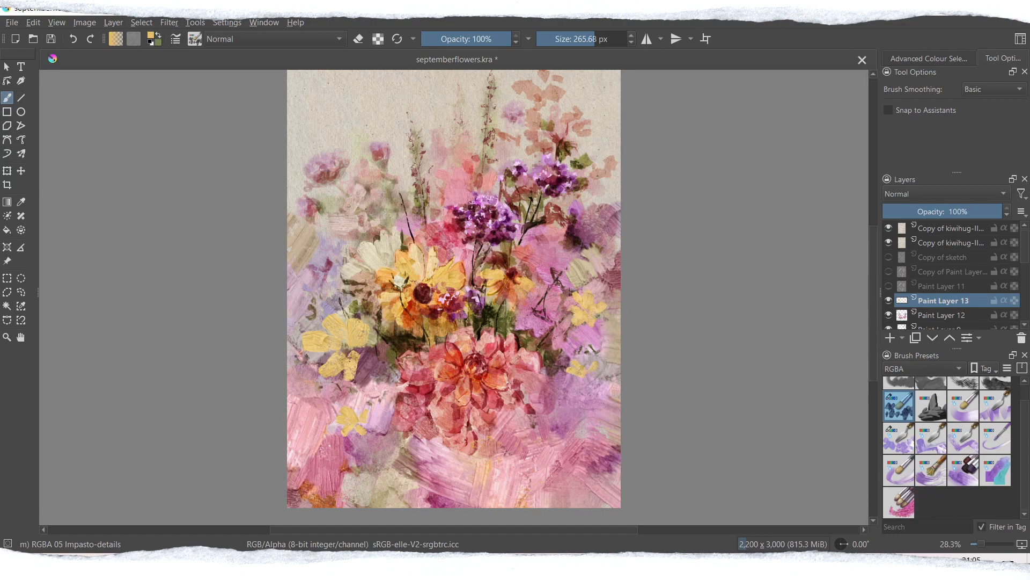
Step: Set the brush blending mode to Multiply and shade the petals of the new yellow flowers
click(277, 40)
click(258, 113)
ctrl+click(385, 275)
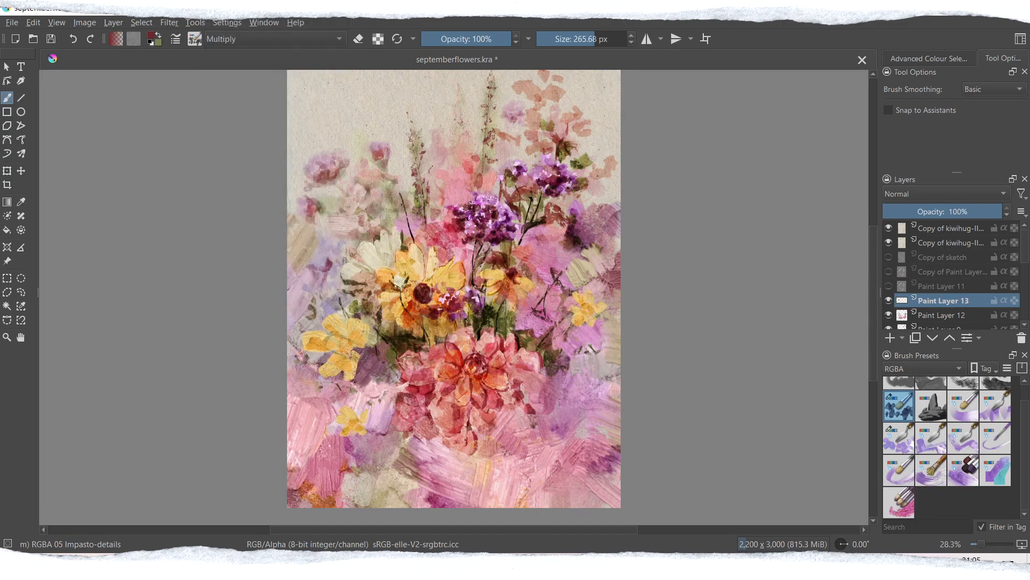
Step: Soften the new yellow flowers with a watercolor brush and undo the last stroke beside the lower-left bloom
click(924, 369)
click(913, 408)
scroll(955, 446, down, 3)
click(995, 450)
drag(317, 343, 344, 370)
drag(582, 300, 593, 319)
drag(349, 351, 377, 364)
key(ctrl+z)
Step: Dab small pink blossoms on both sides of the dahlia with the Impasto-details brush in Multiply mode
click(912, 369)
click(907, 330)
click(900, 409)
click(151, 36)
click(417, 224)
click(402, 235)
click(575, 400)
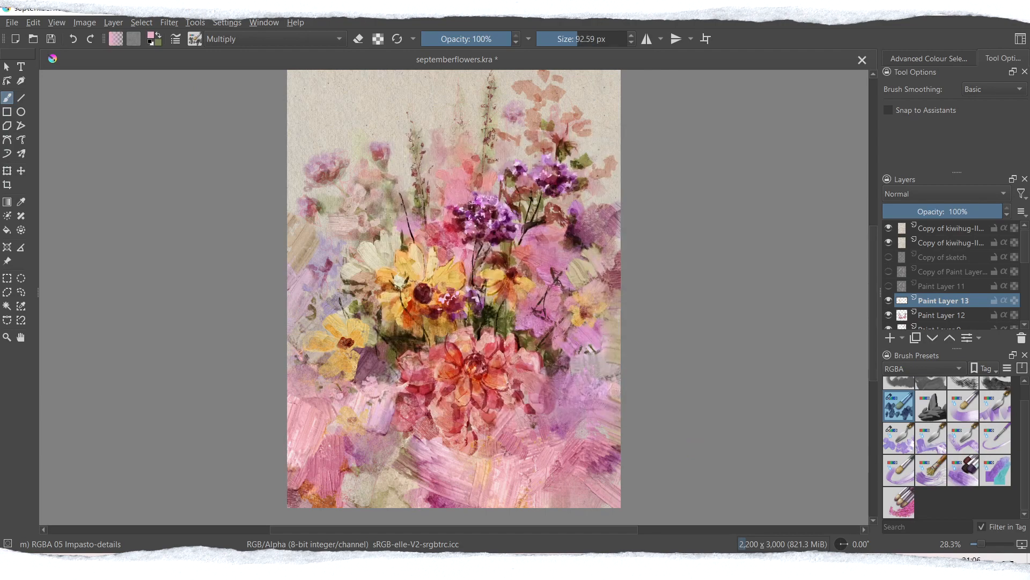
click(582, 40)
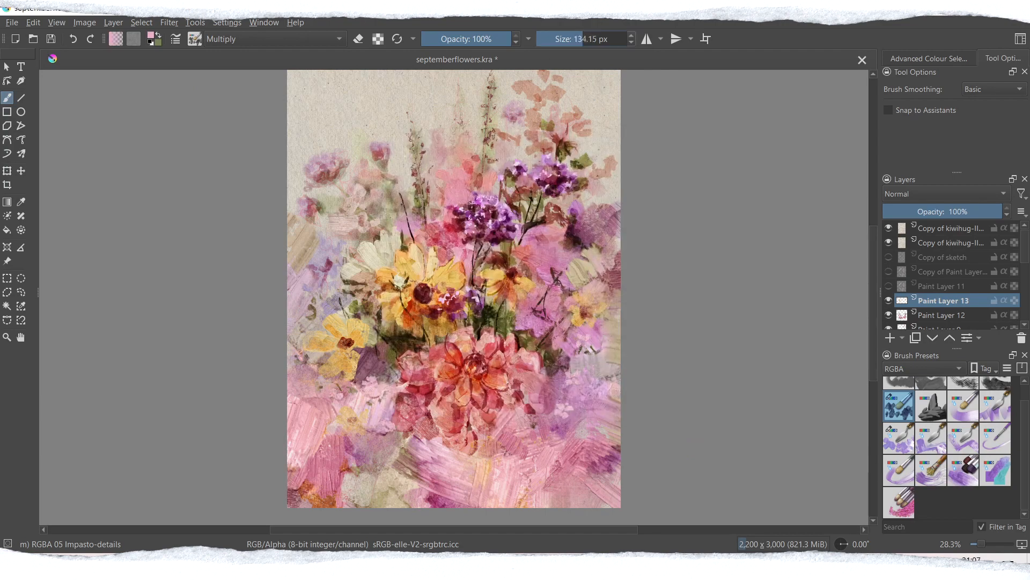
Step: Soften the pink blossoms beside the dahlia with the WaterC Water-Pattern brush and save the painting
click(912, 368)
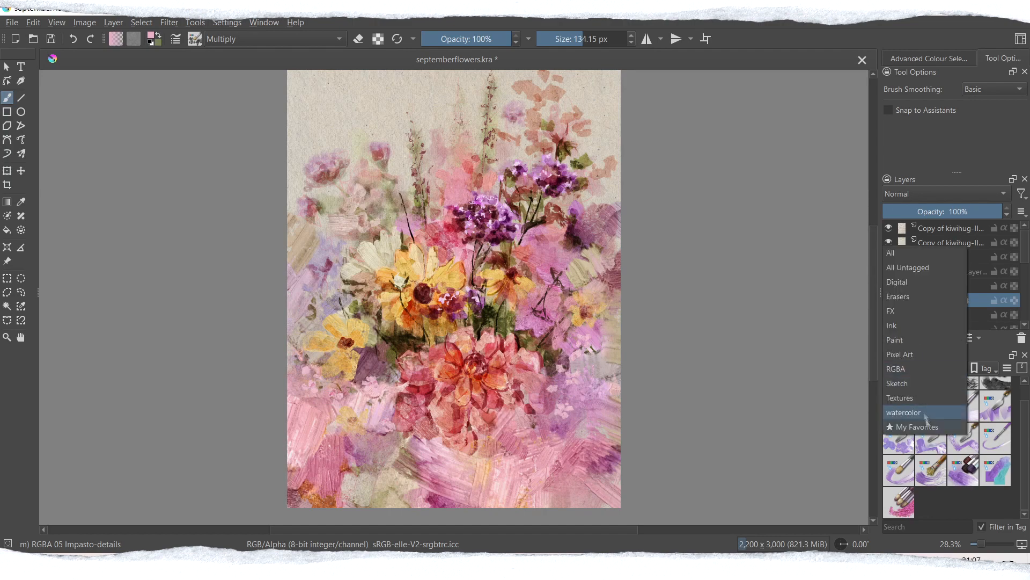
click(916, 412)
click(996, 502)
drag(566, 408, 584, 367)
key(ctrl+s)
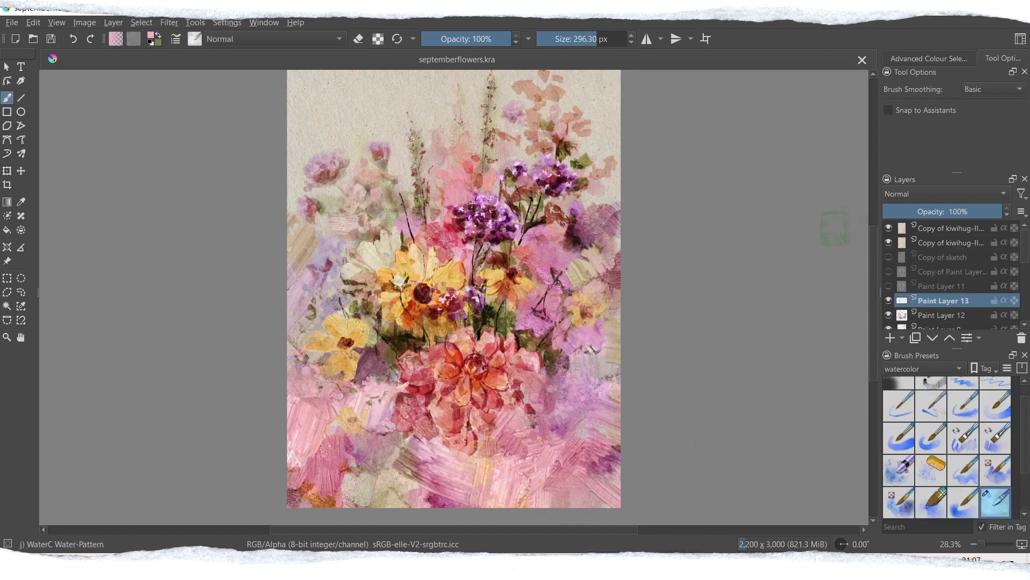
Step: Paint a purple flower between the dahlia and the lower-left yellow flower on a new layer, sampling the purple blooms above
click(912, 368)
click(901, 326)
click(898, 406)
ctrl+click(500, 211)
click(890, 338)
click(585, 39)
mouse_move(361, 376)
mouse_down()
mouse_move(379, 363)
mouse_move(397, 375)
mouse_move(379, 362)
mouse_move(396, 358)
mouse_move(408, 379)
mouse_up()
ctrl+click(482, 215)
ctrl+click(518, 226)
Step: Soften the new purple flower with the WaterC Water-Pattern brush at 169.65 px
click(284, 40)
click(269, 124)
click(919, 369)
click(907, 411)
click(995, 502)
click(586, 39)
drag(382, 372, 393, 382)
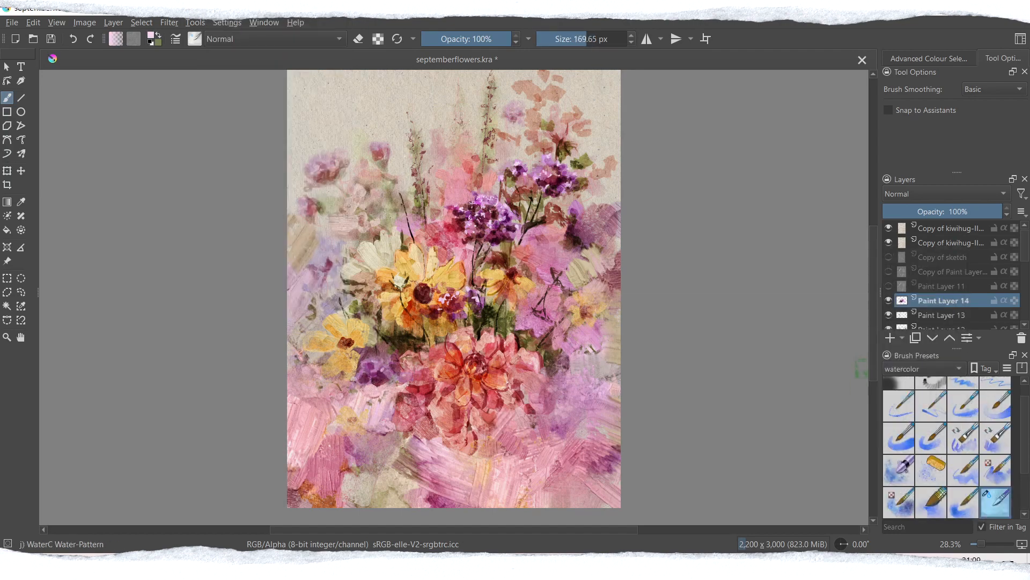
Step: Wash olive green around the dahlia and side flowers on a new Multiply layer with the 200 px WaterC Spread WideArea brush
ctrl+click(503, 311)
click(919, 369)
click(913, 369)
click(931, 503)
drag(362, 450, 392, 435)
mouse_move(370, 414)
mouse_down()
mouse_move(391, 448)
mouse_move(401, 446)
mouse_up()
drag(529, 433, 539, 459)
drag(580, 332, 604, 358)
mouse_move(328, 378)
mouse_down()
mouse_move(304, 413)
mouse_move(315, 409)
mouse_up()
Step: Toggle the olive wash layer's visibility and undo its last strokes
click(889, 301)
click(889, 301)
key(ctrl+z)
key(ctrl+z)
key(ctrl+z)
key(ctrl+z)
key(ctrl+z)
key(ctrl+z)
Step: Add olive washes beside and below the dahlia and near the outer edges, and hide the wash layer
drag(560, 384, 558, 400)
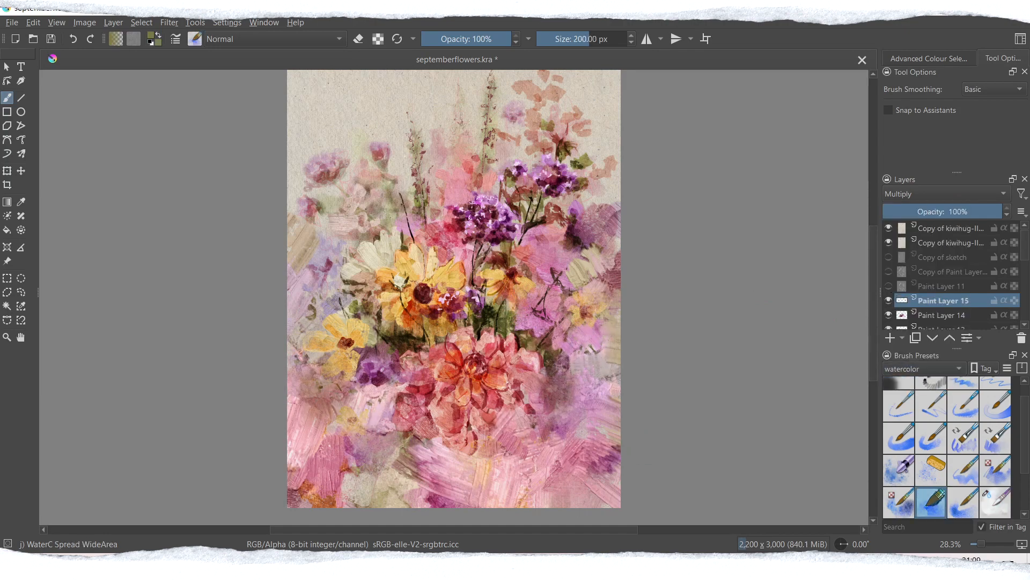
drag(425, 438, 438, 453)
drag(611, 316, 594, 336)
drag(336, 294, 315, 322)
click(889, 300)
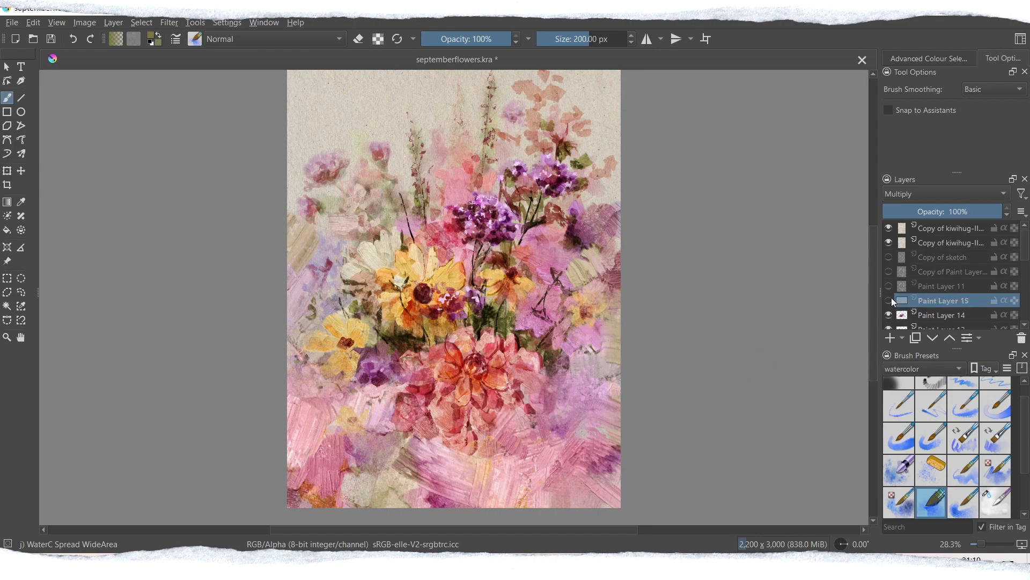
Step: Set the top paper texture layer's opacity to 16% and compare the painting with that layer hidden and shown
click(950, 242)
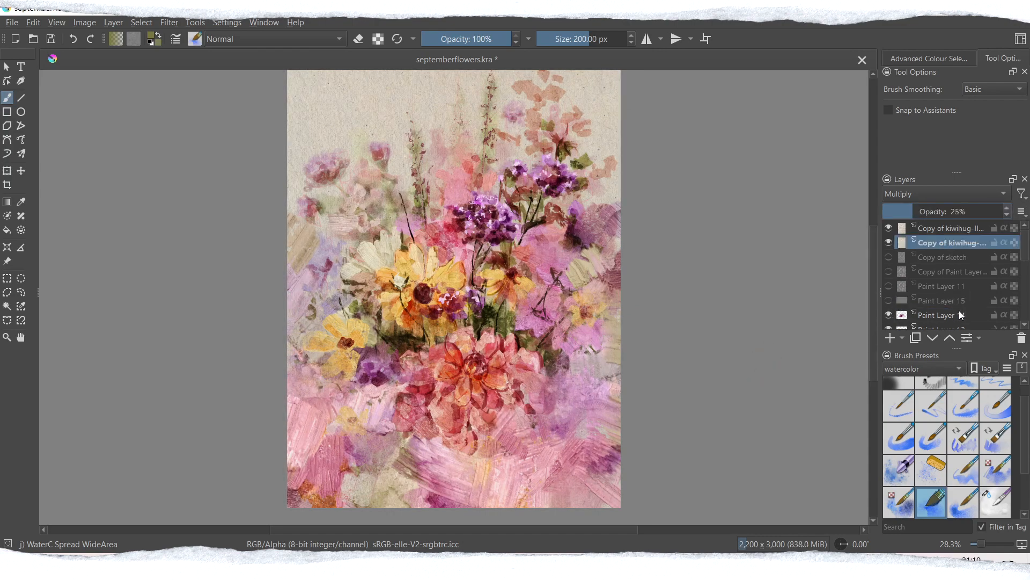
click(936, 228)
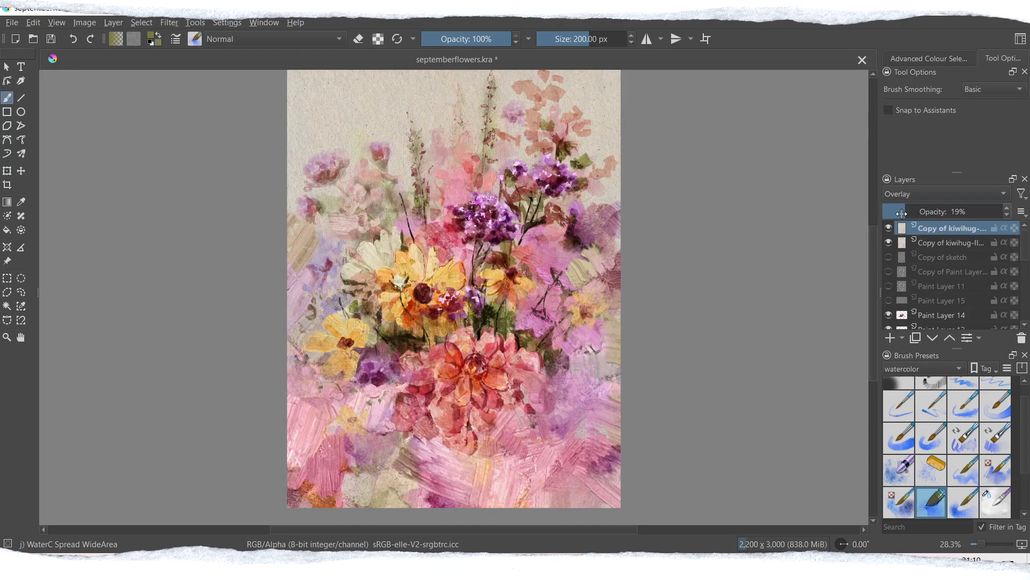
click(889, 230)
drag(981, 544, 988, 544)
click(889, 229)
Step: Save the painting and change the top paper texture layer's blending mode
drag(873, 293, 856, 240)
drag(987, 543, 981, 544)
key(ctrl+s)
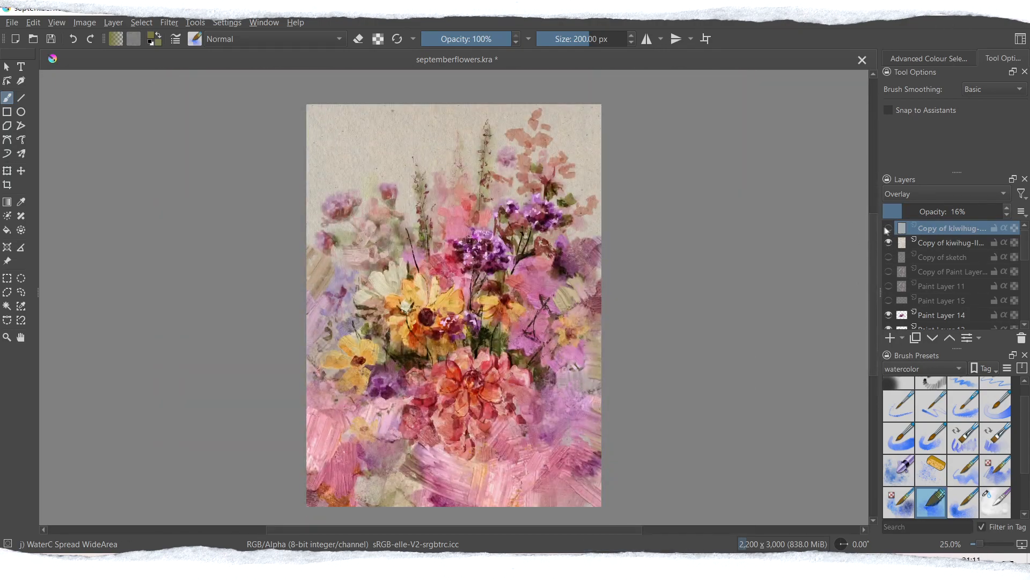
click(945, 193)
click(915, 223)
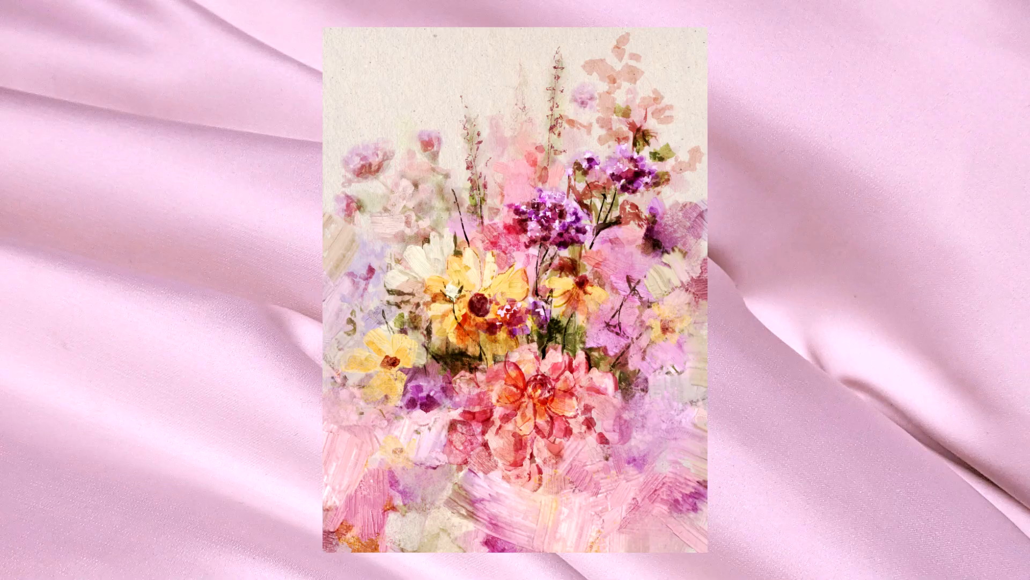